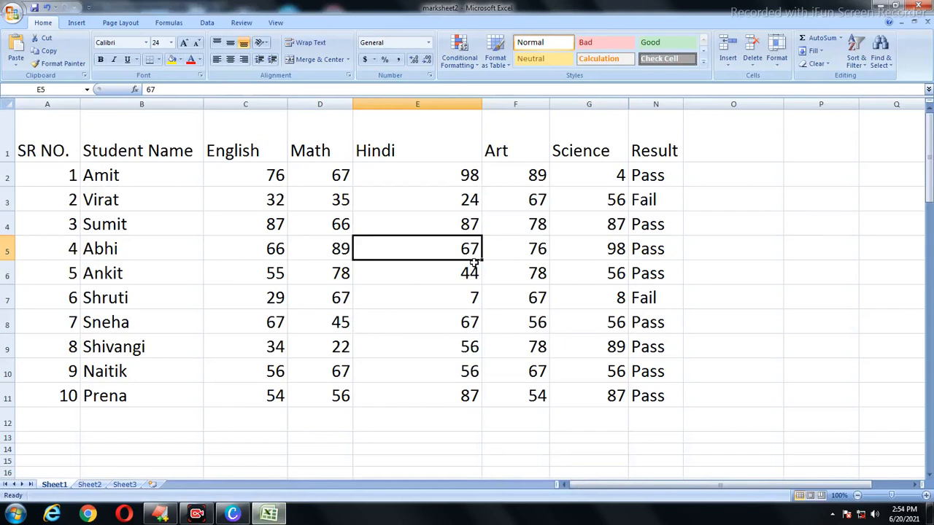
Step: Drag the header row's border to shorten it, then readjust its height slightly
left_click(777, 64)
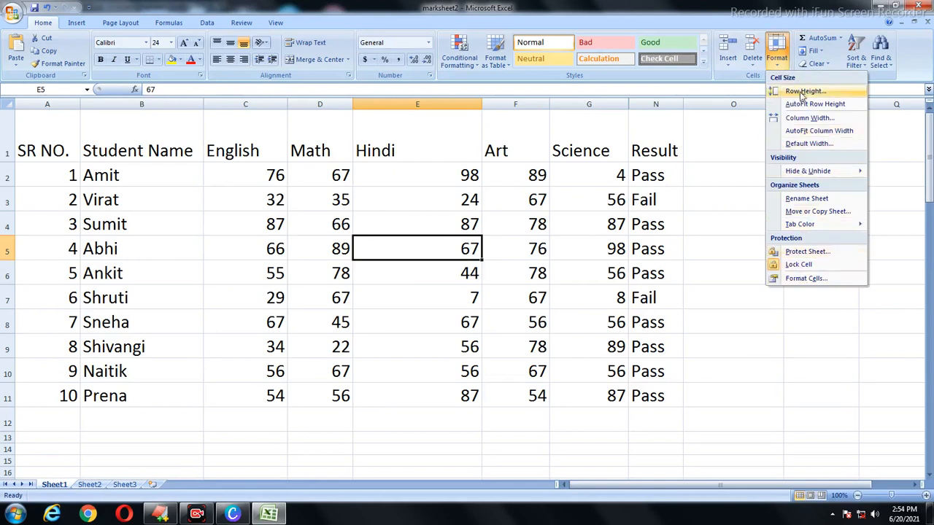
left_click(428, 229)
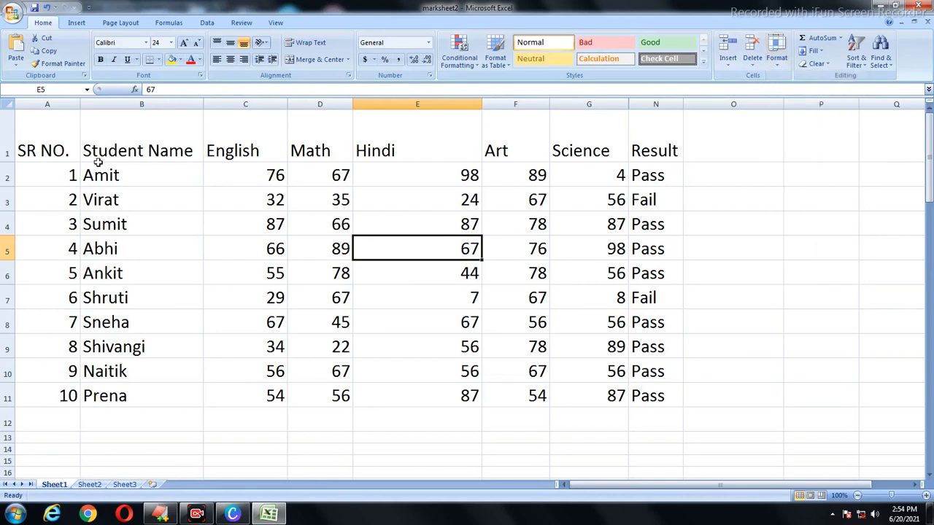
left_click(7, 149)
left_click(9, 176)
left_click(9, 202)
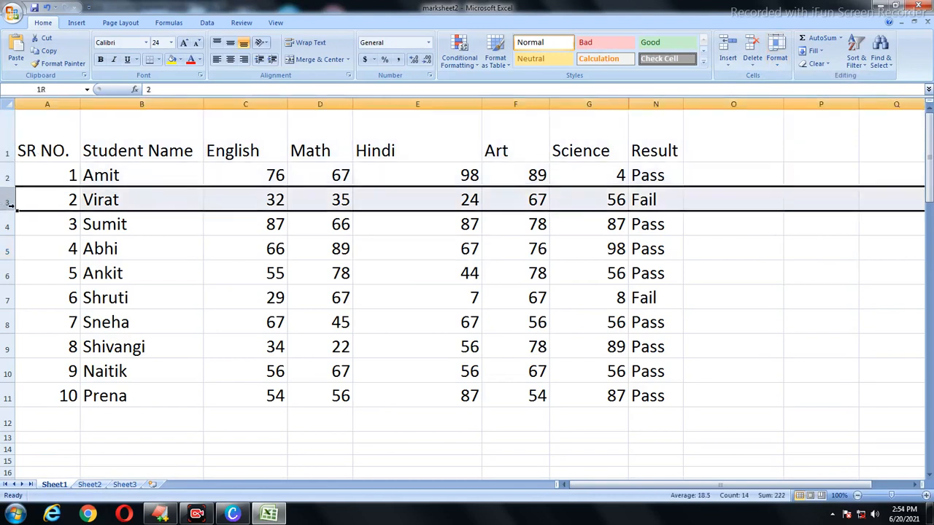
left_click(8, 224)
left_click(151, 219)
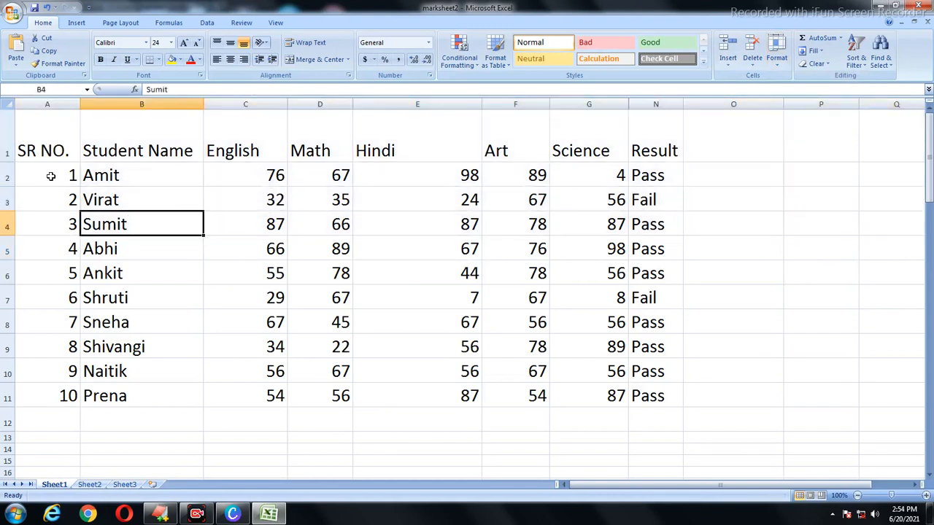
left_click_drag(11, 162, 14, 140)
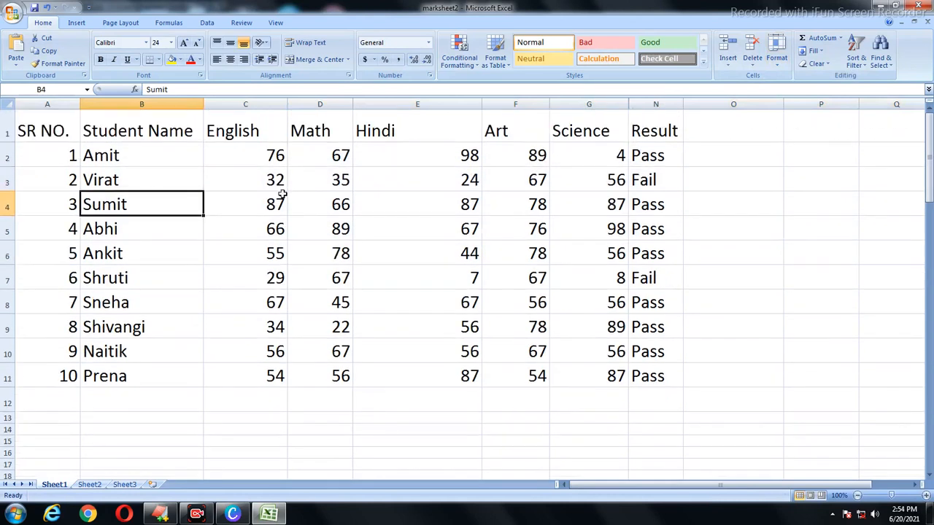
left_click_drag(9, 143, 9, 156)
Step: Stretch row 3 taller, autofit row 2, then trim row 3 slightly and select the table
left_click_drag(4, 204, 7, 218)
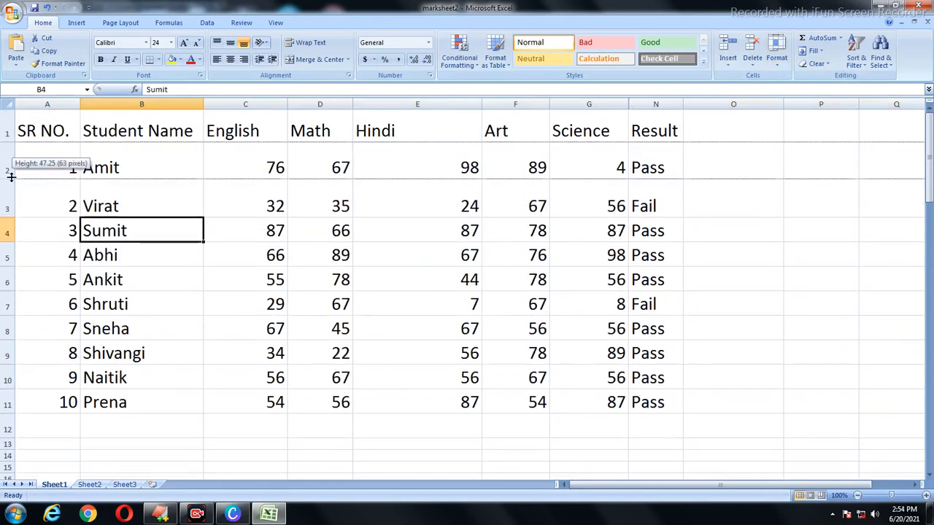
double_click(10, 179)
left_click(8, 193)
left_click_drag(7, 198, 7, 194)
left_click(86, 211)
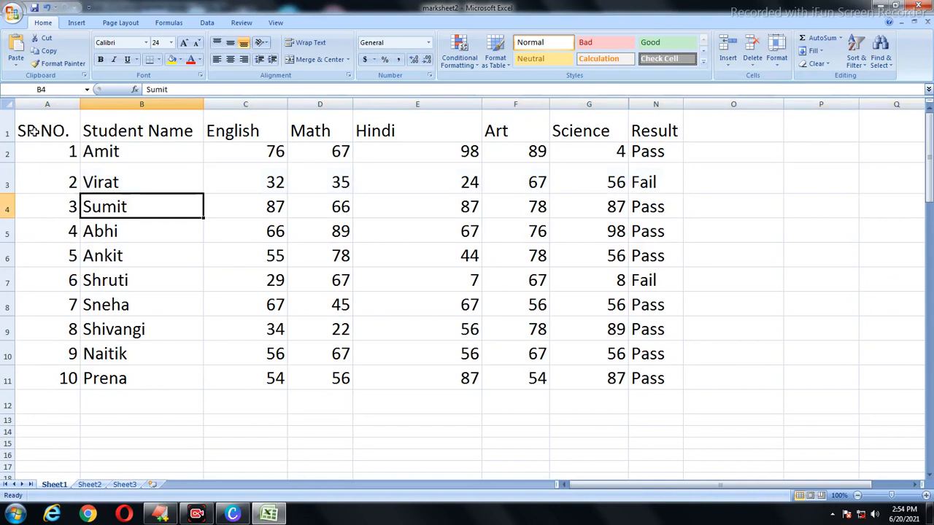
left_click_drag(44, 130, 632, 356)
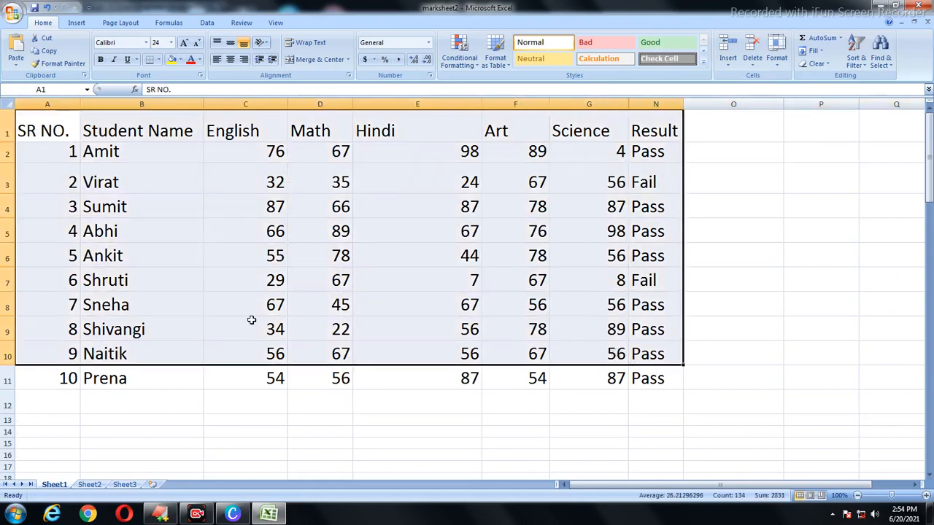
Step: Select the whole marksheet table and give all its rows a 15 pt row height
left_click(138, 305)
left_click(6, 130)
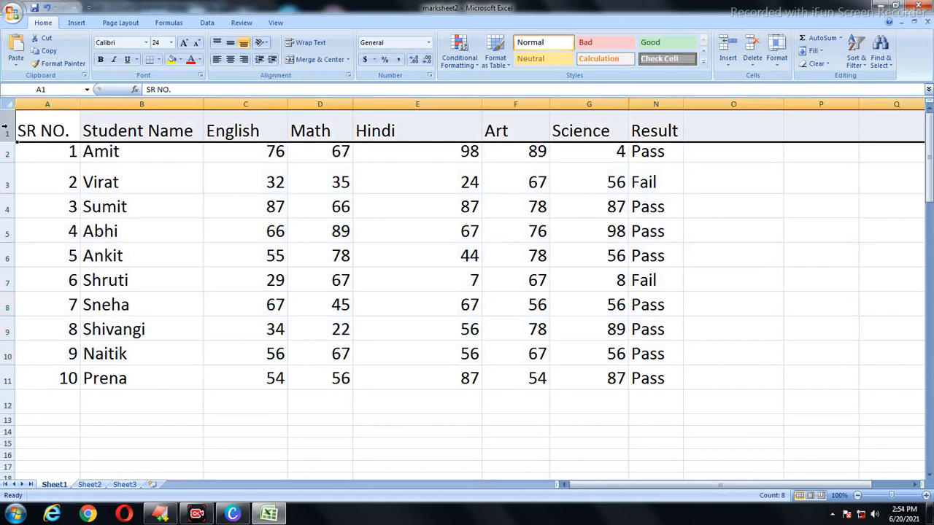
left_click(7, 153)
left_click(9, 185)
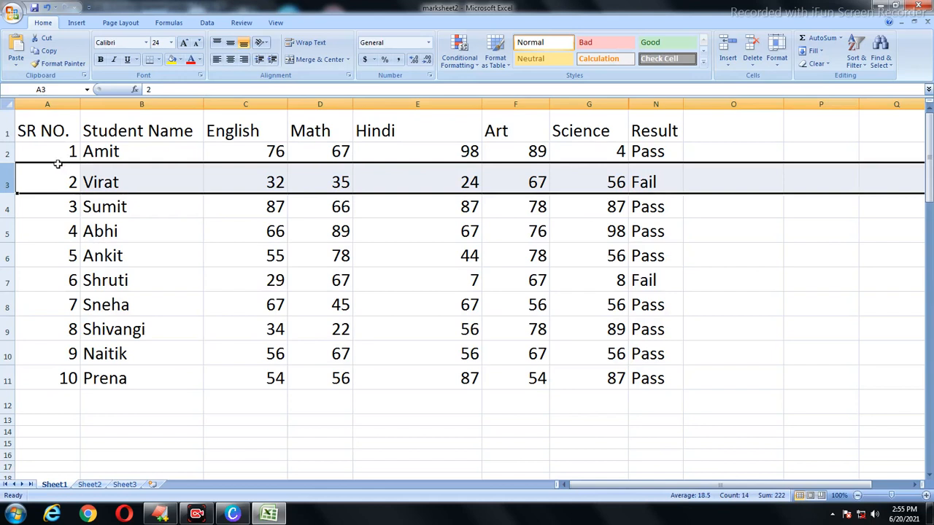
left_click_drag(34, 128, 657, 379)
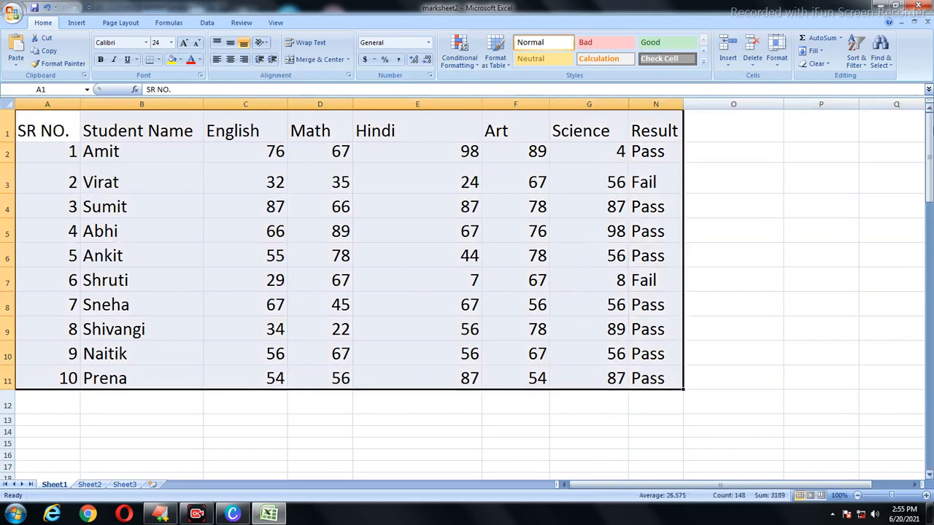
left_click(784, 67)
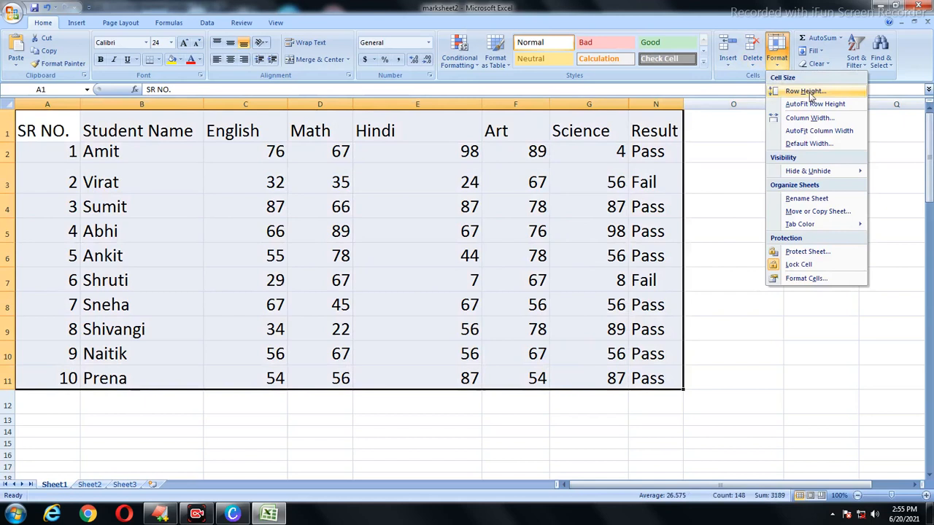
left_click(805, 91)
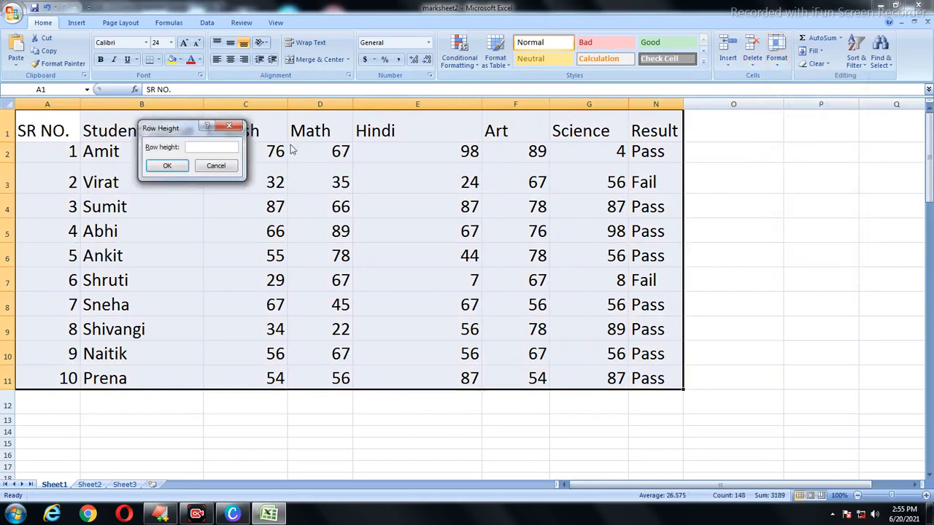
left_click_drag(173, 134, 340, 172)
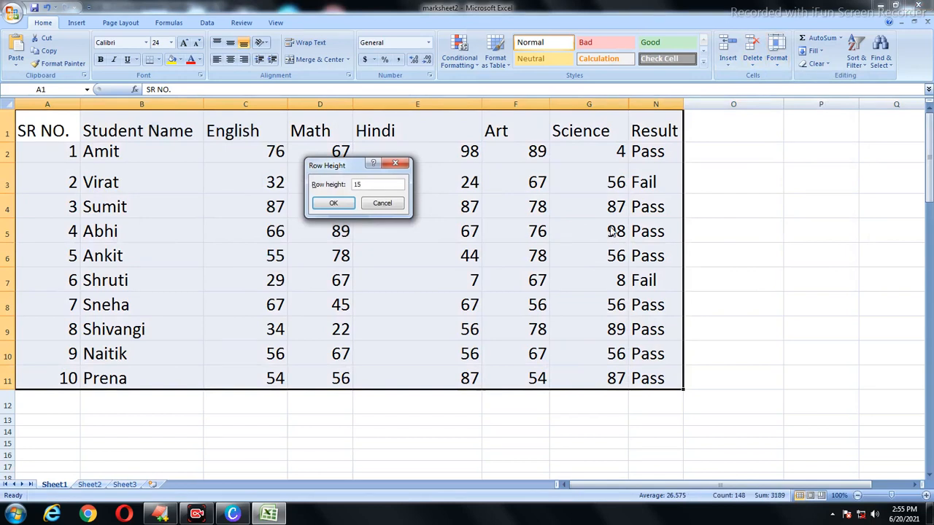
left_click(340, 203)
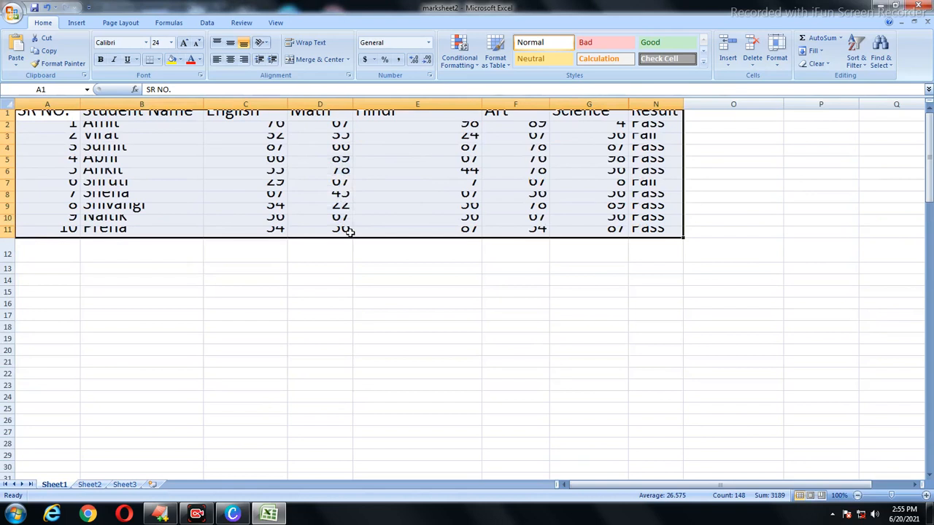
left_click(776, 57)
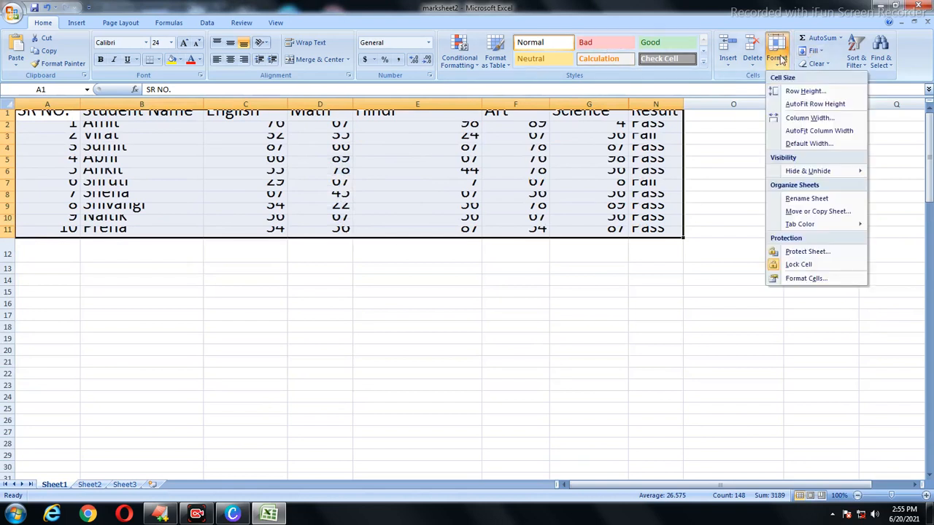
Step: Change the table's row height to 25 pt so all marks display fully
left_click(797, 90)
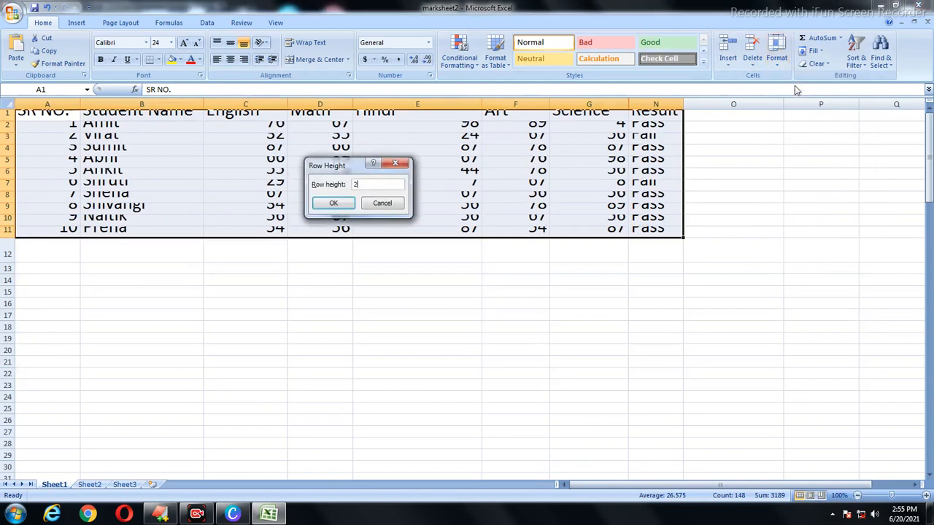
type("25")
left_click(329, 204)
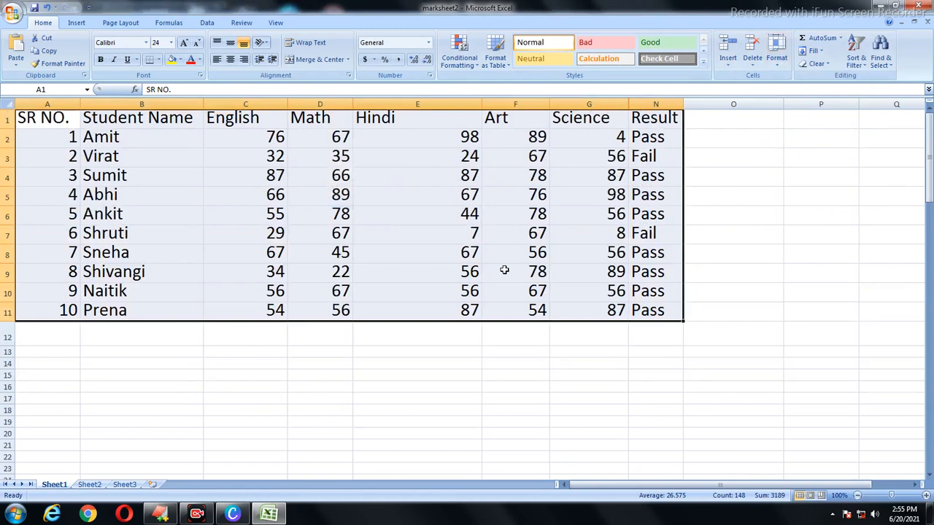
left_click_drag(350, 238, 385, 245)
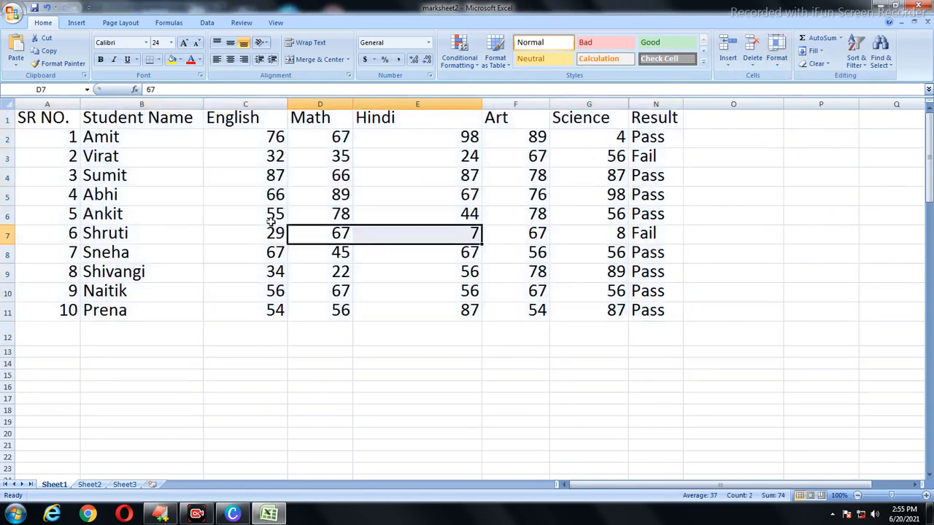
left_click_drag(31, 119, 659, 312)
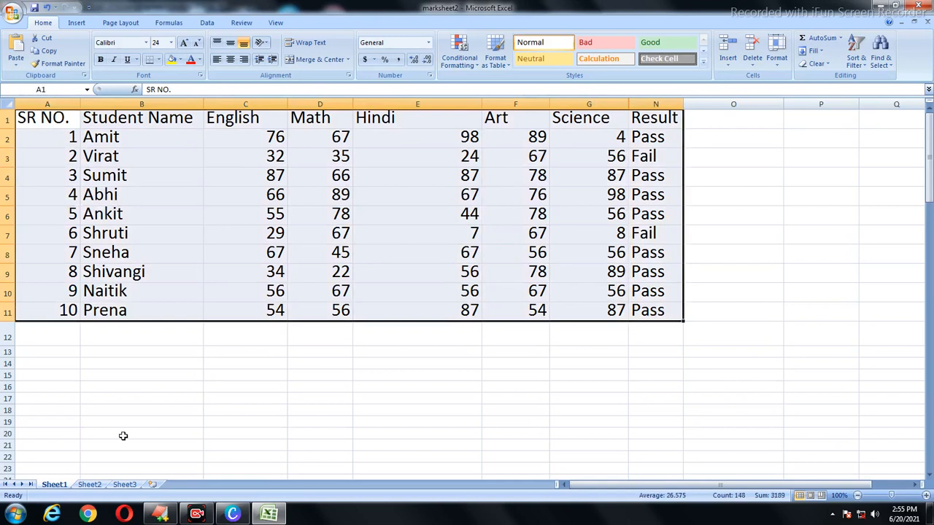
Step: Deselect the table, then select the entire data table with Ctrl+A
left_click(22, 363)
left_click_drag(35, 376, 233, 433)
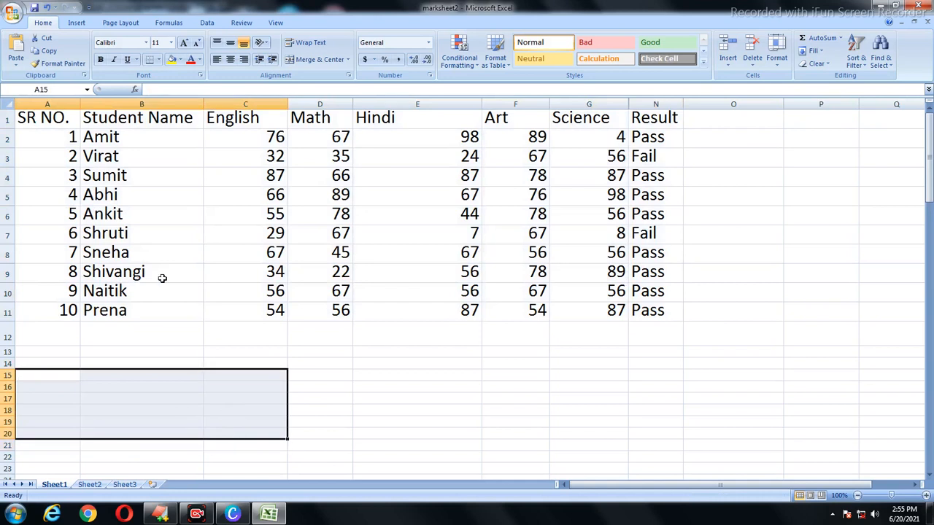
left_click(182, 294)
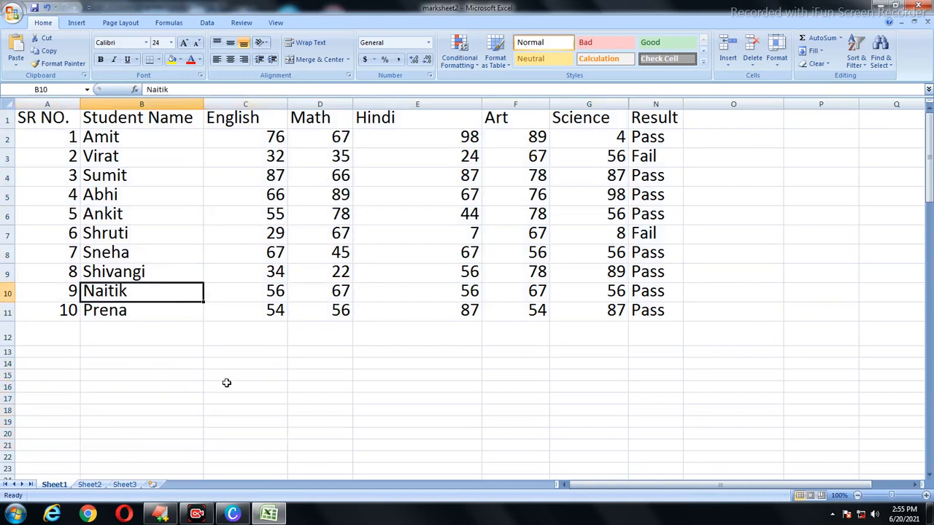
key("ctrl+a")
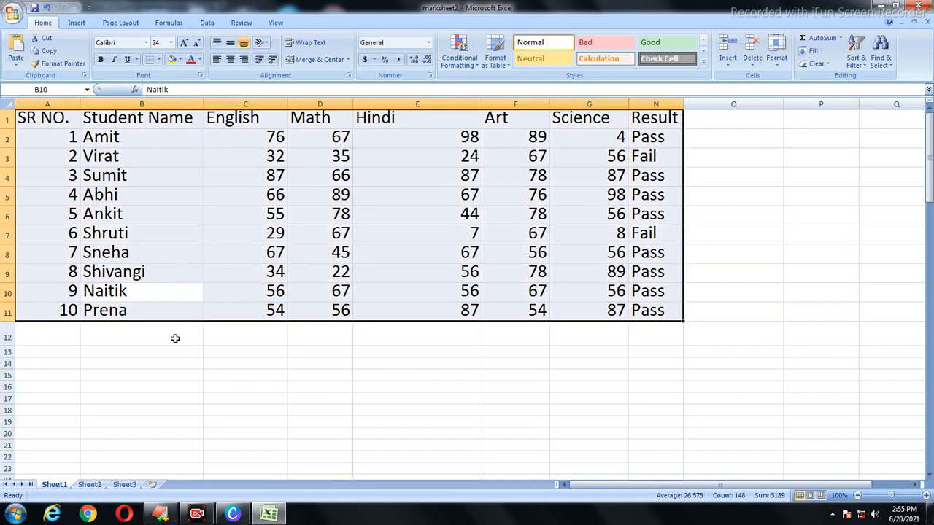
Step: Set the selected rows to a 40 pt row height, then reselect the whole marksheet table
left_click(776, 59)
left_click(805, 91)
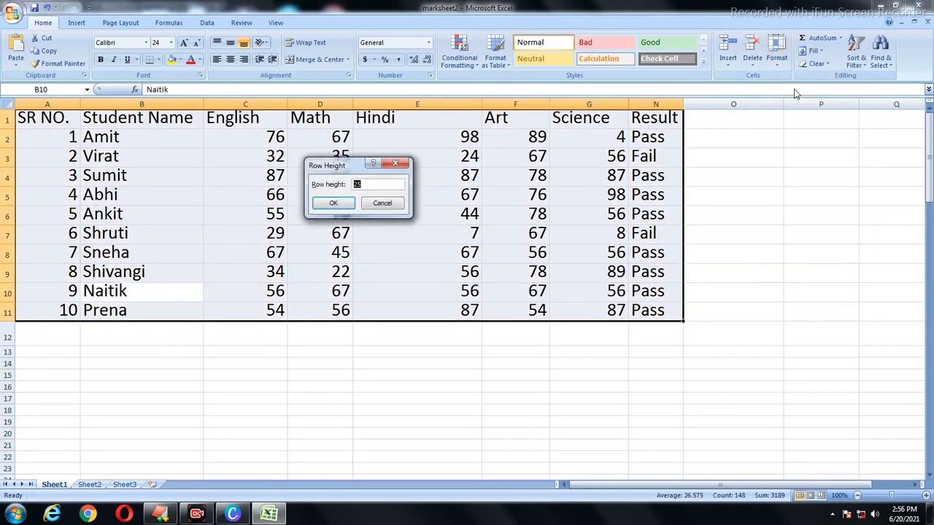
type("40")
left_click(333, 203)
left_click(360, 242)
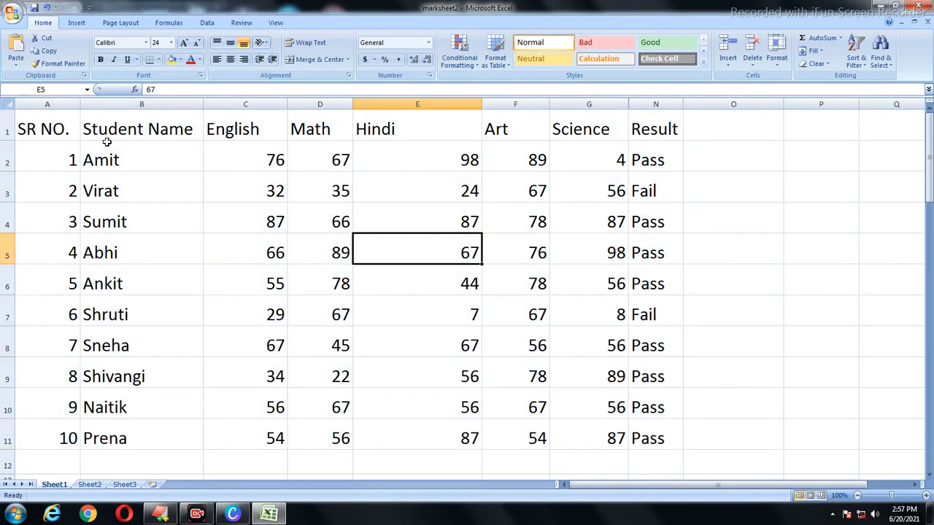
left_click_drag(44, 130, 644, 440)
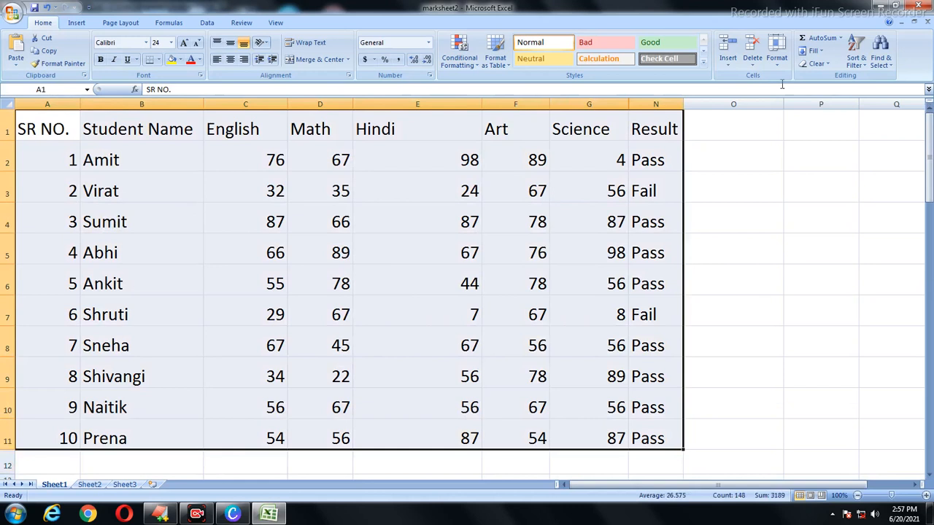
Step: Set rows 1–11 to 15 pt, then 20 pt, and finally a row height of 30
left_click(776, 56)
left_click(794, 118)
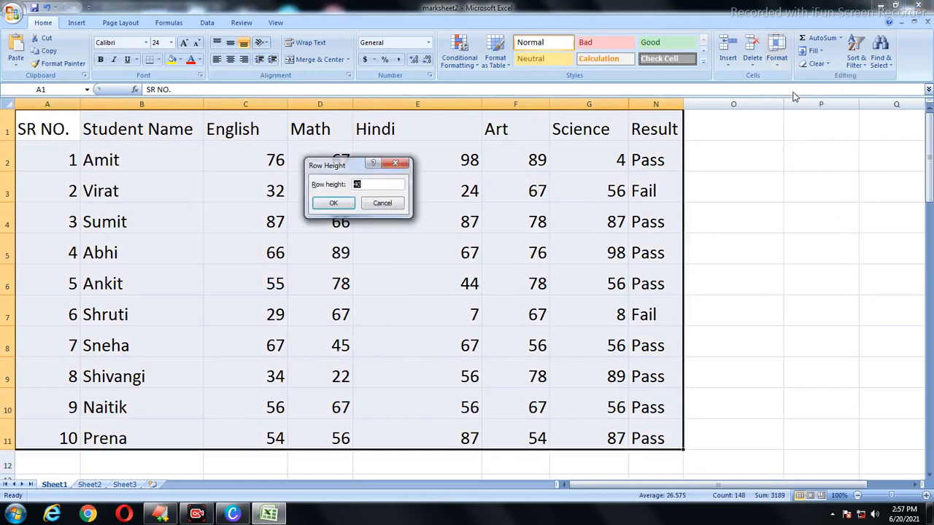
key("Return")
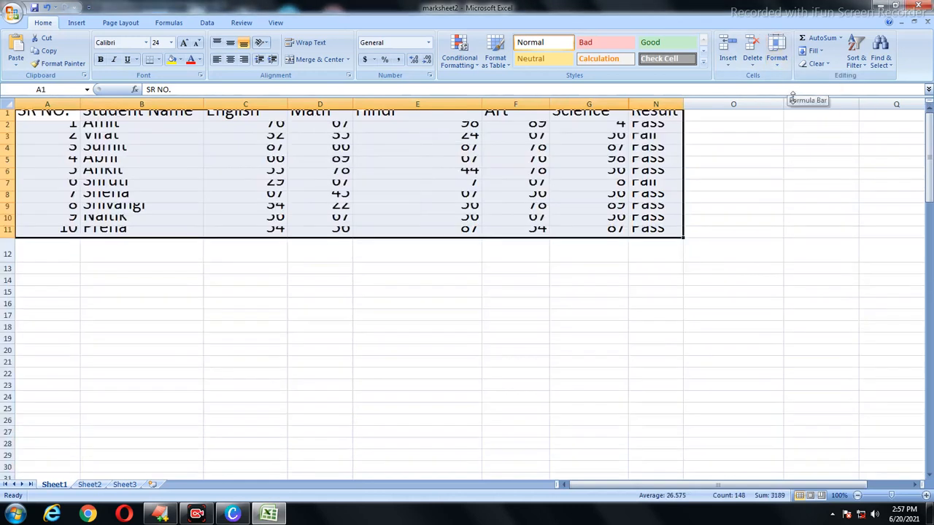
left_click(776, 57)
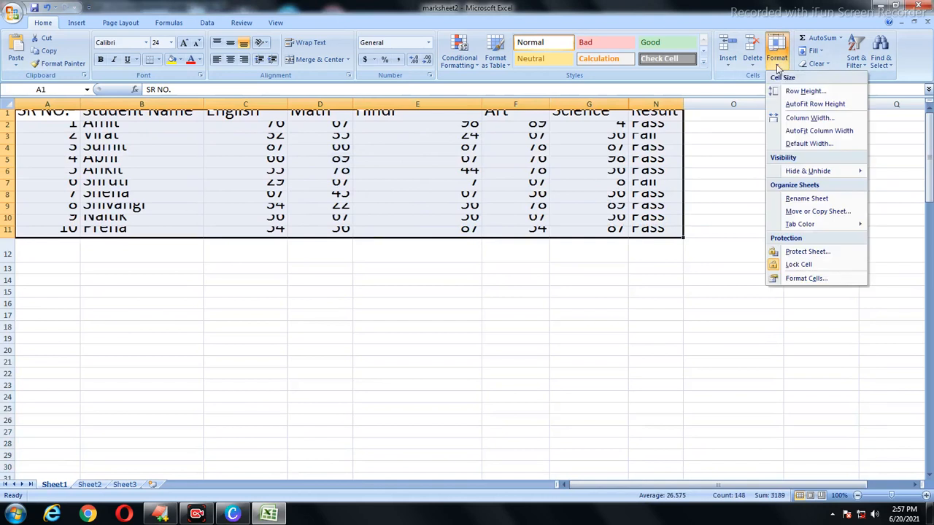
left_click(791, 90)
type("20")
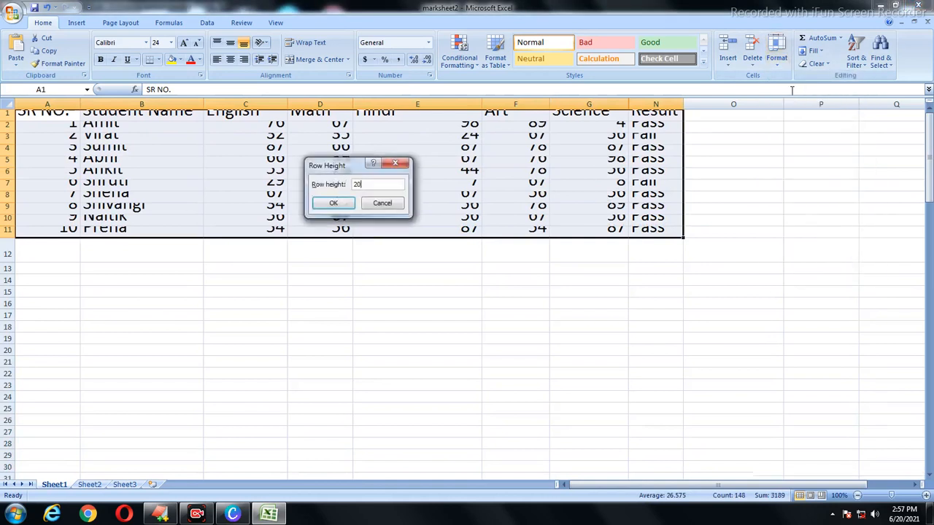
key("Return")
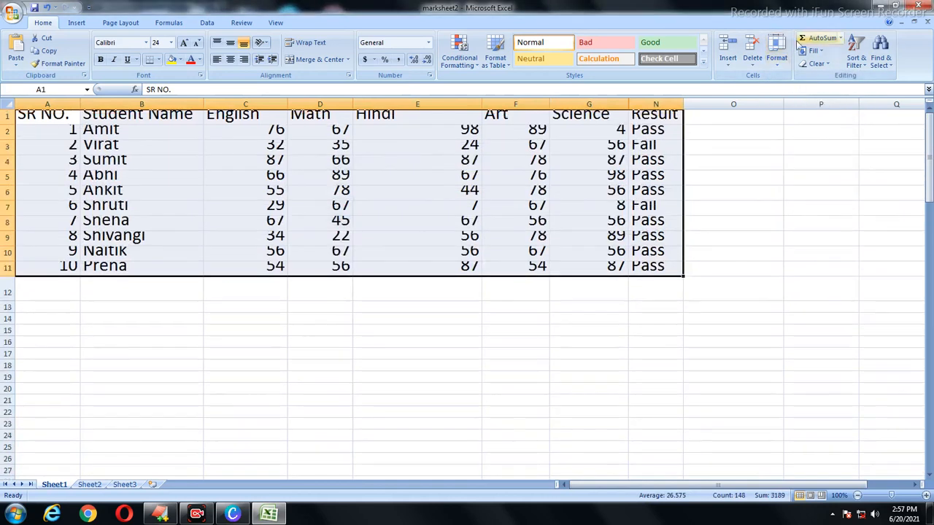
left_click(771, 56)
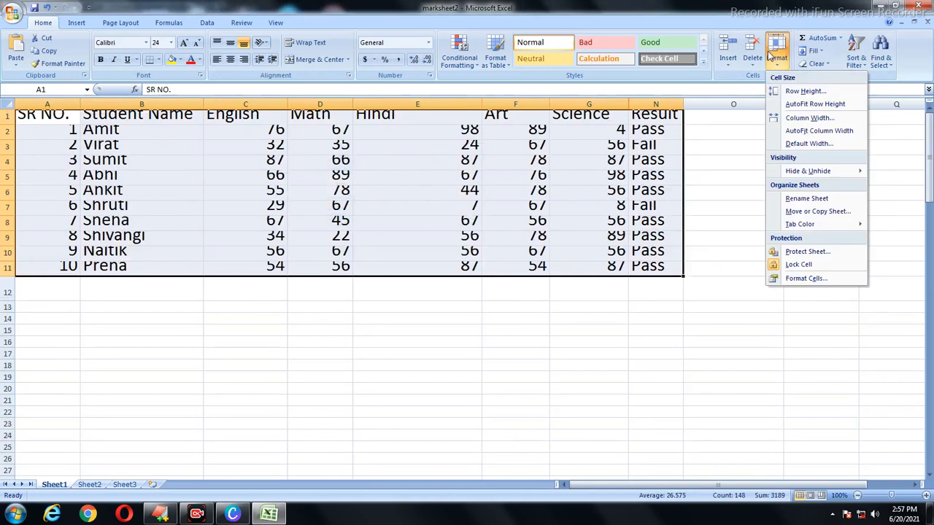
left_click(804, 91)
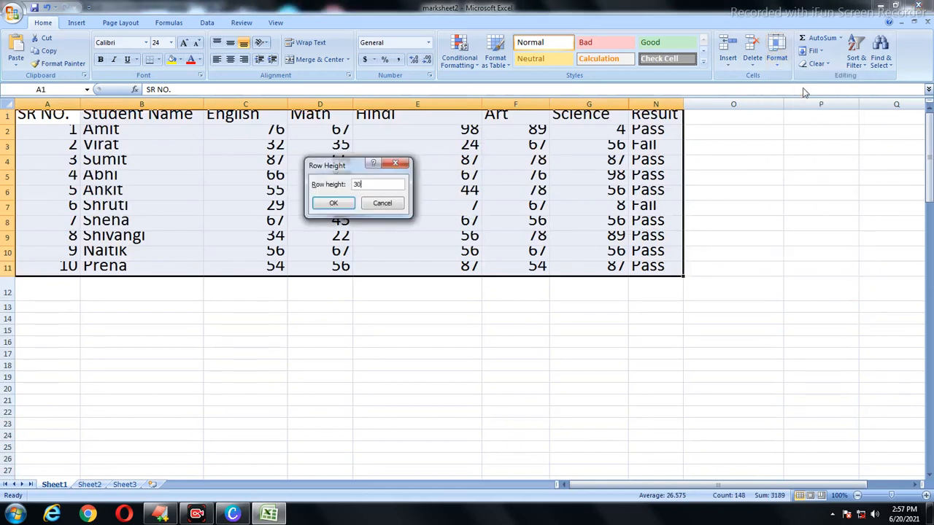
type("30")
key("Return")
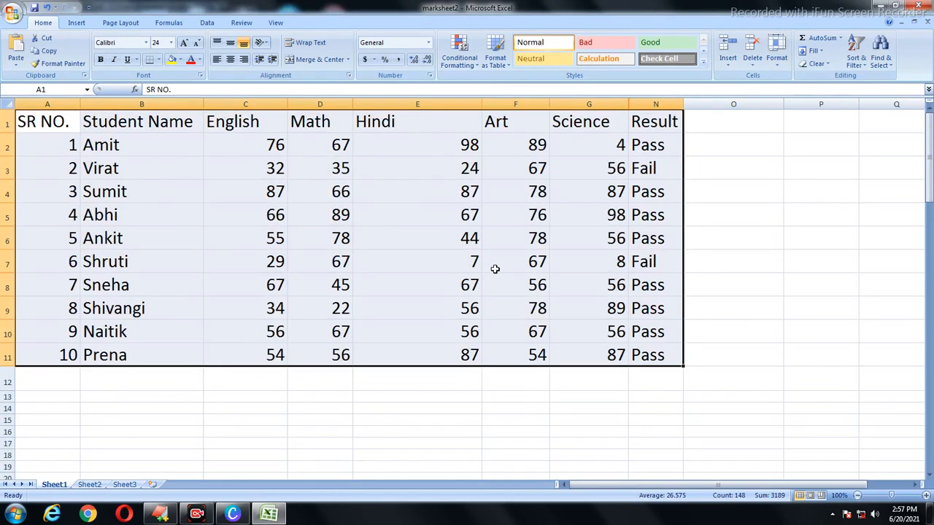
Step: Change the table's row height to 40, then deselect it by clicking cells C5, C2 and B2
left_click(776, 57)
left_click(789, 92)
type("40")
key("Return")
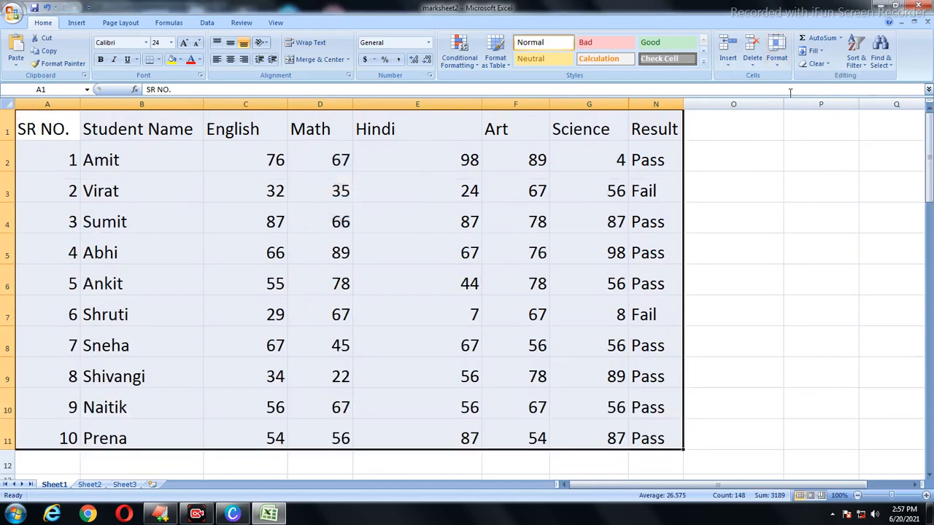
left_click(222, 247)
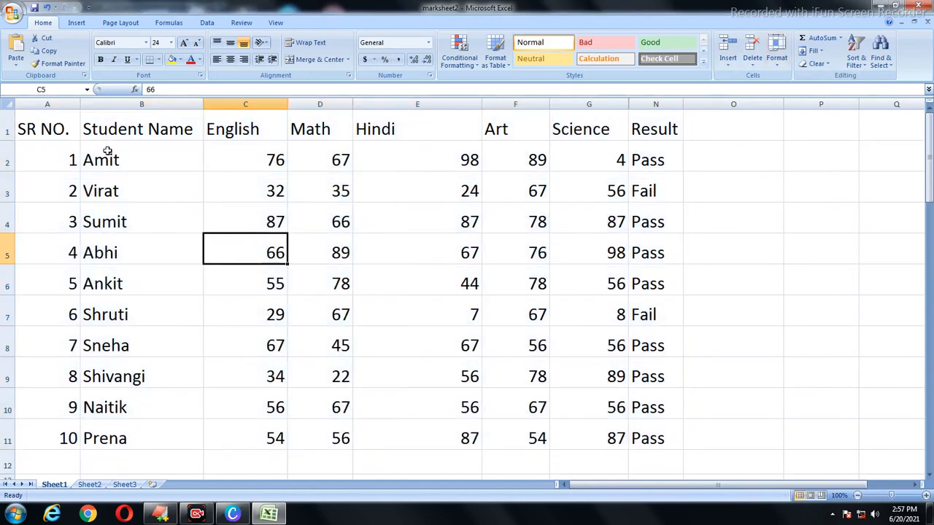
left_click(277, 148)
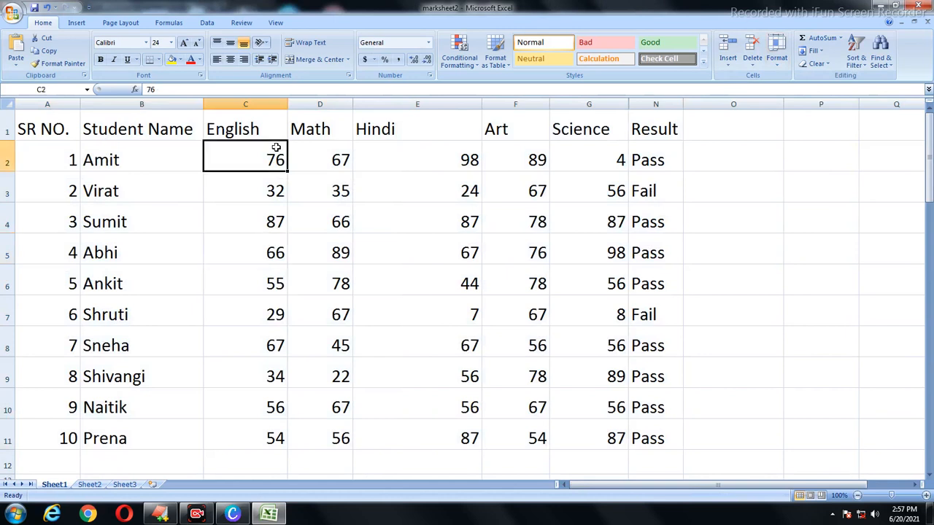
left_click(93, 149)
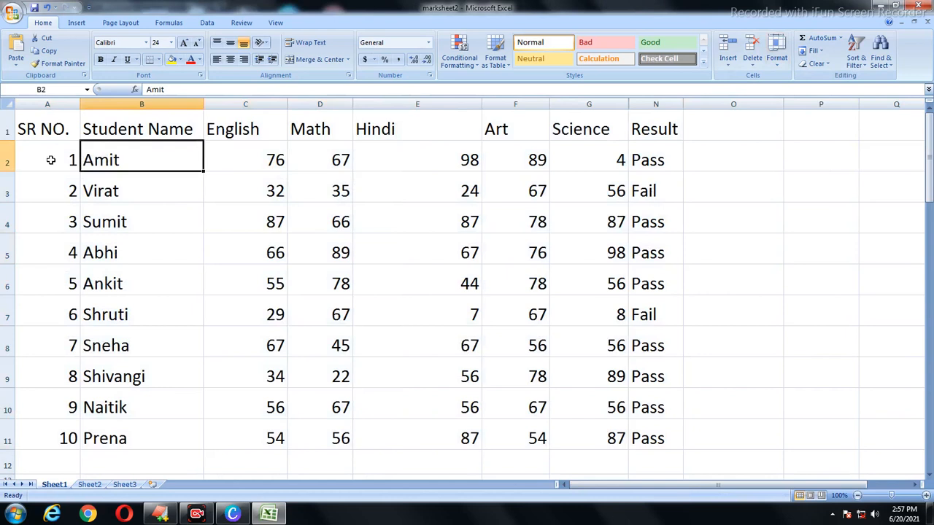
Step: Open Print Preview of the marksheet from the Office menu and zoom into page 1
left_click(5, 14)
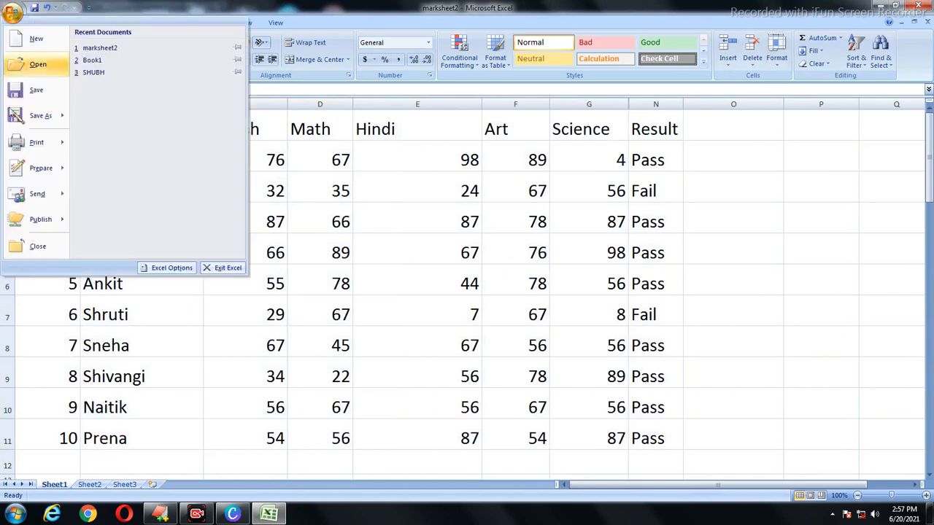
mouse_move(16, 116)
mouse_move(29, 143)
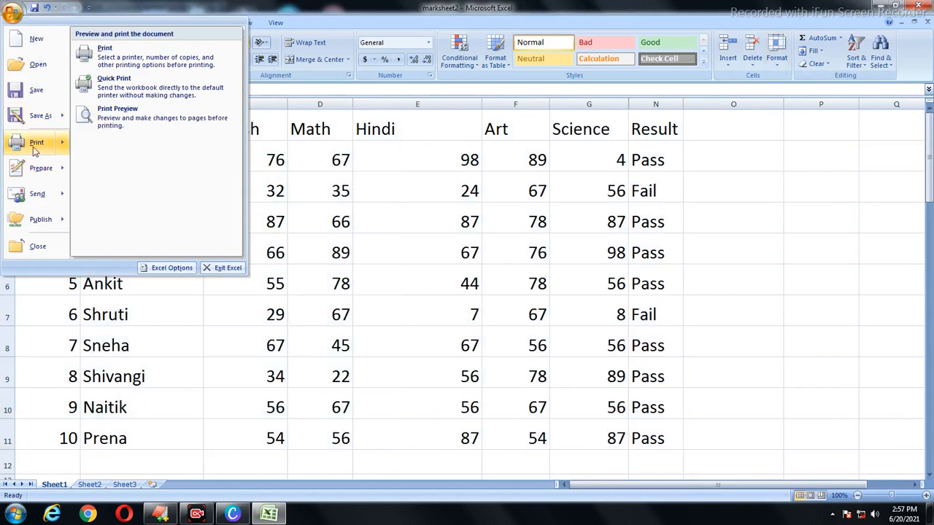
left_click(137, 125)
left_click(358, 194)
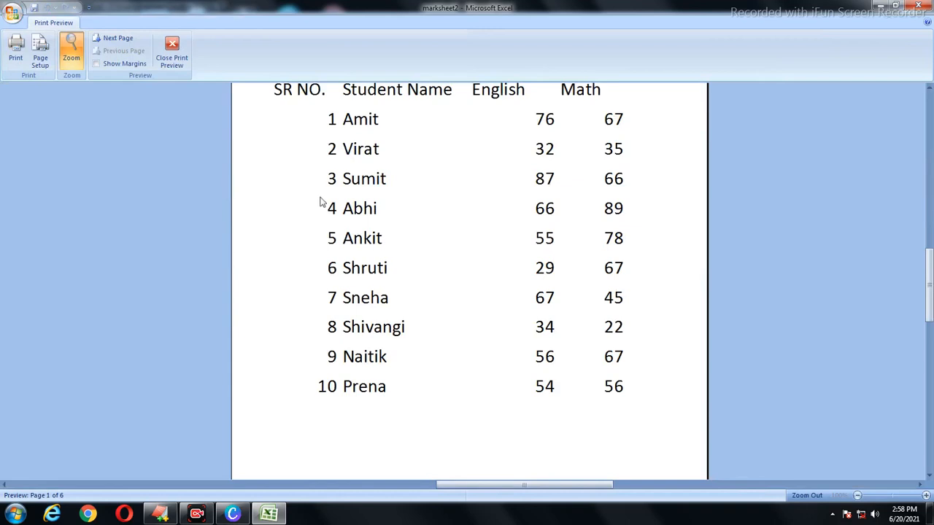
left_click(414, 167)
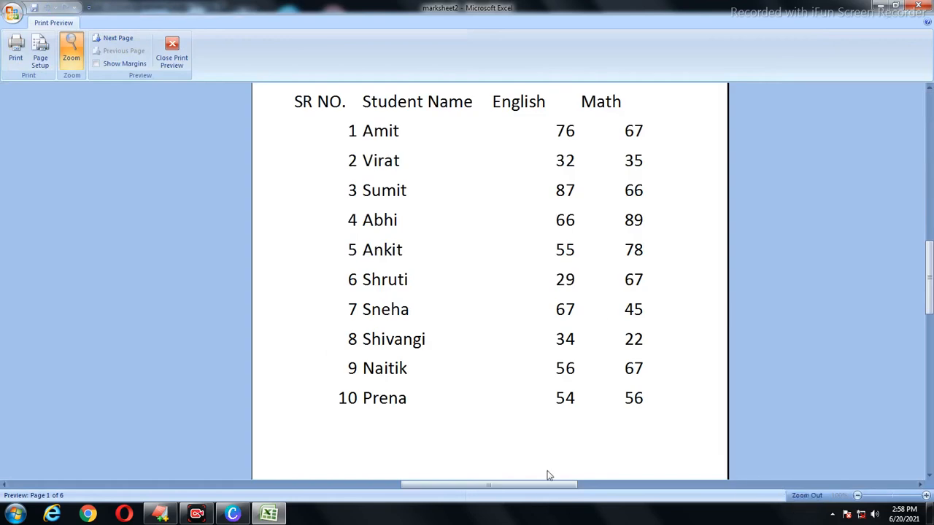
left_click(461, 378)
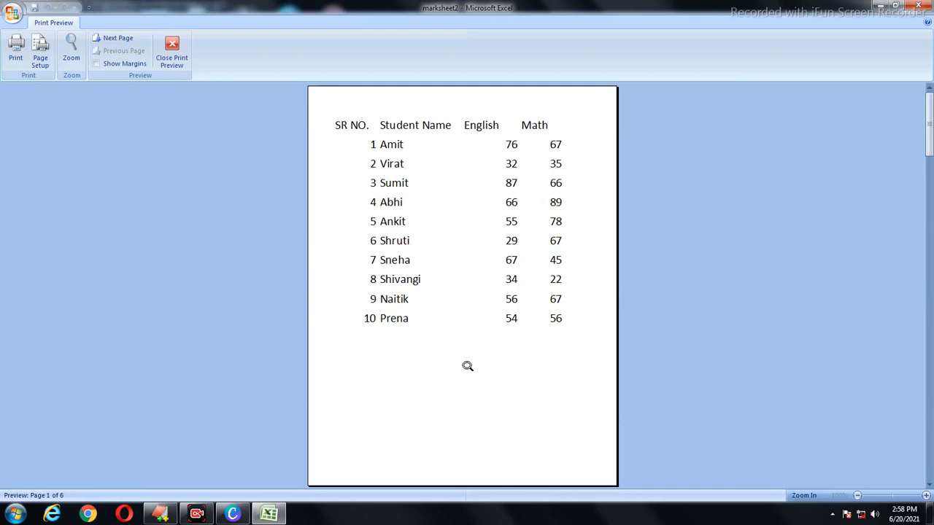
scroll(468, 365, "down", 1)
scroll(468, 365, "up", 1)
scroll(468, 366, "down", 1)
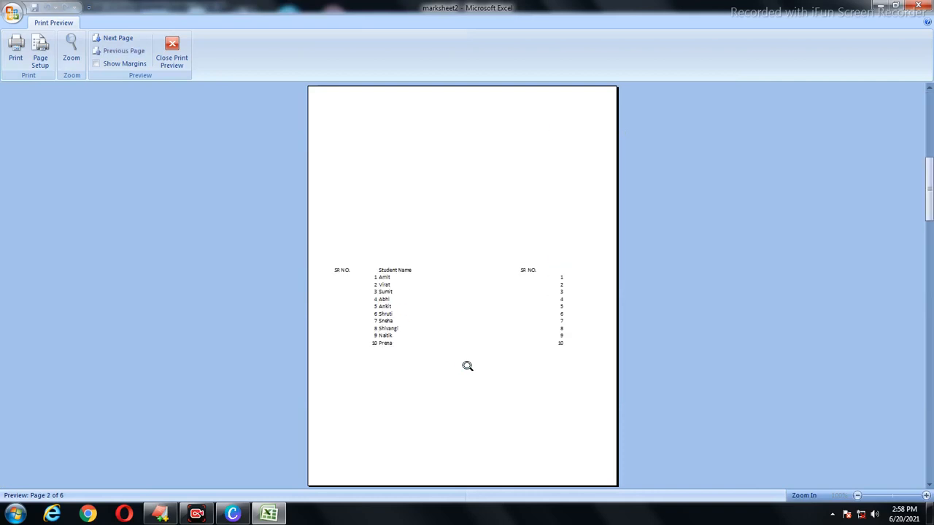
scroll(467, 365, "up", 1)
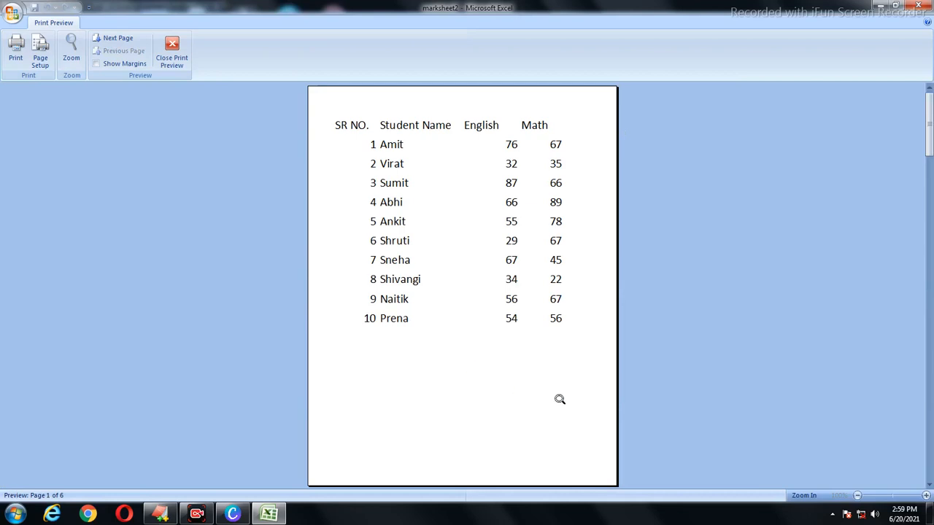
left_click(176, 45)
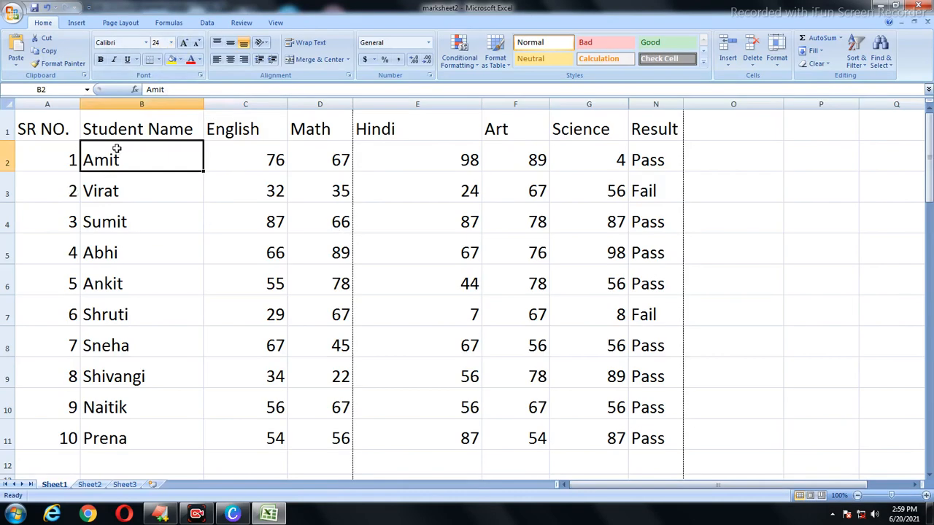
Step: Drag row borders to make rows 1, 2, 3 and 5 slightly taller
left_click(134, 213)
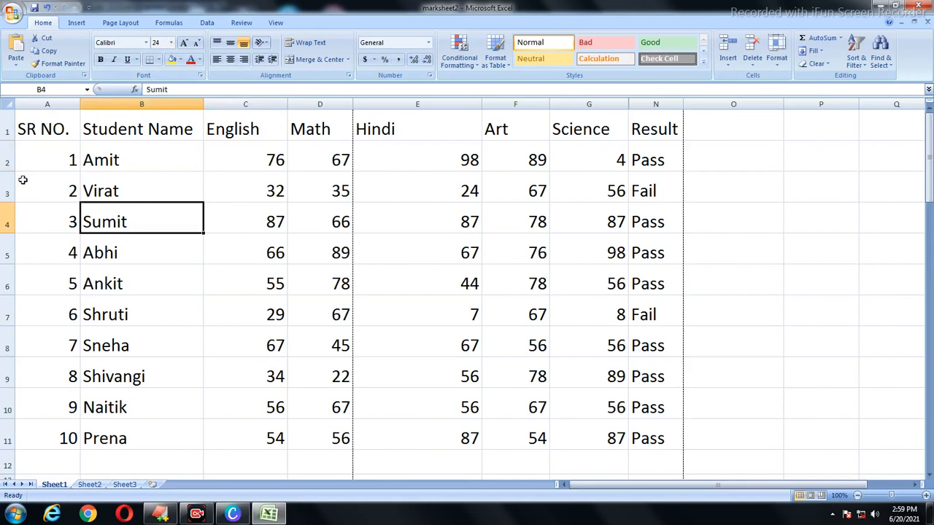
left_click_drag(9, 172, 9, 221)
left_click_drag(14, 281, 14, 286)
left_click(131, 325)
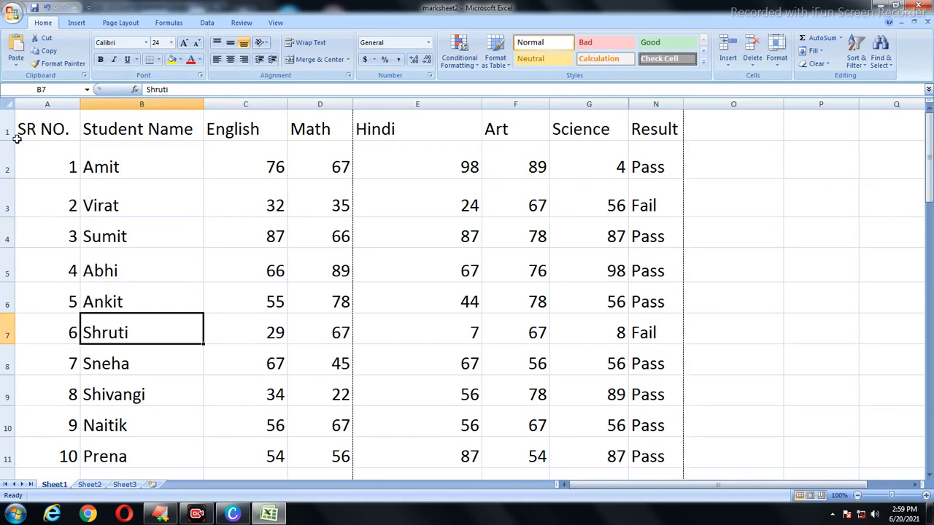
left_click_drag(6, 140, 6, 151)
left_click(172, 225)
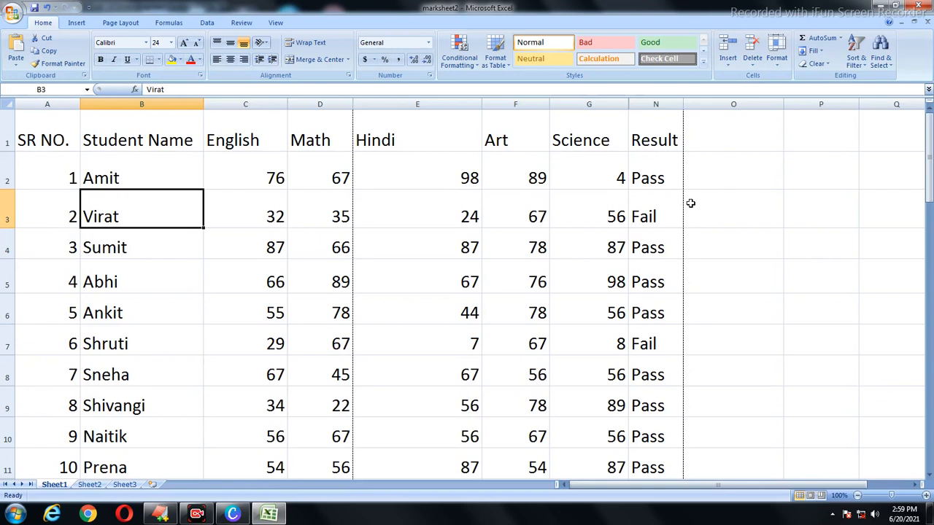
left_click(776, 55)
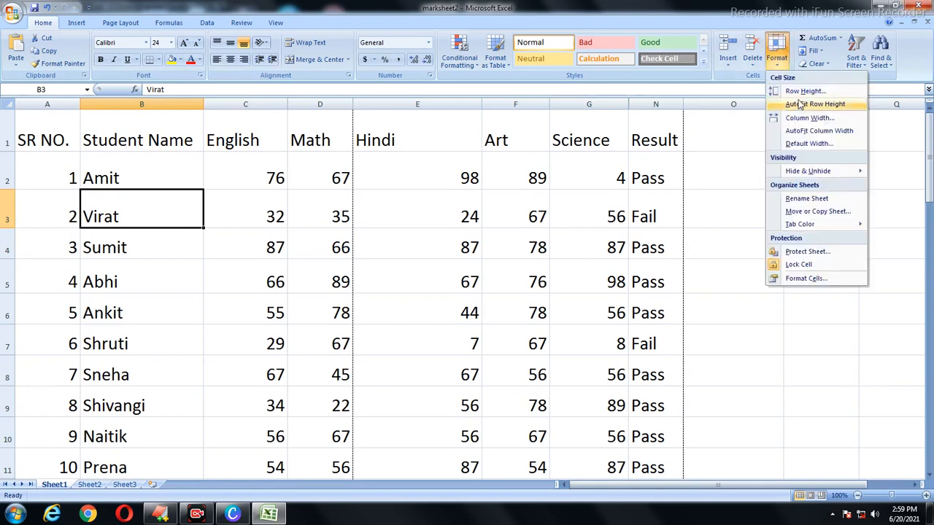
left_click(410, 199)
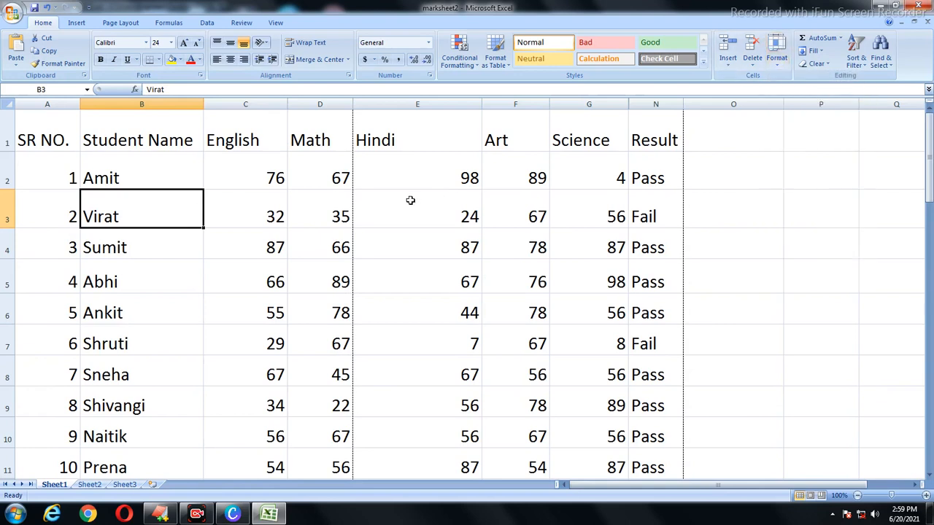
Step: Stretch Sumit's row 4 and Abhi's row 5 much taller, then select A1:N11
left_click(70, 216)
left_click_drag(11, 263, 3, 307)
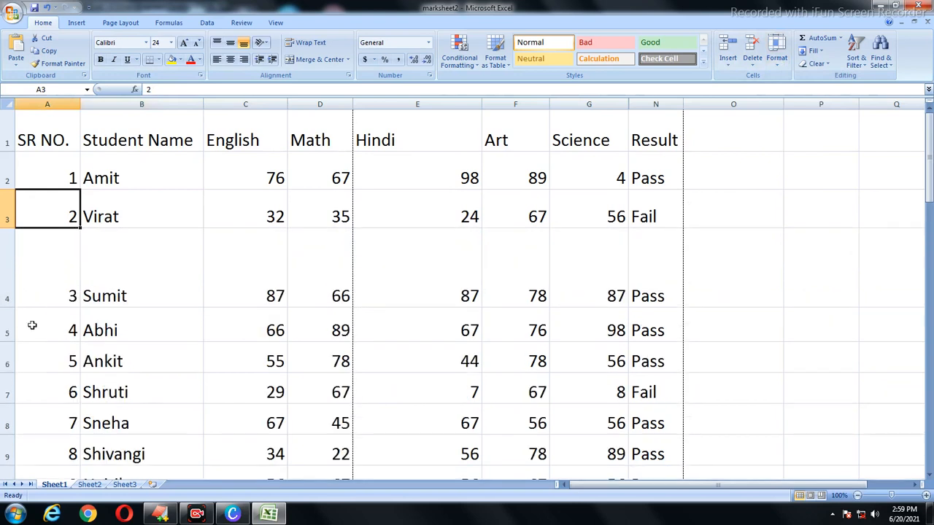
left_click_drag(6, 340, 6, 369)
left_click(185, 309)
scroll(223, 296, "down", 3)
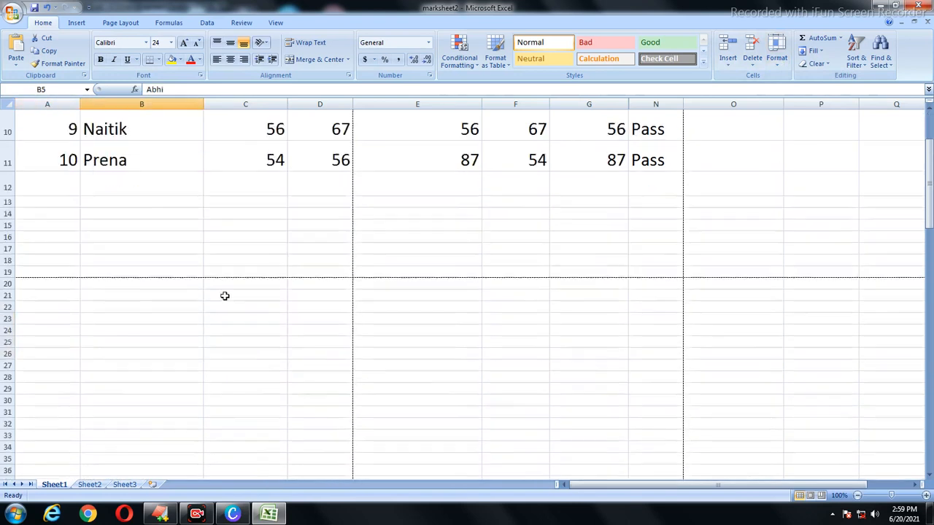
scroll(42, 264, "up", 2)
left_click_drag(9, 280, 109, 302)
left_click(147, 274)
scroll(151, 244, "up", 1)
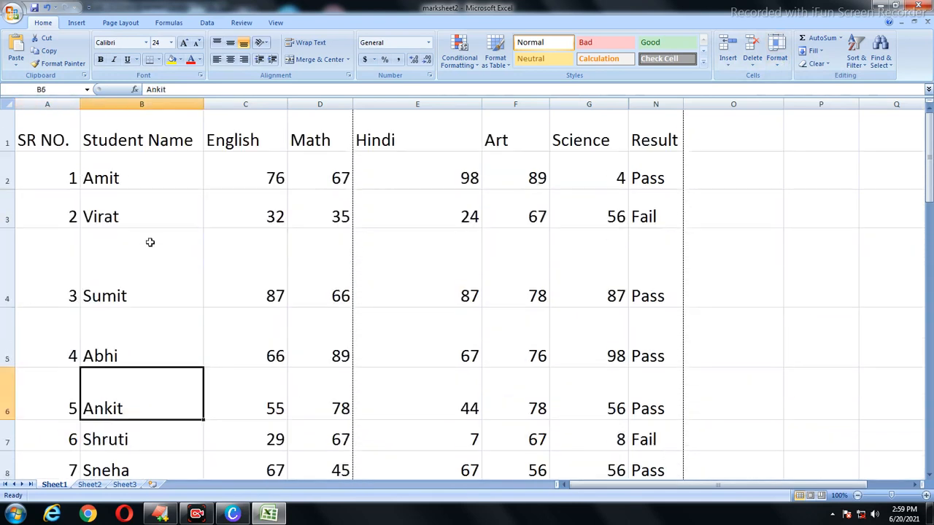
left_click_drag(62, 140, 643, 367)
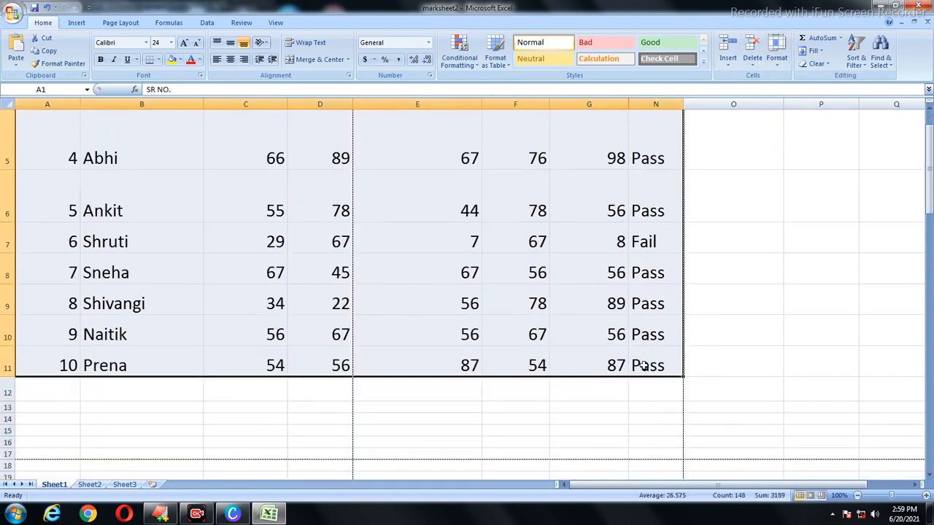
Step: Apply All Borders to every cell of the marksheet table
left_click(161, 60)
left_click(172, 155)
scroll(331, 248, "up", 2)
left_click(332, 248)
scroll(370, 271, "down", 2)
scroll(370, 271, "up", 2)
Step: Select A1:N11 and apply Format > AutoFit Row Height to rows 1–11
left_click(8, 264)
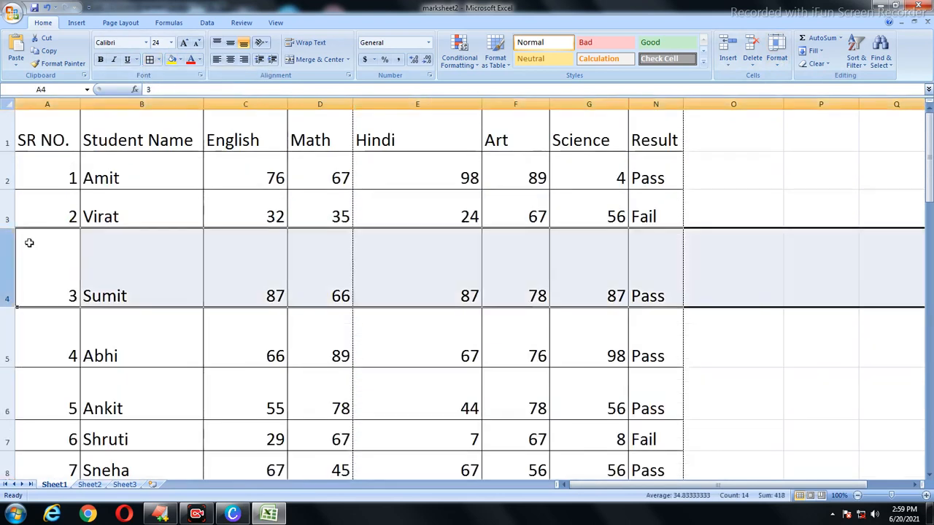
left_click(9, 208)
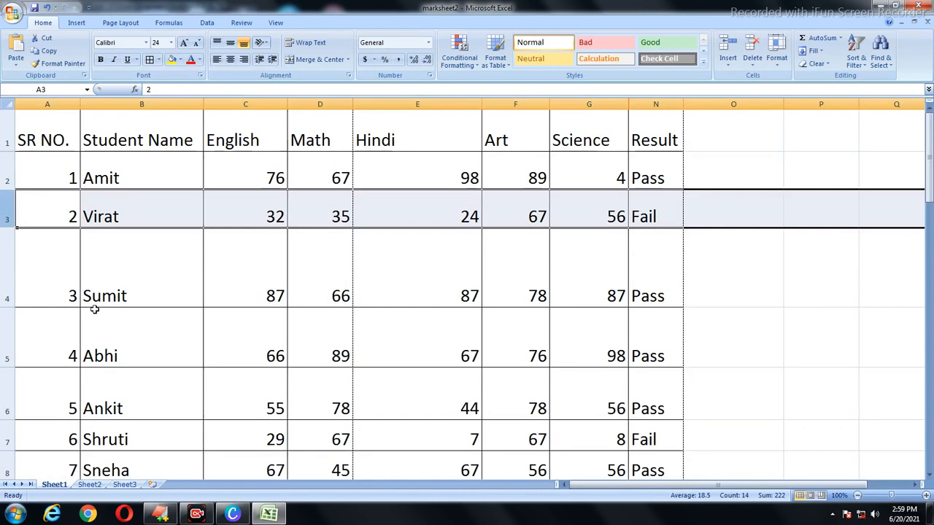
left_click(73, 343)
left_click_drag(45, 135, 652, 369)
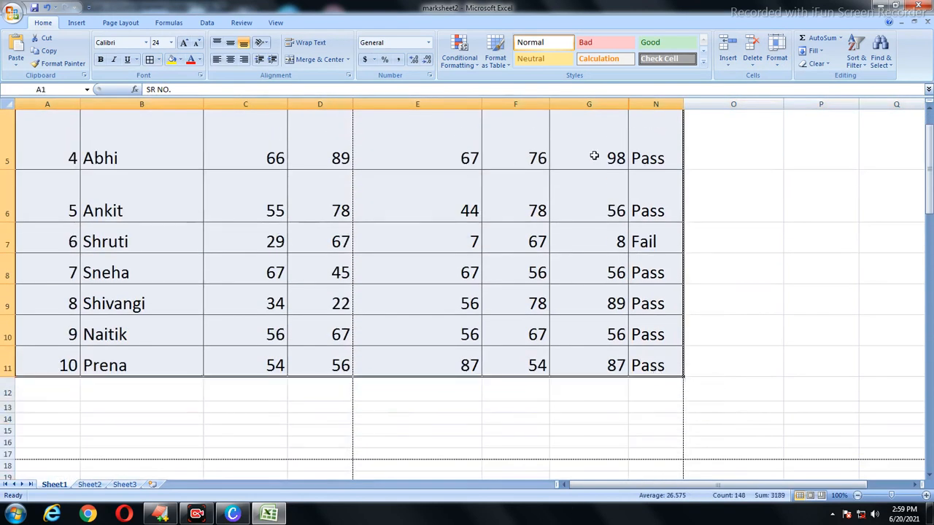
left_click(777, 58)
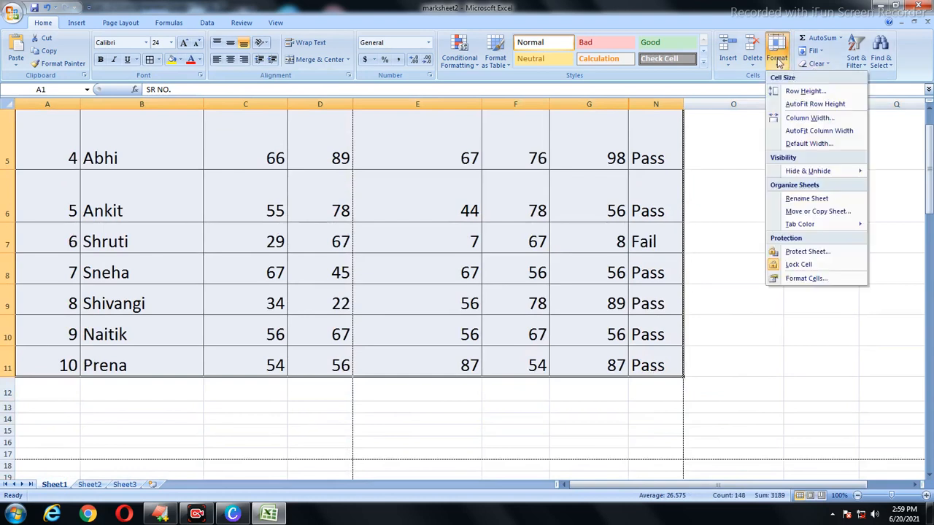
left_click(805, 91)
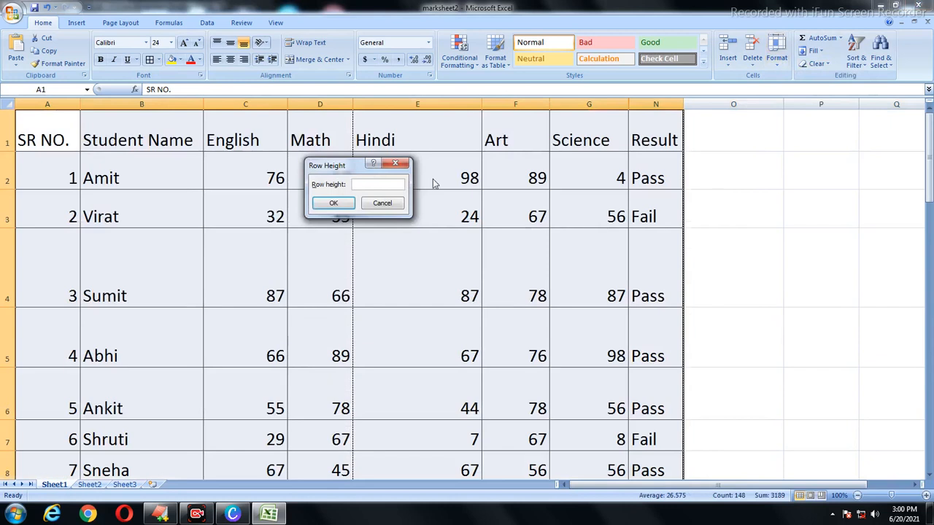
left_click(394, 163)
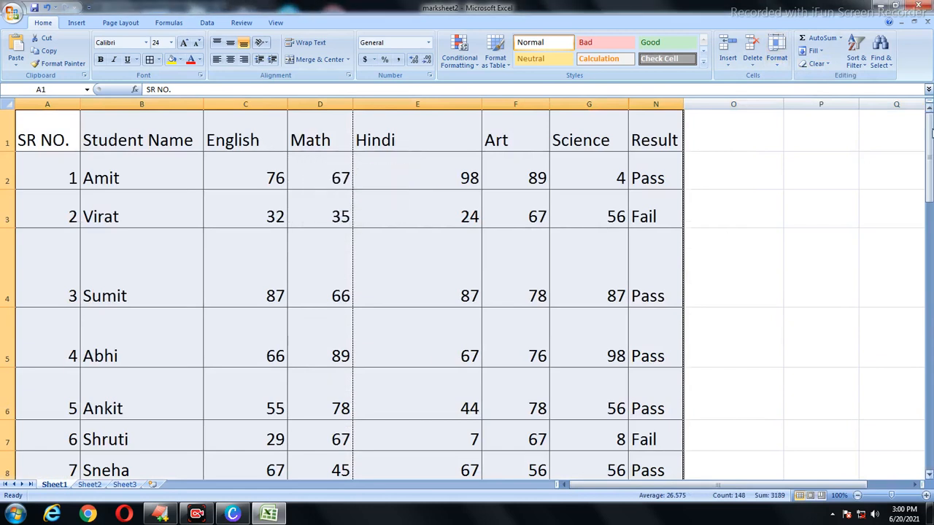
left_click(777, 60)
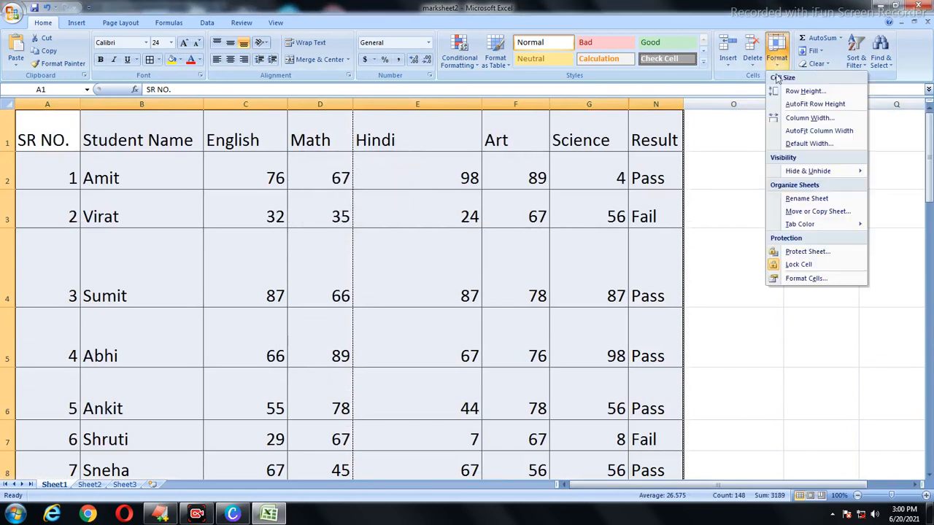
left_click(810, 105)
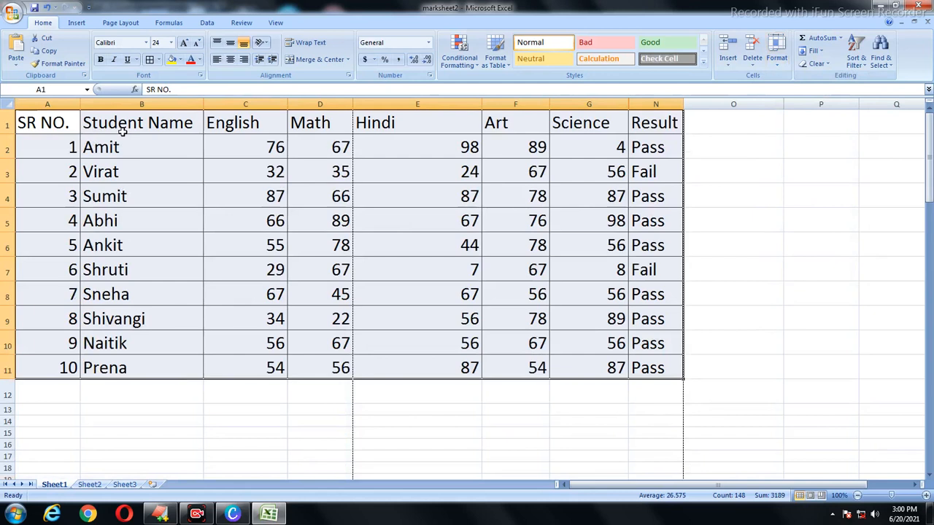
key("ctrl+z")
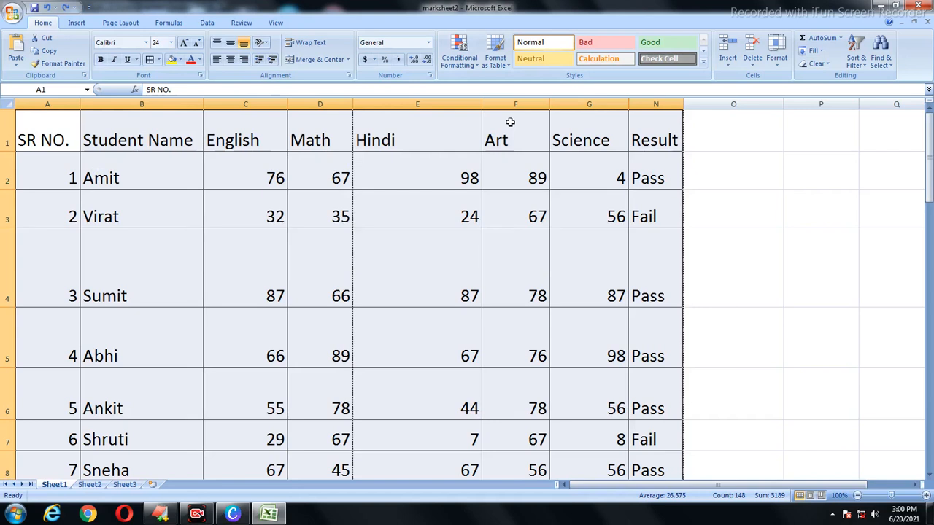
left_click(777, 57)
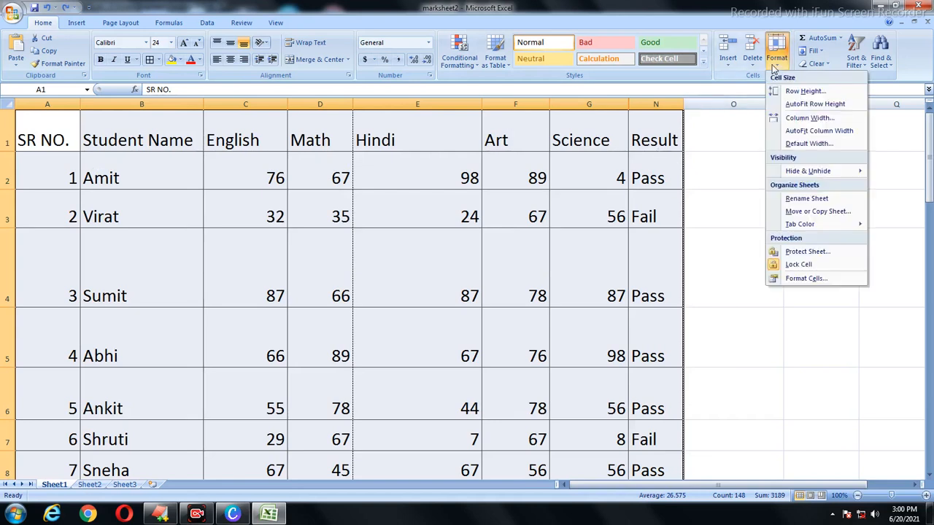
left_click(814, 104)
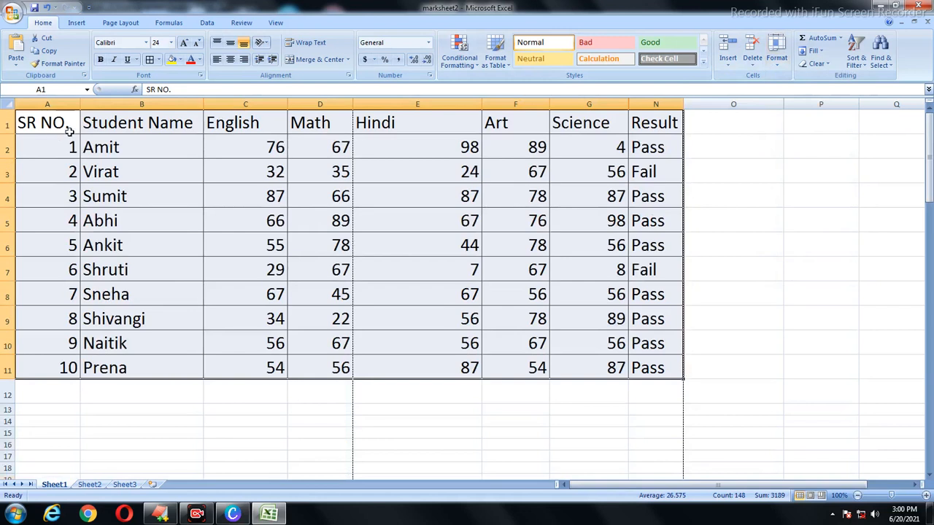
left_click(240, 202)
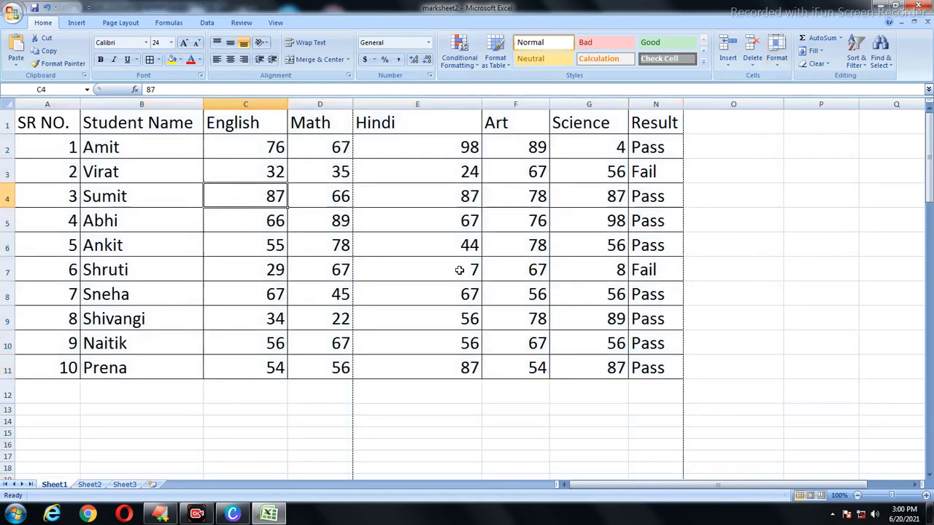
mouse_move(9, 159)
left_mouse_down()
mouse_move(10, 176)
mouse_move(10, 161)
left_mouse_up()
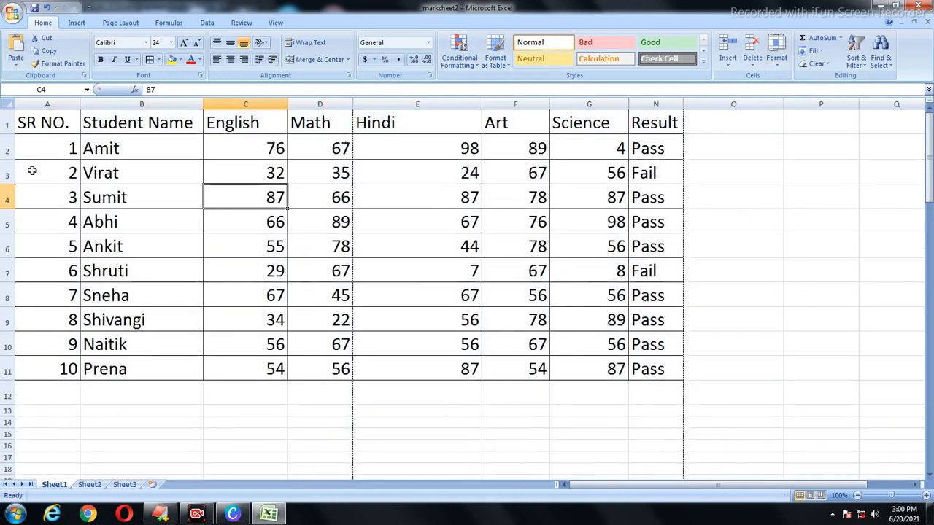
left_click(776, 59)
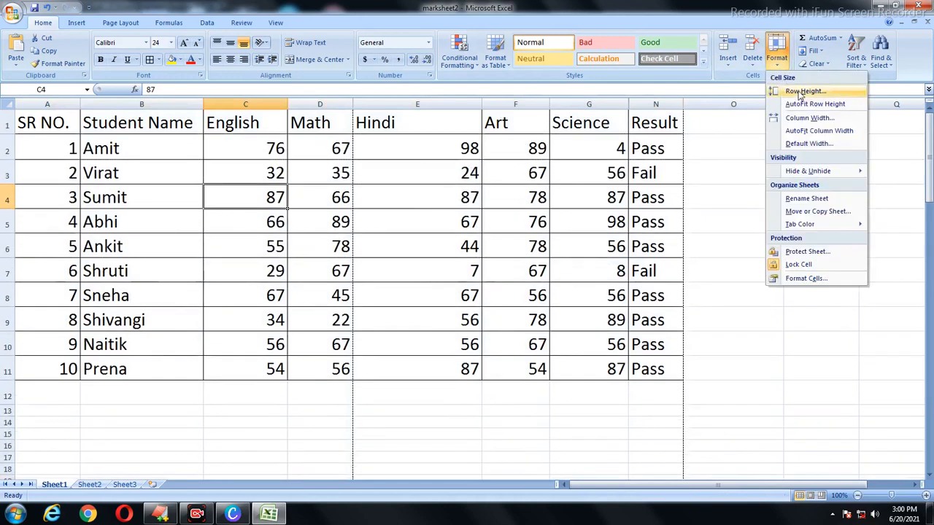
left_click(795, 90)
left_click(394, 162)
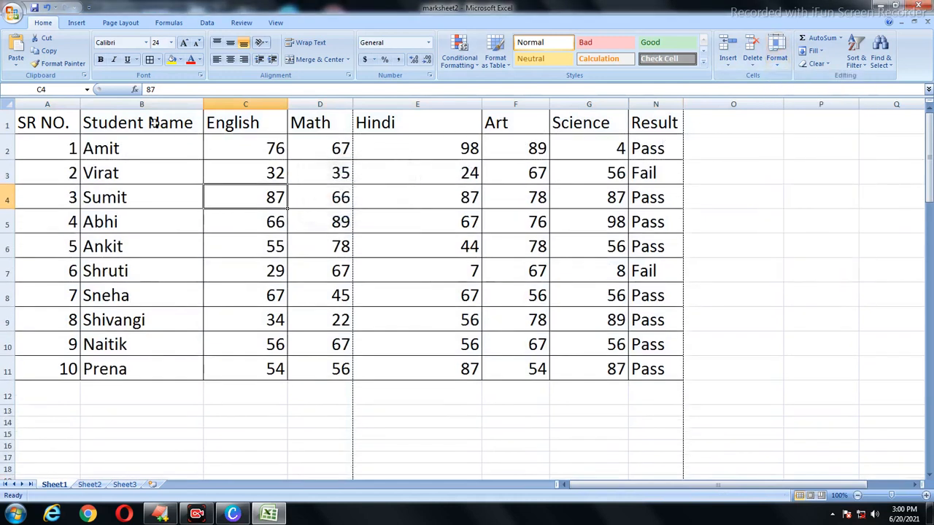
left_click_drag(78, 122, 652, 371)
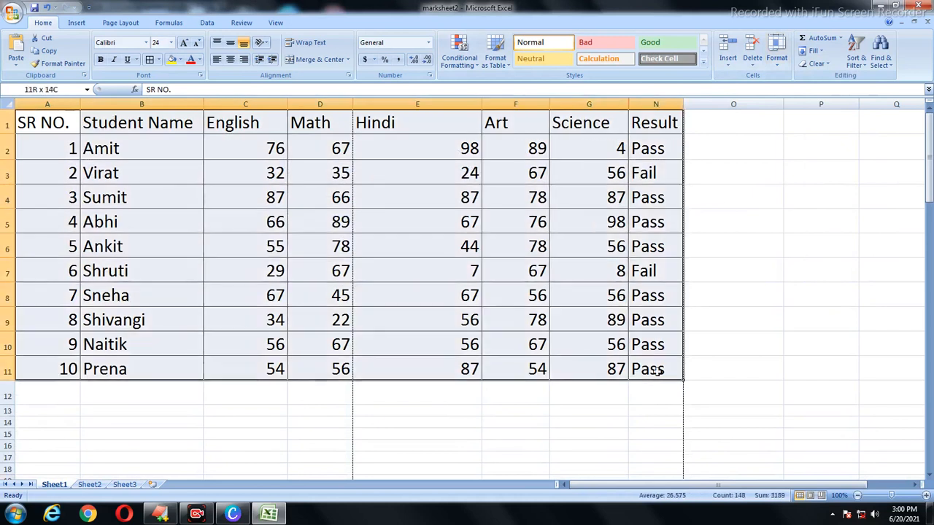
left_click(782, 62)
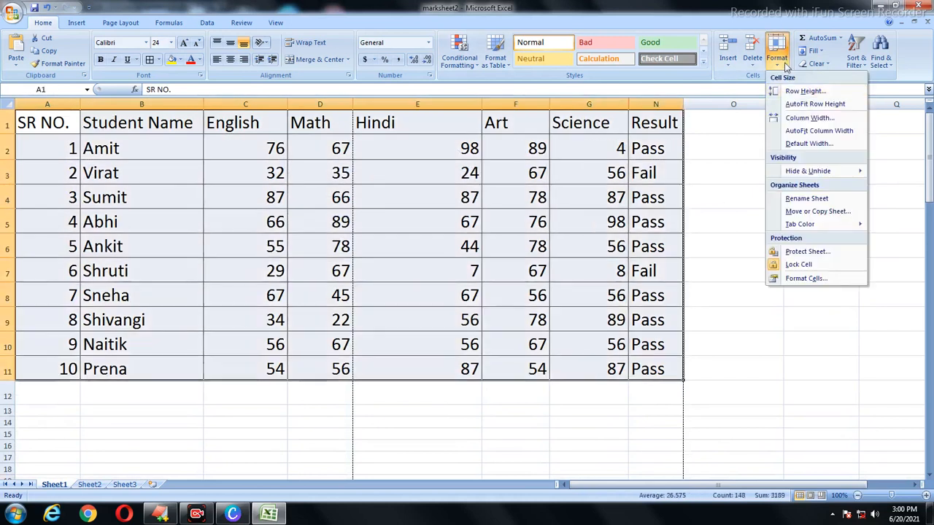
left_click(803, 105)
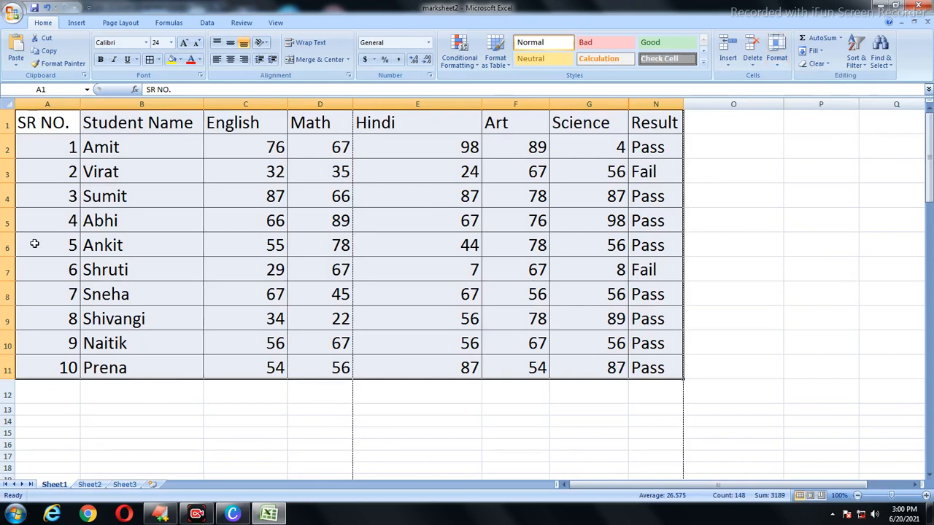
left_click(9, 246)
left_click_drag(8, 233, 7, 256)
left_click_drag(8, 305, 9, 326)
left_click_drag(3, 374, 7, 389)
left_click(124, 303)
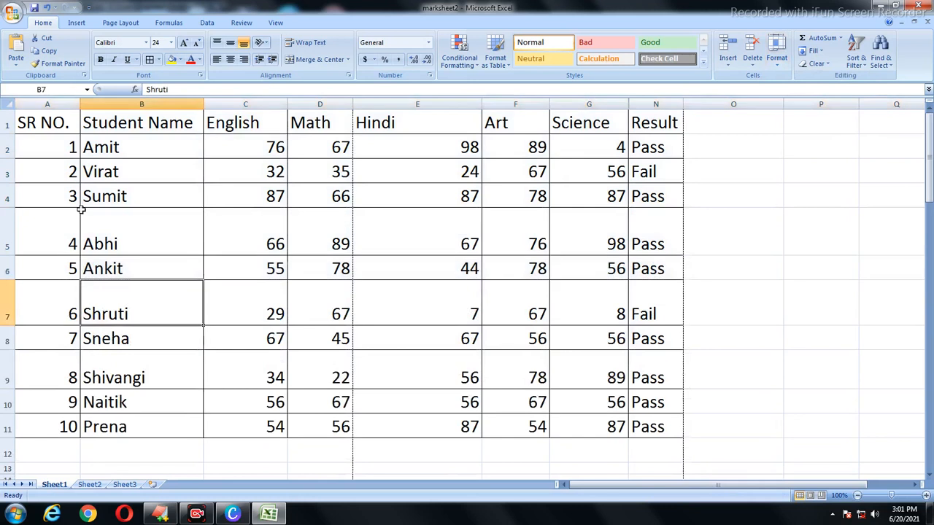
left_click(46, 105)
left_click(229, 204)
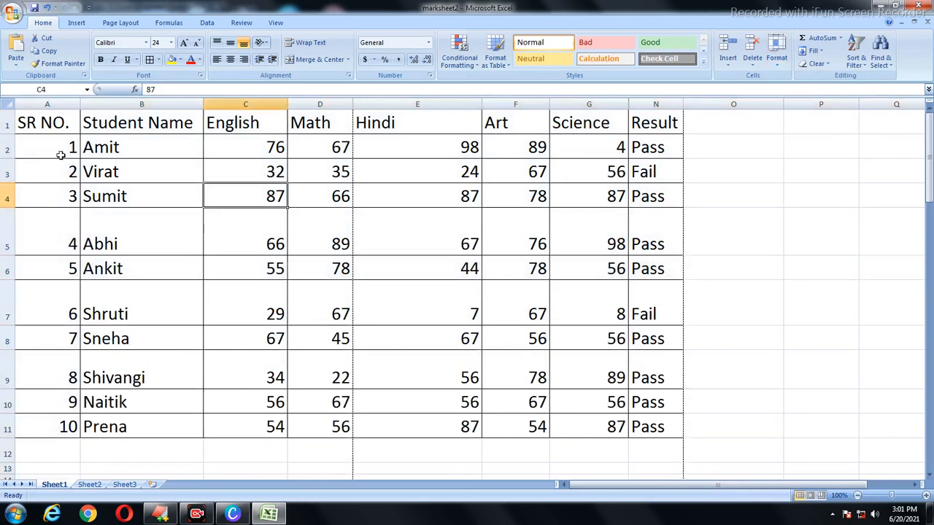
left_click_drag(49, 123, 654, 432)
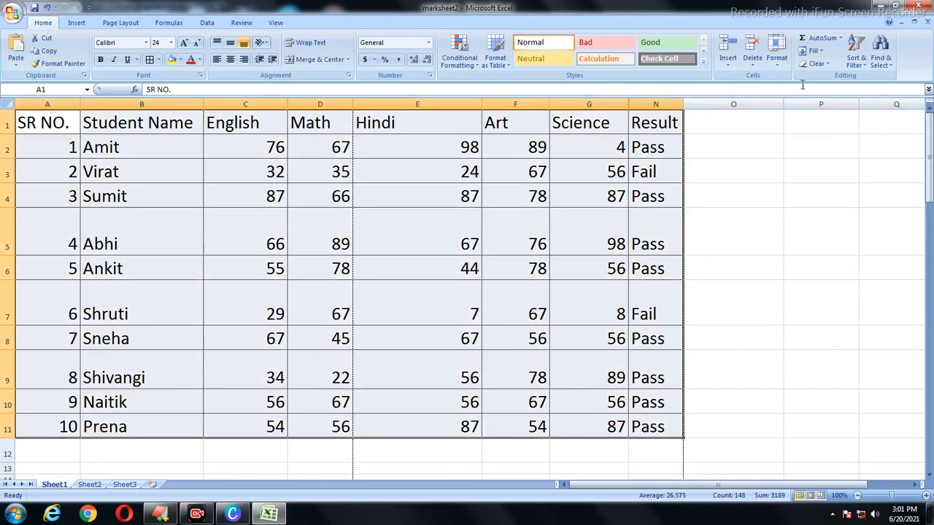
left_click(778, 60)
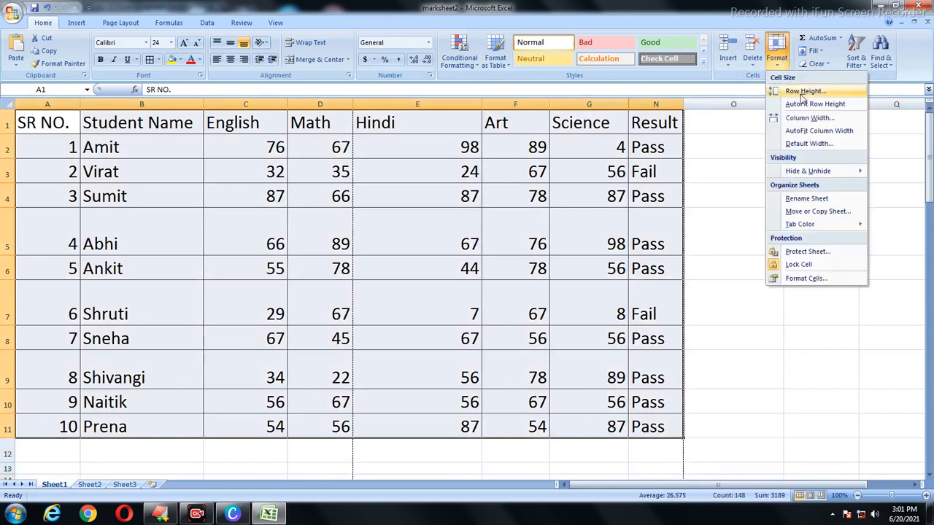
left_click(801, 104)
left_click(455, 261)
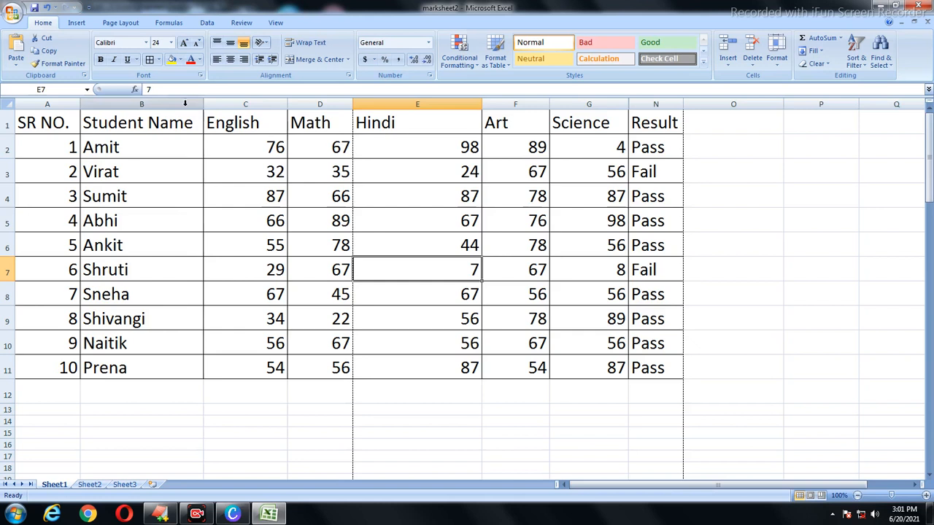
Step: Widen the Student Name column by dragging its header border to the right
left_click_drag(86, 109, 120, 108)
left_click_drag(243, 104, 283, 109)
left_click(308, 187)
left_click_drag(102, 139, 712, 350)
left_click(649, 350)
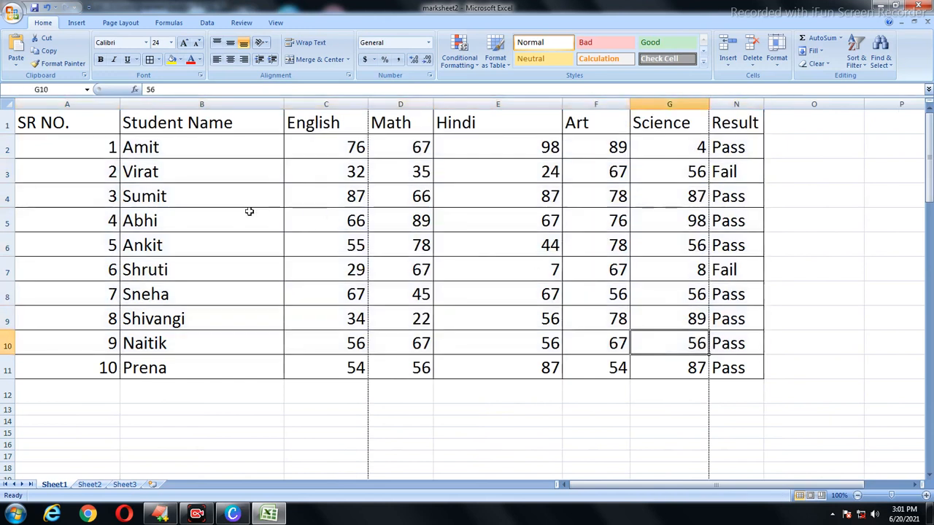
Step: Left-align every value in A1:N11 and narrow the SR NO. column
left_click_drag(91, 124, 722, 365)
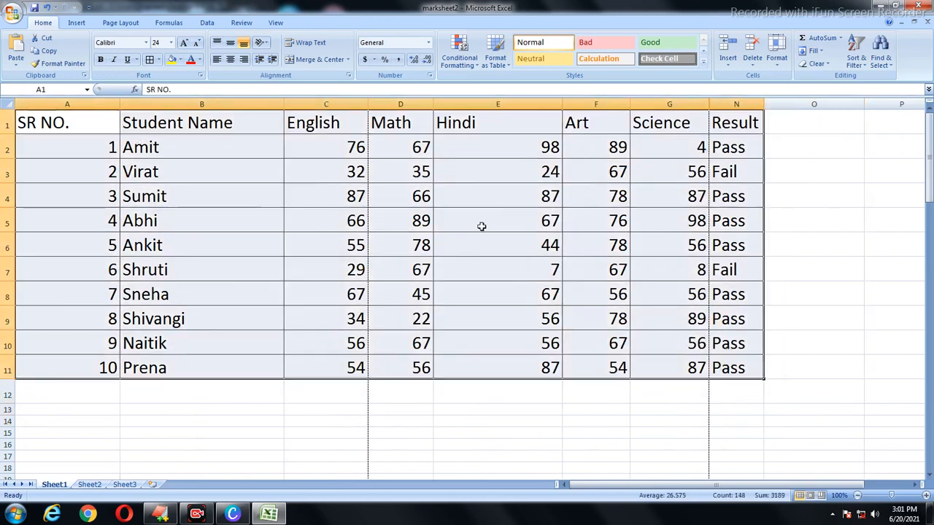
left_click(216, 60)
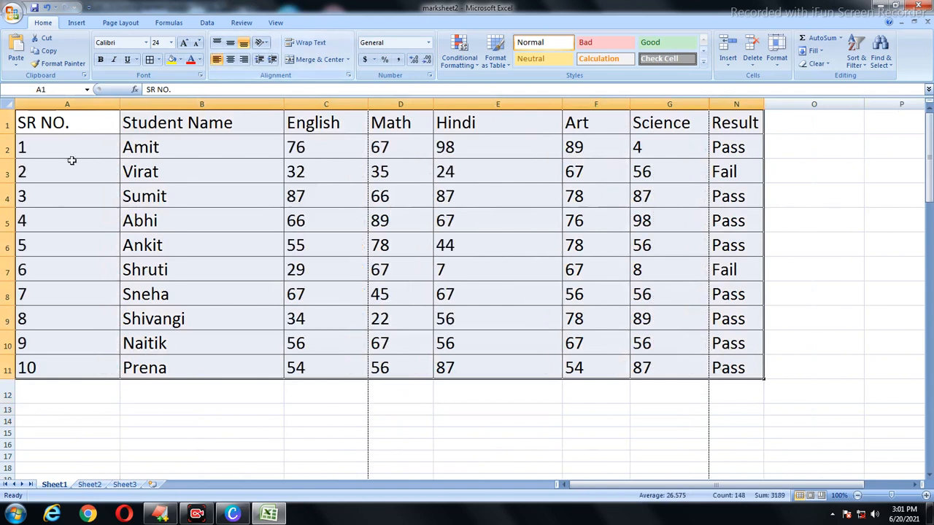
left_click_drag(118, 103, 72, 103)
Step: Narrow the Student Name column, then set the table's columns A1:G9 to width 25
left_click_drag(236, 106, 204, 108)
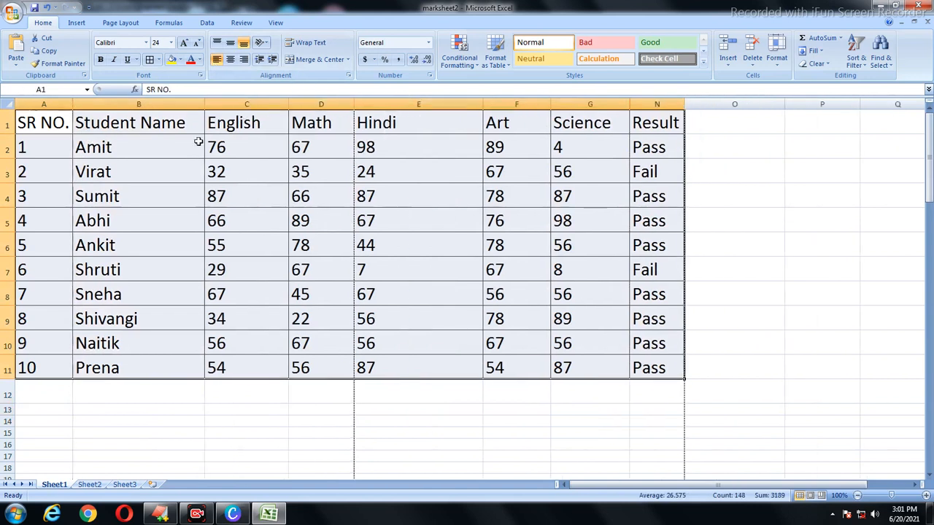
left_click_drag(67, 125, 641, 361)
left_click(776, 57)
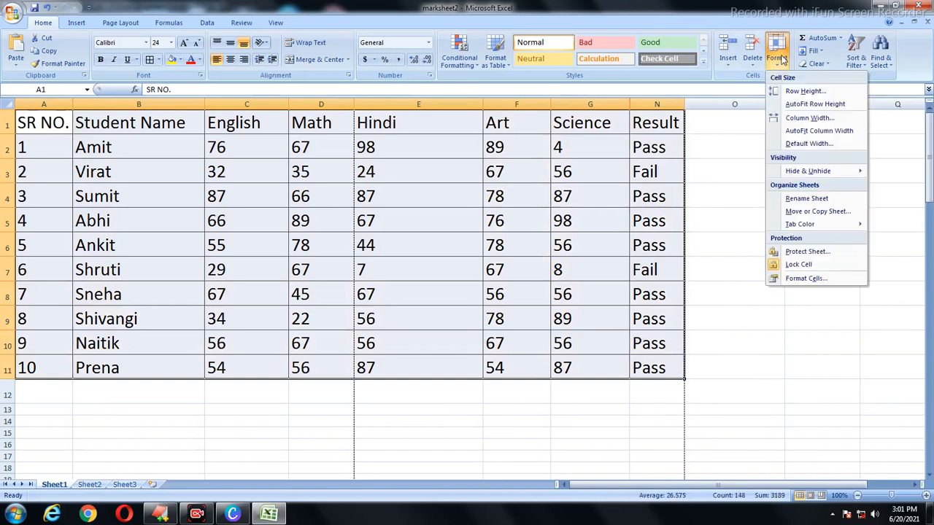
left_click(811, 119)
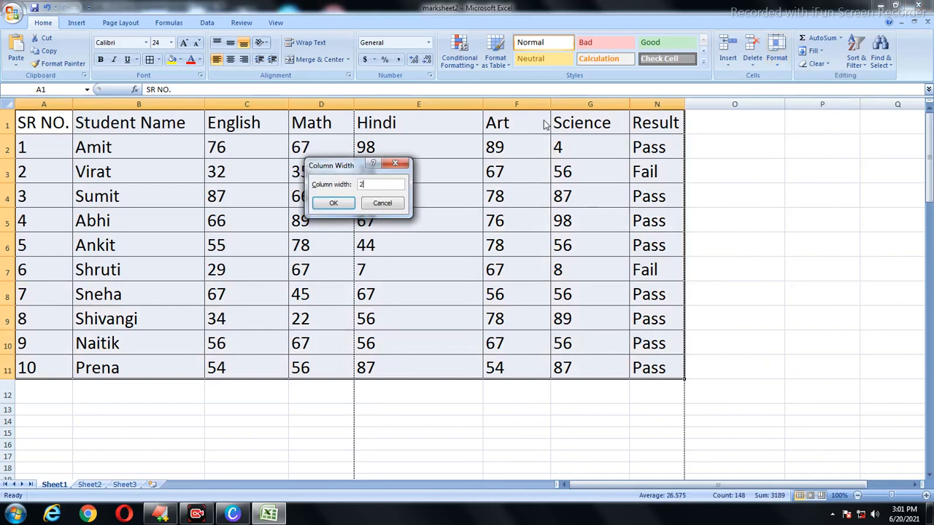
key("Return")
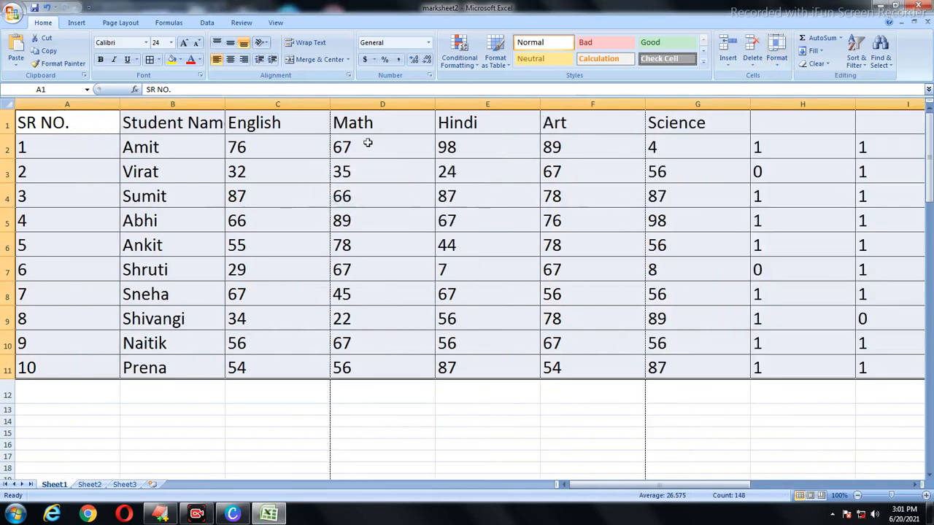
Step: Select columns A through E and bring up the cell size options
left_click(372, 151)
left_click_drag(67, 105, 532, 131)
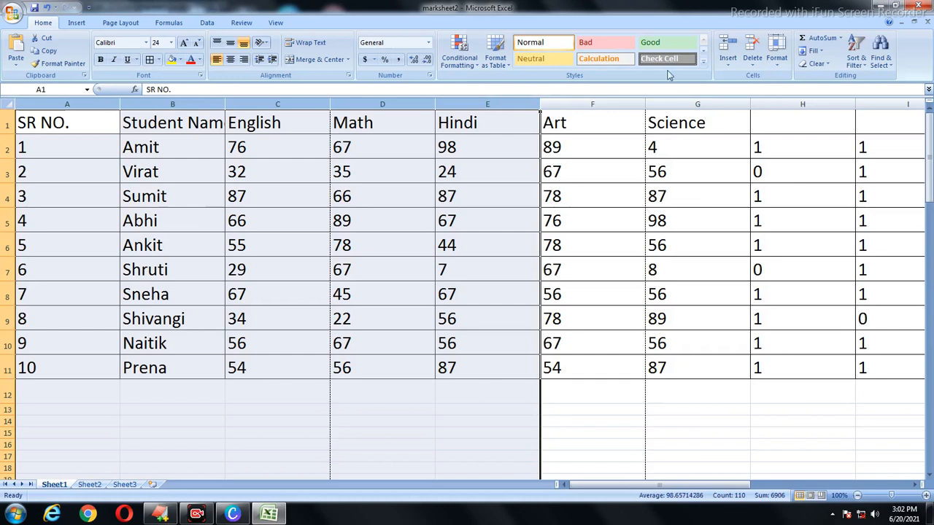
left_click(776, 57)
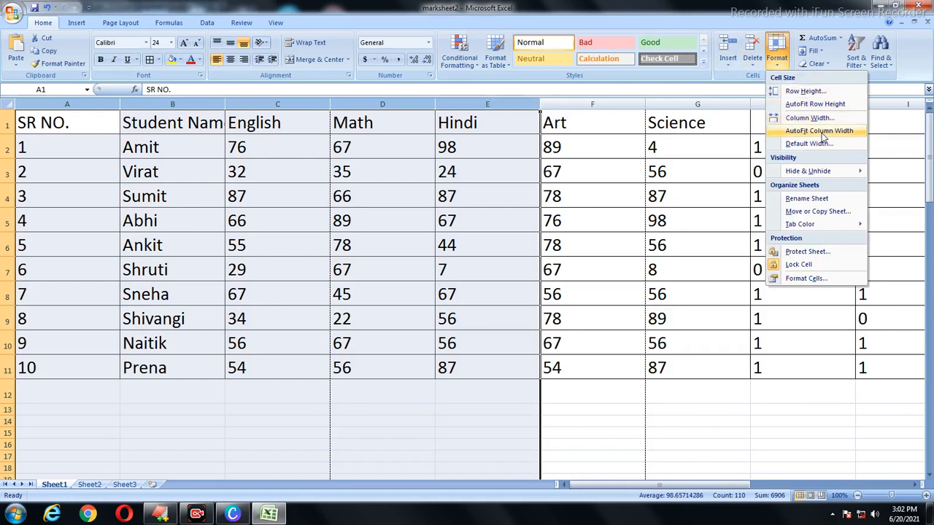
Step: Auto-fit the column widths of A1:N11 so every column, including helpers H–M, fits its contents
left_click(450, 221)
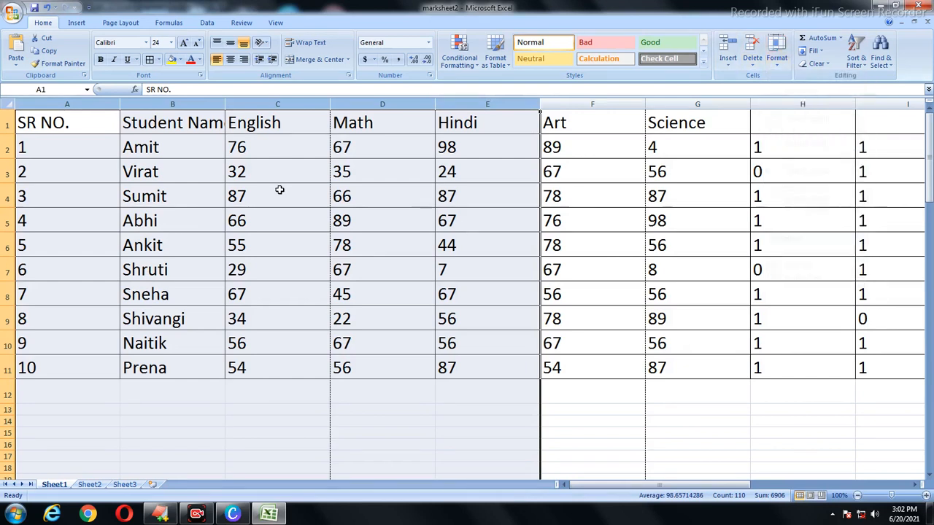
left_click_drag(53, 118, 704, 369)
left_click_drag(745, 485, 578, 486)
left_click(777, 60)
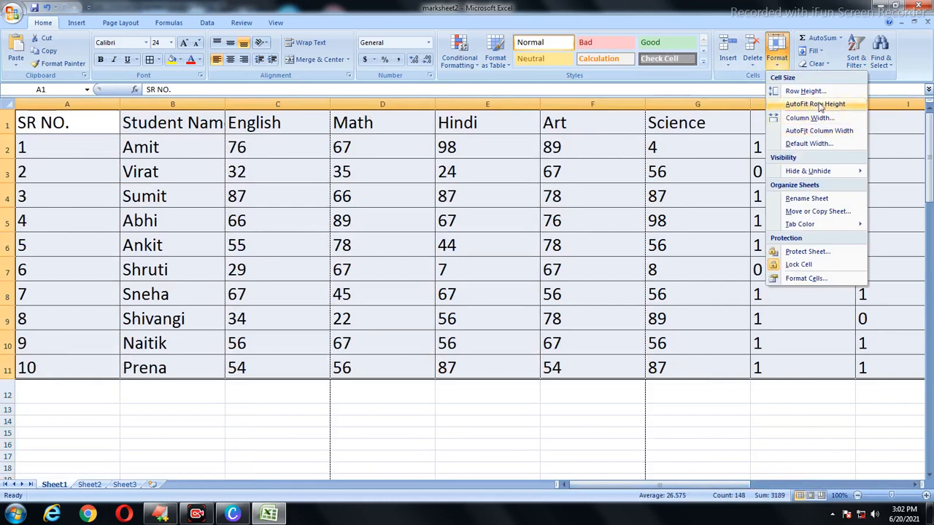
left_click(818, 131)
left_click(560, 222)
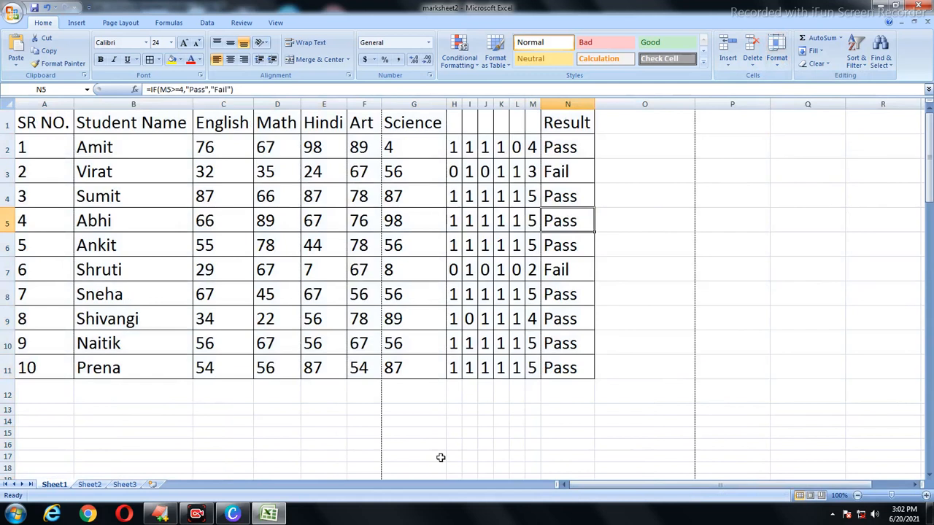
left_click(776, 62)
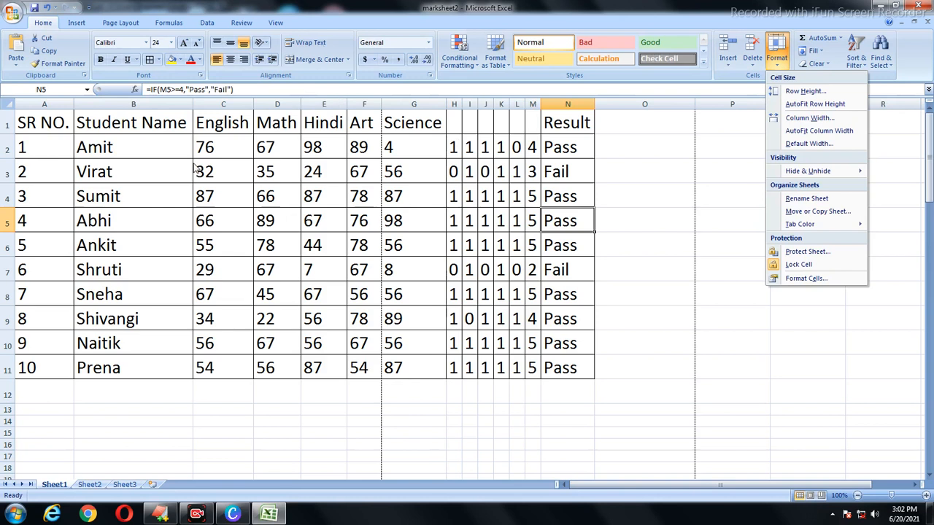
left_click(7, 151)
mouse_move(73, 104)
left_mouse_down()
mouse_move(131, 104)
mouse_move(76, 104)
left_mouse_up()
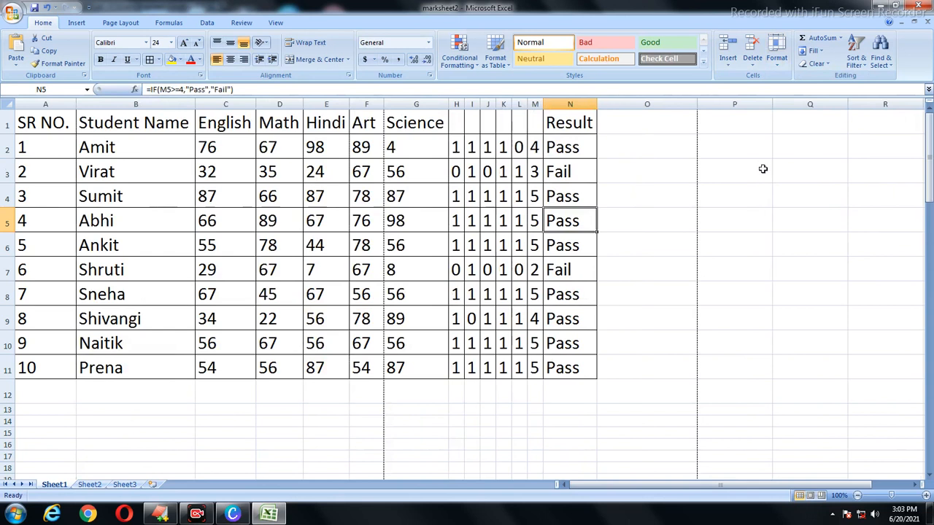
left_click(778, 58)
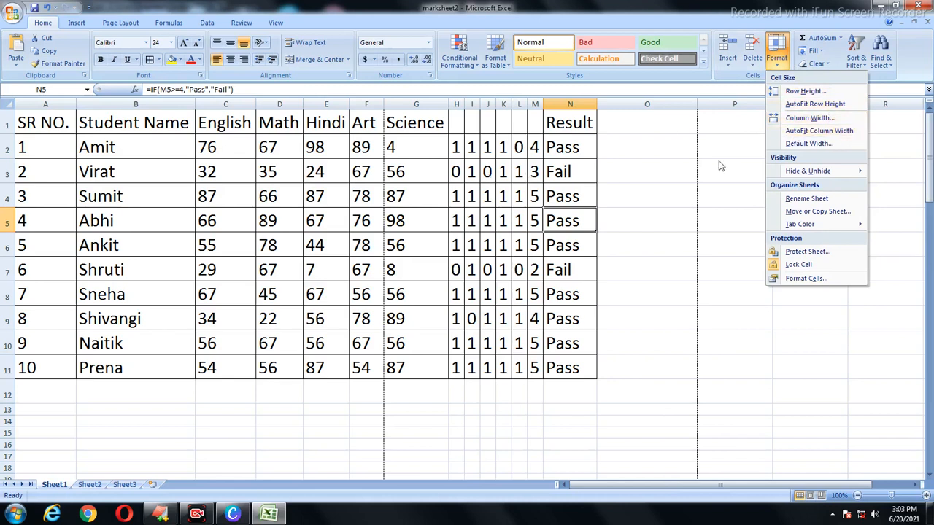
mouse_move(817, 172)
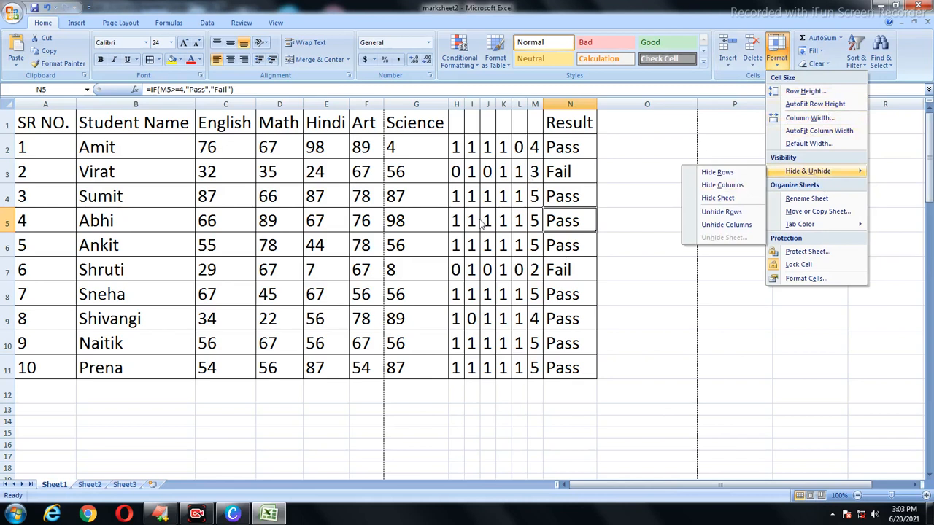
left_click(459, 106)
left_click_drag(457, 106, 536, 106)
left_click(636, 147)
left_click_drag(456, 104, 537, 105)
right_click(502, 108)
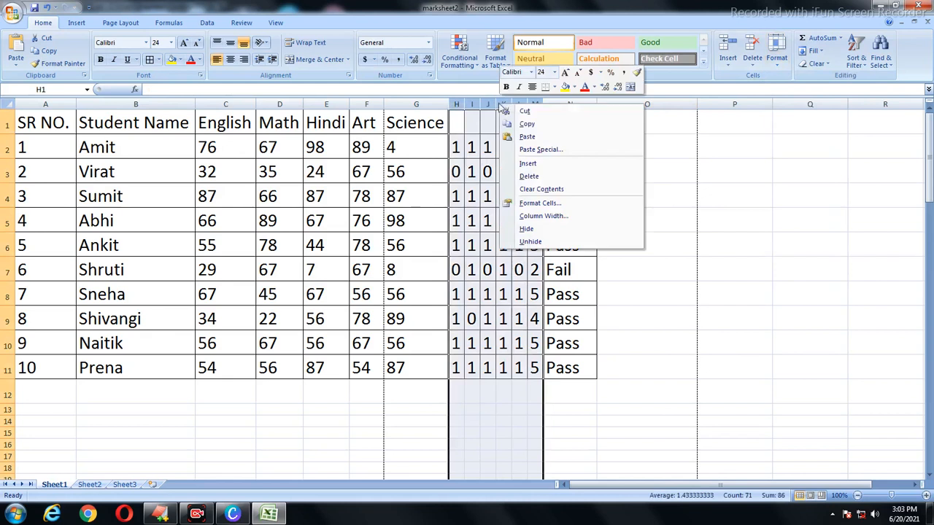
left_click(527, 228)
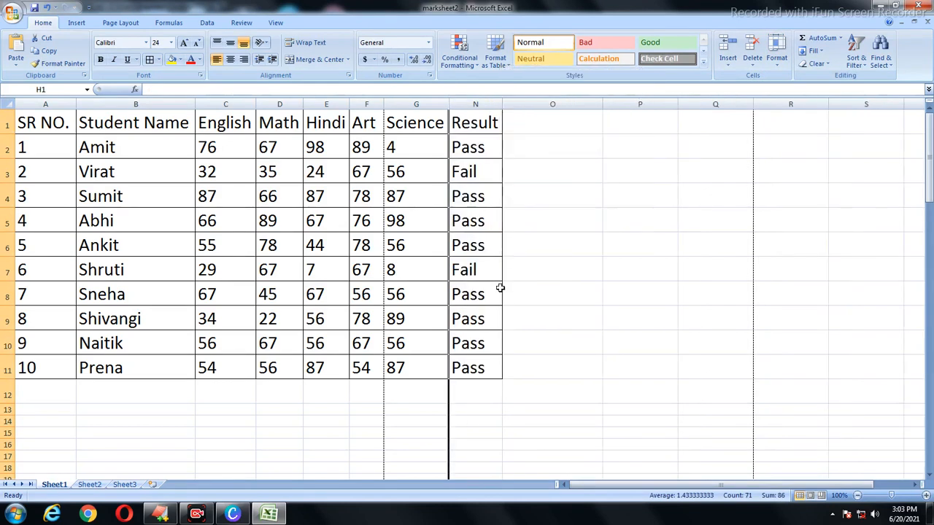
key("ctrl+z")
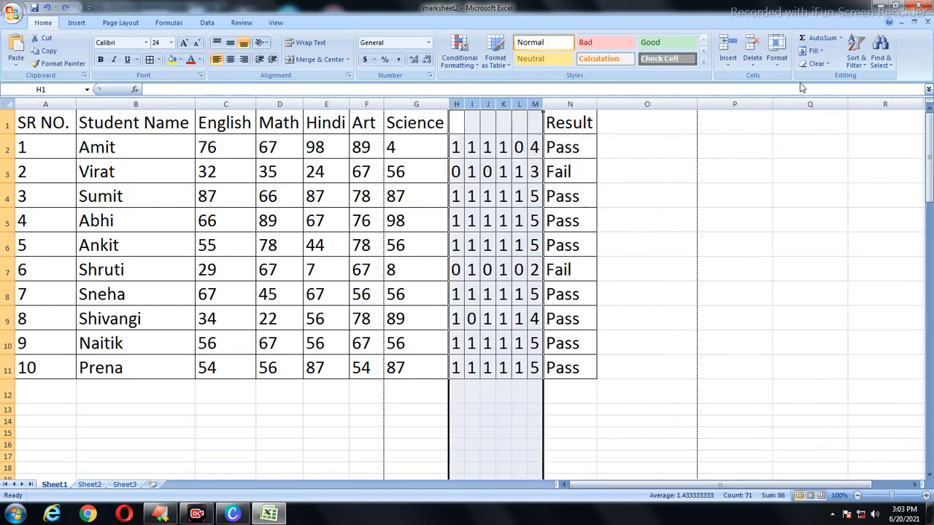
left_click(778, 59)
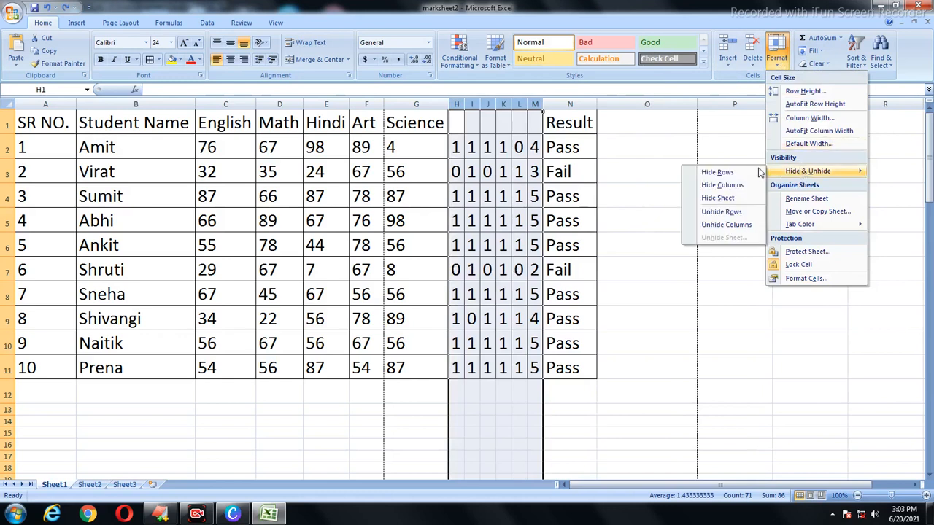
left_click(707, 250)
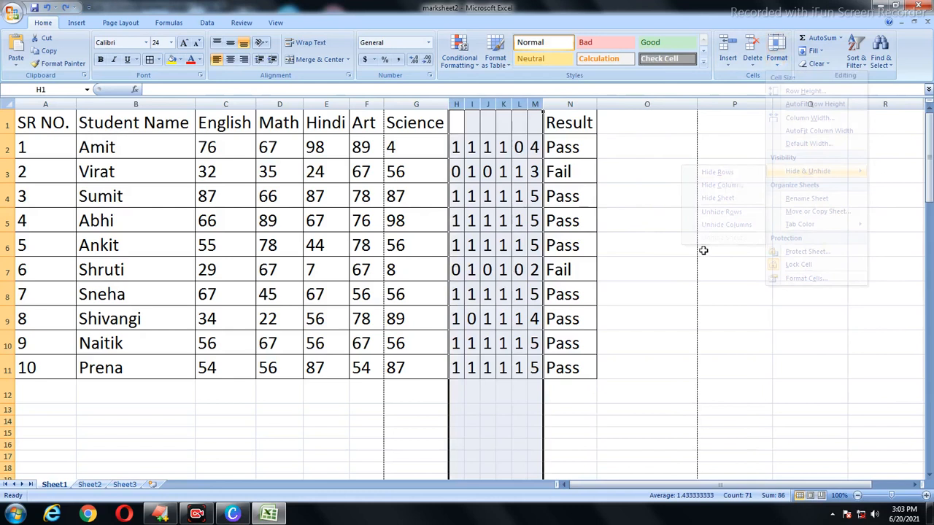
left_click_drag(9, 196, 10, 236)
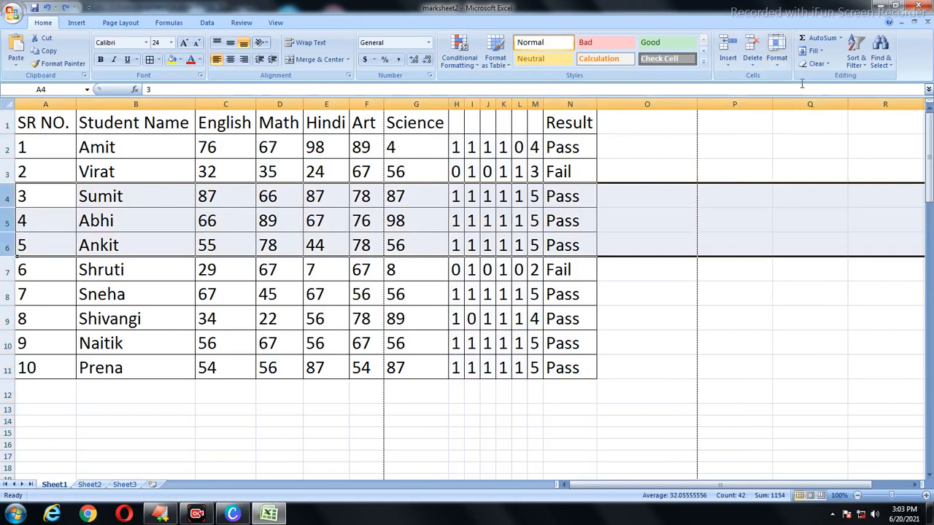
left_click(777, 56)
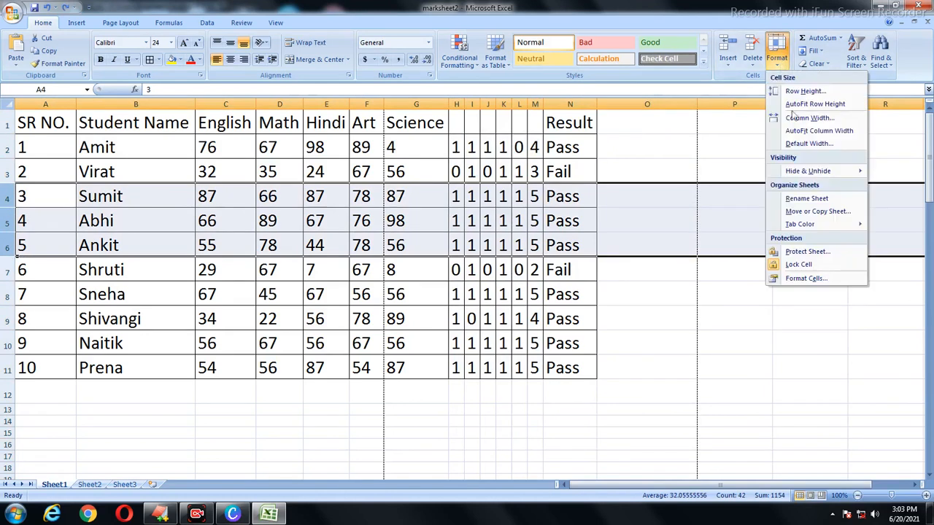
mouse_move(807, 172)
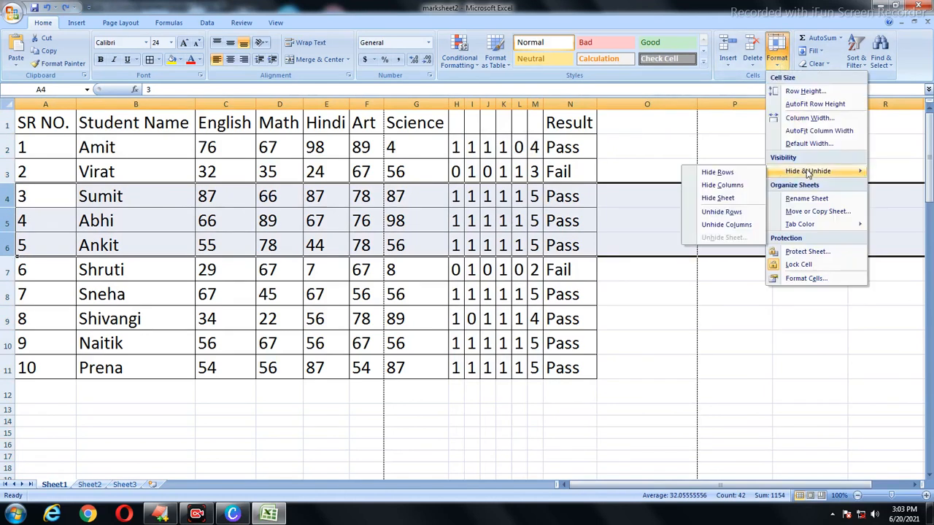
left_click(719, 173)
left_click(89, 295)
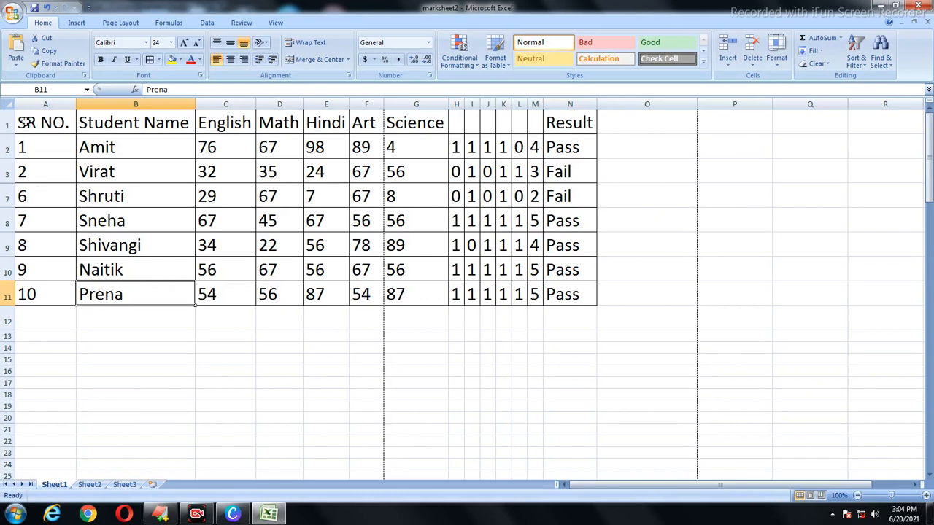
left_click_drag(24, 123, 570, 297)
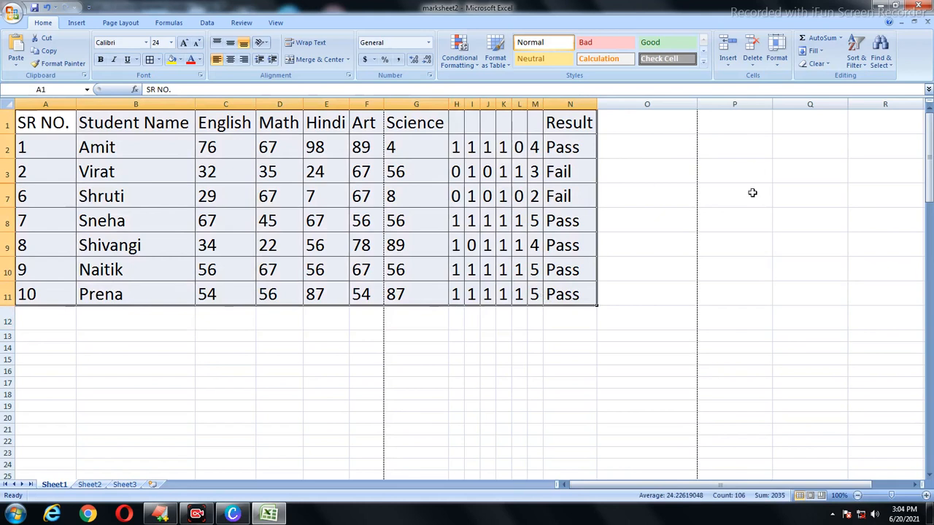
left_click(778, 59)
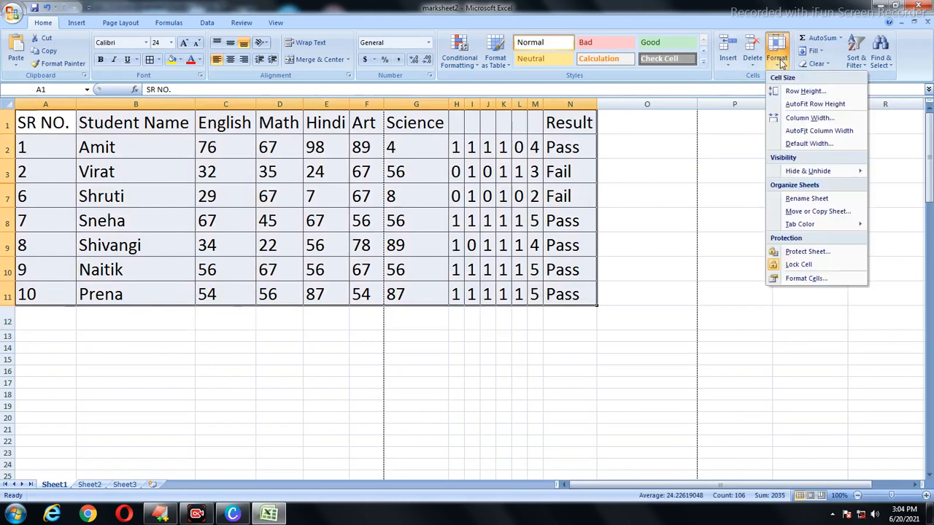
mouse_move(832, 171)
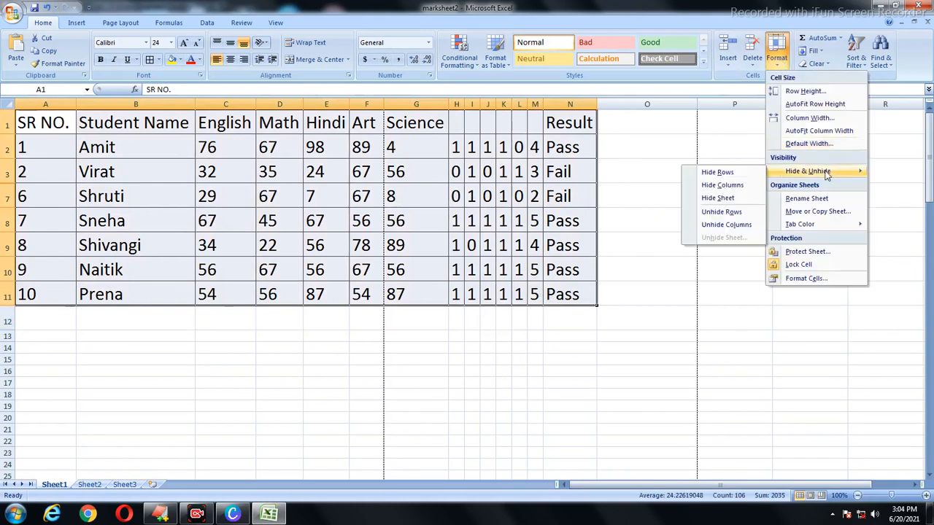
left_click(720, 212)
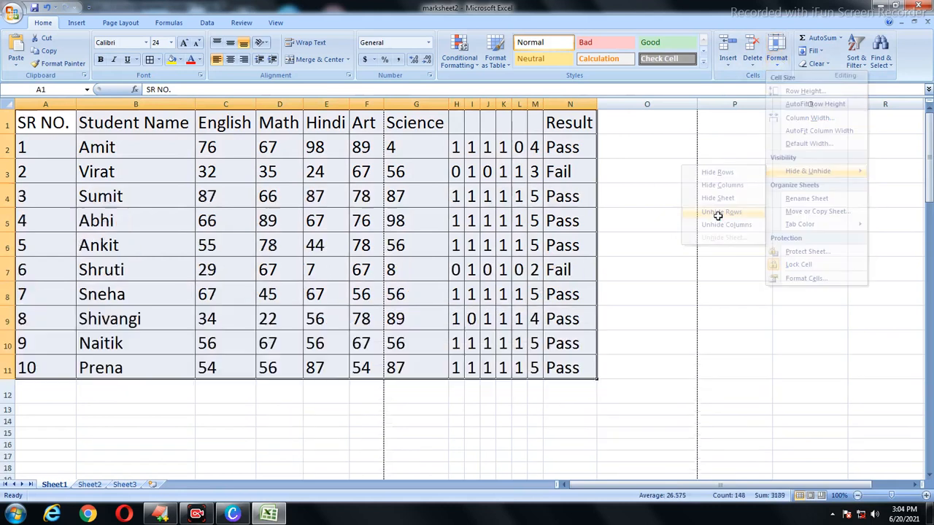
left_click(34, 225)
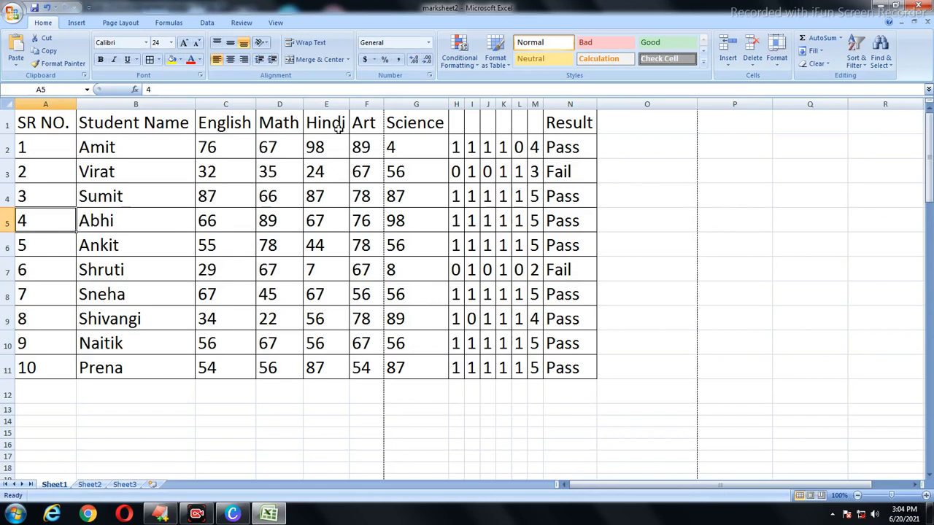
left_click_drag(455, 104, 534, 105)
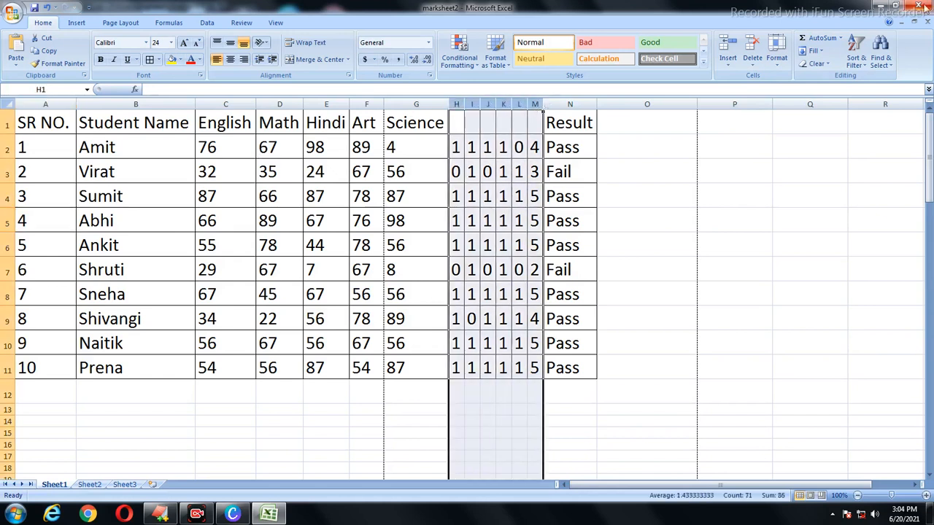
Step: Hide helper columns H–M, undo it, then hide them again from the column right-click menu
left_click(779, 62)
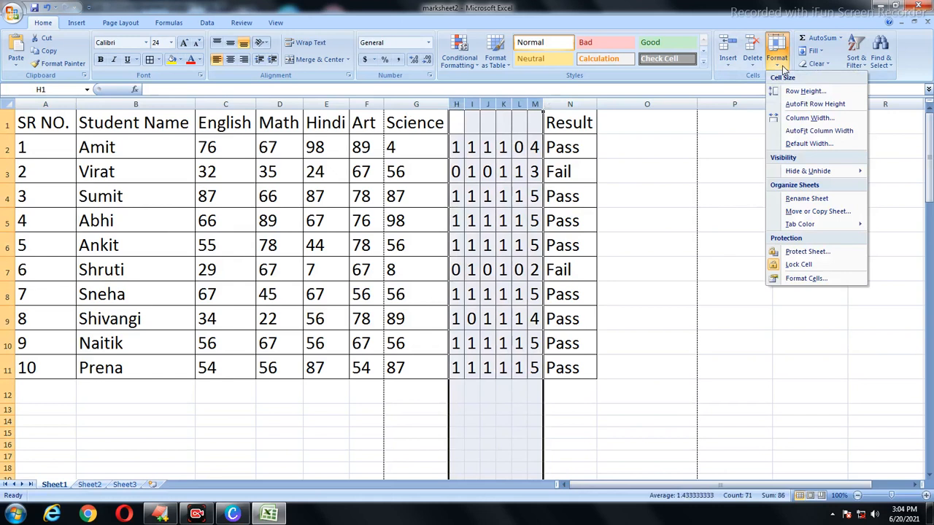
mouse_move(805, 172)
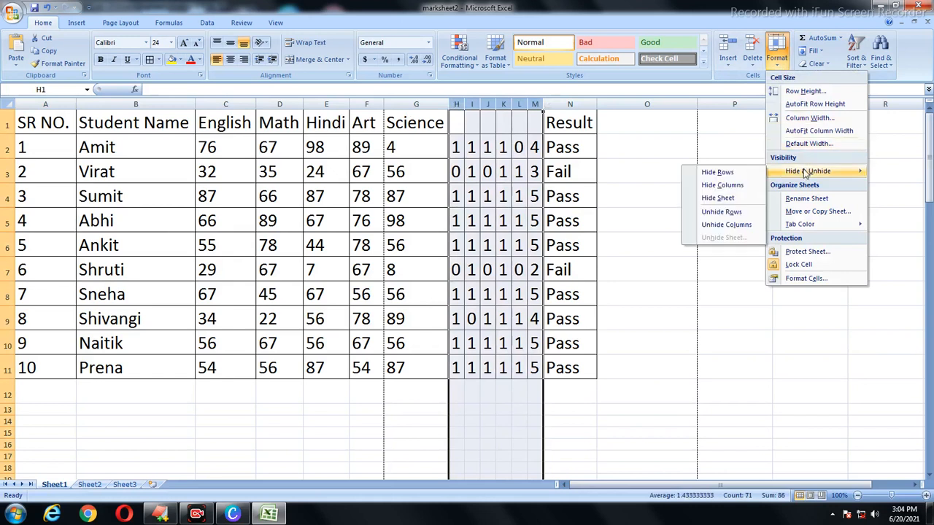
left_click(726, 185)
left_click(315, 176)
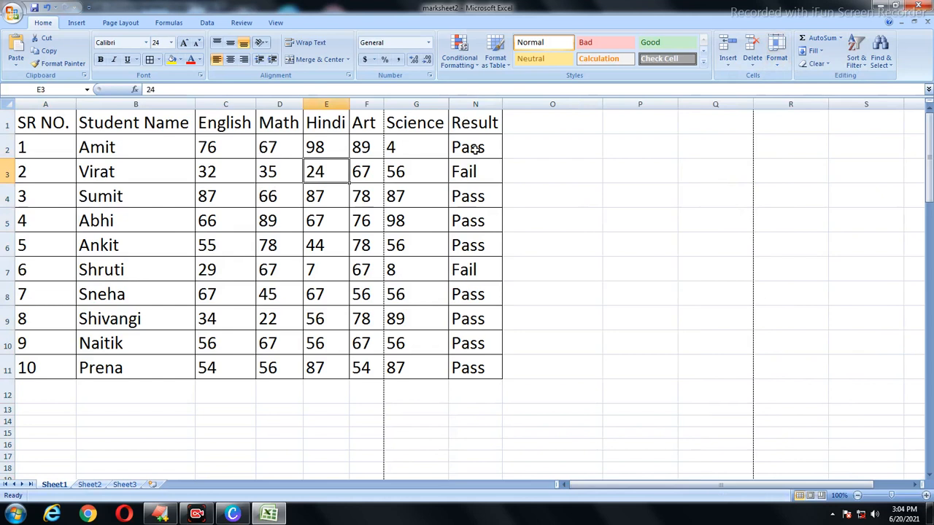
key("ctrl+z")
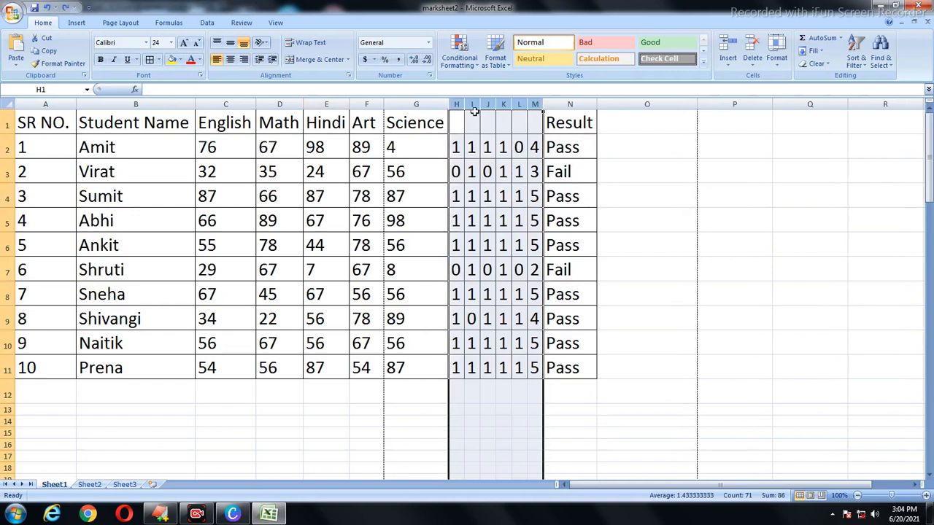
right_click(480, 104)
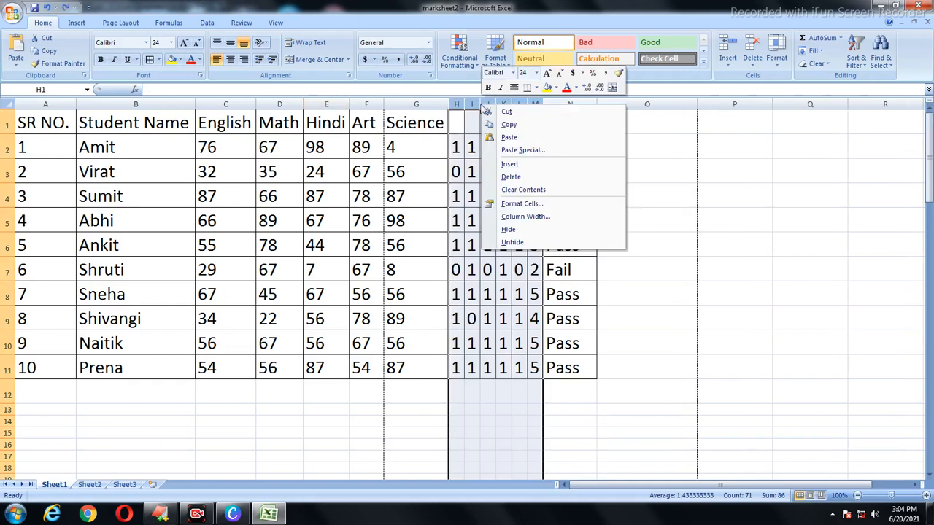
left_click(510, 225)
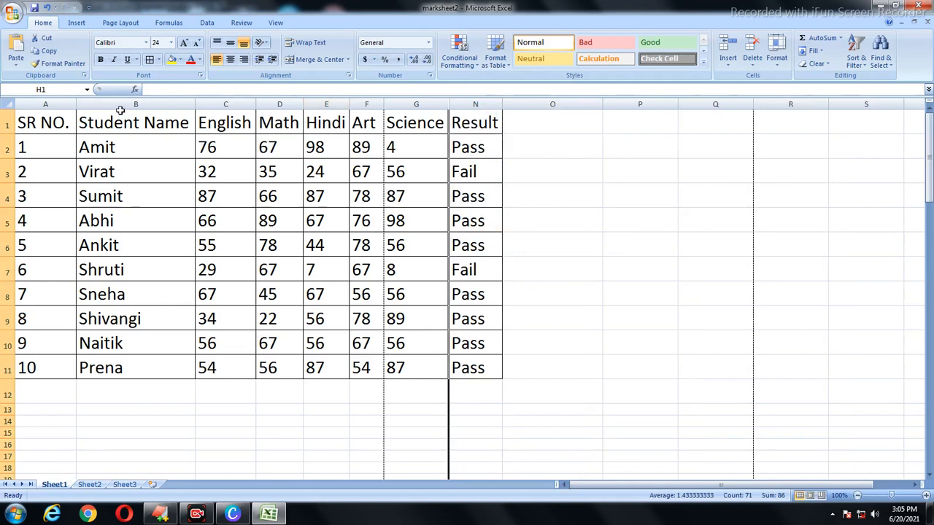
left_click_drag(50, 120, 492, 369)
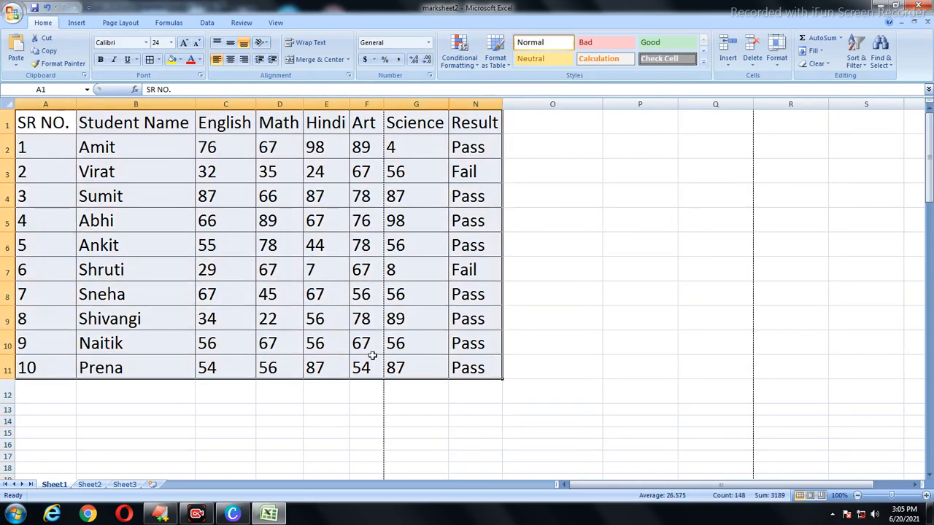
Step: Unhide columns H–M with their 0/1 flags between Science and Result
left_click(778, 60)
mouse_move(839, 178)
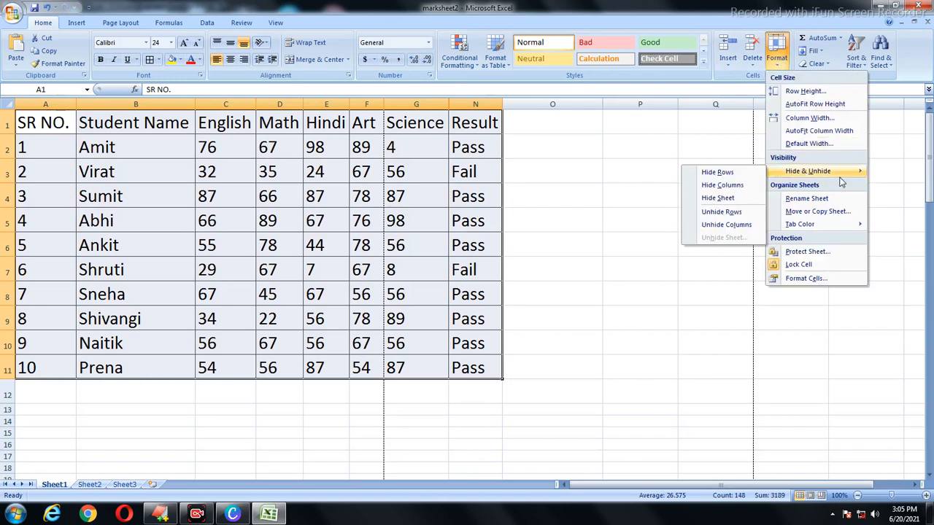
left_click(716, 227)
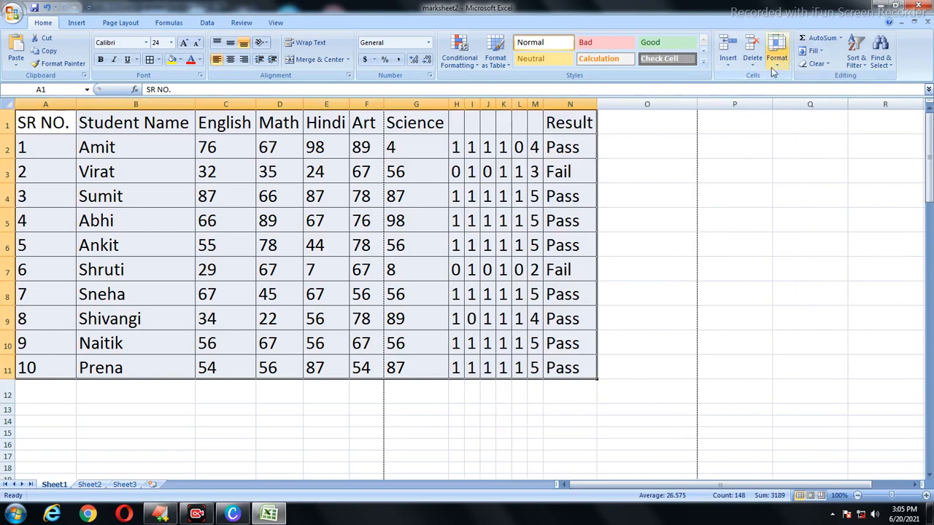
left_click(613, 344)
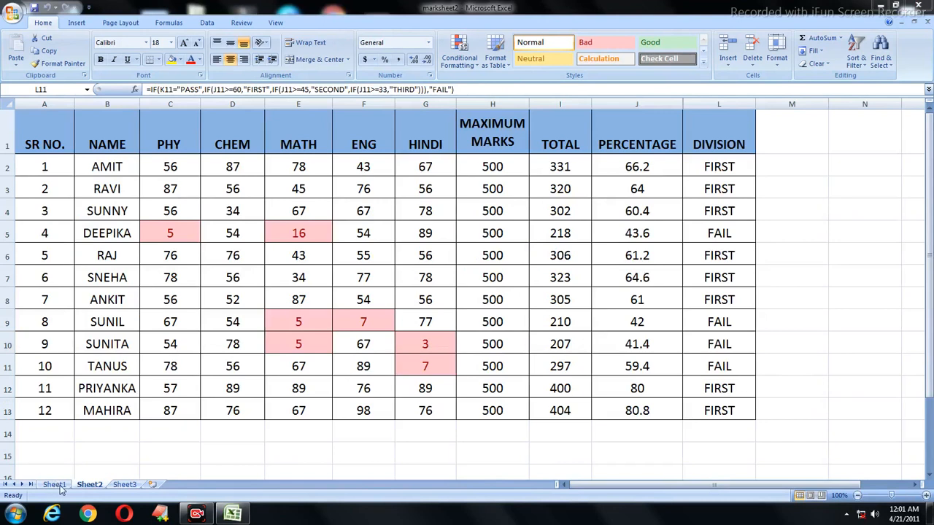
Step: Look through the sheets, add a blank Sheet4 after Sheet3, and return to Sheet1's marksheet
left_click(122, 487)
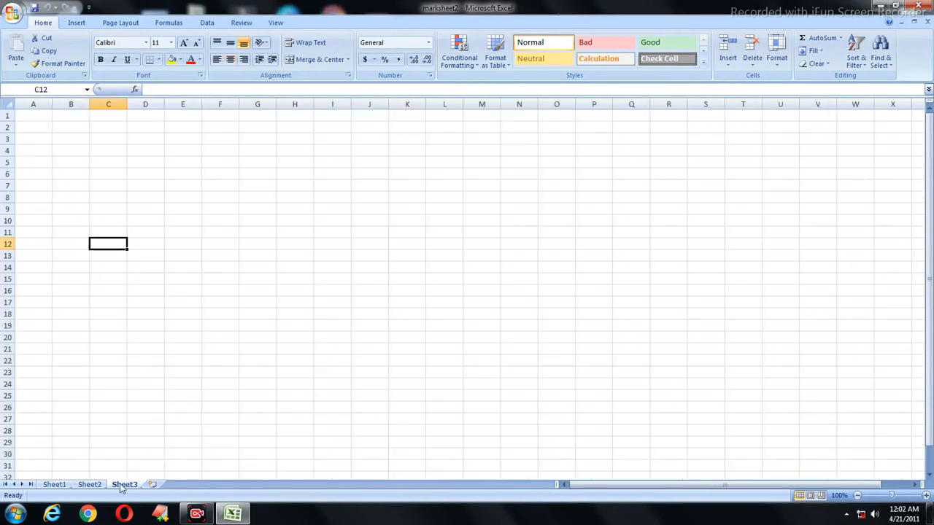
left_click(54, 485)
left_click(89, 485)
left_click(124, 486)
left_click(154, 485)
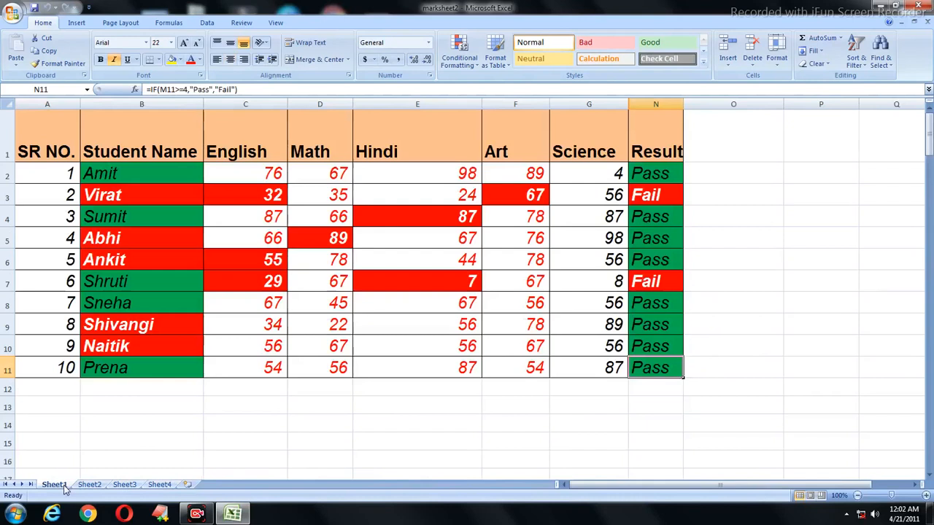
left_click(55, 485)
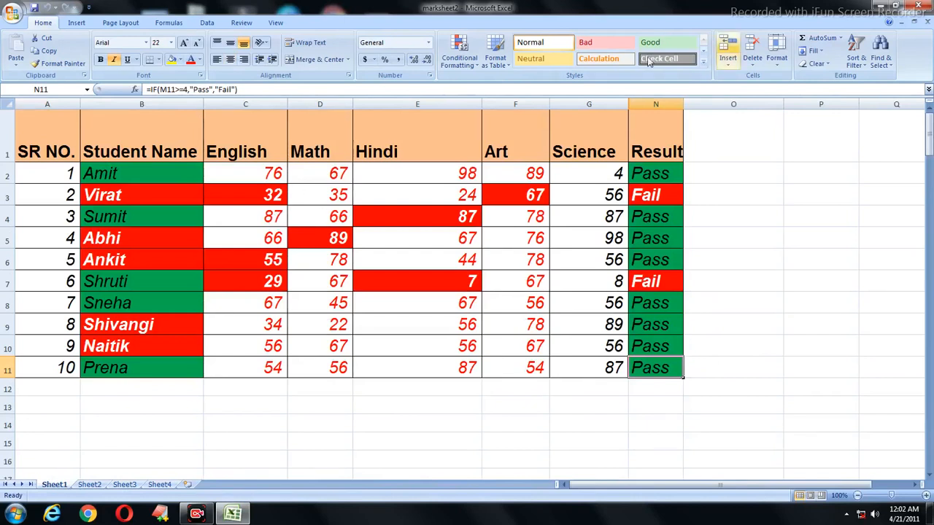
left_click(777, 66)
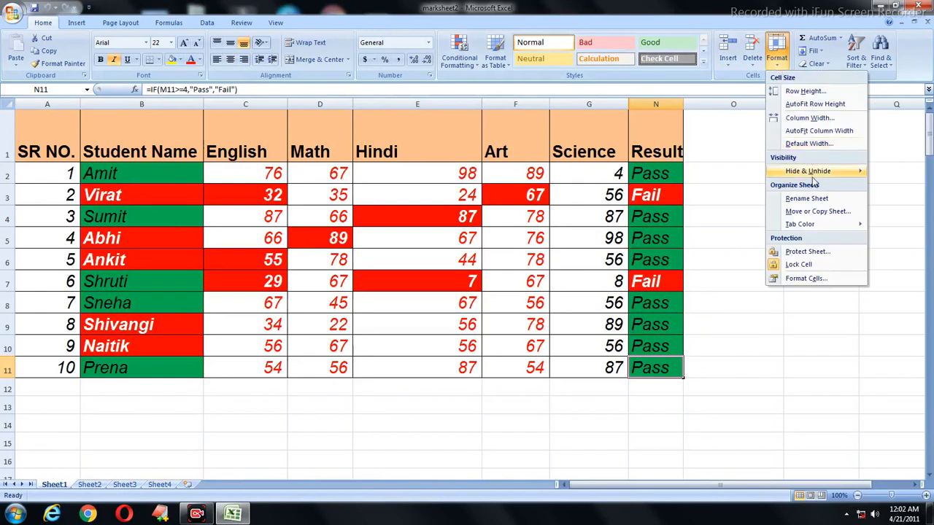
Step: Hide Sheet1 and Sheet2 from the workbook
mouse_move(816, 179)
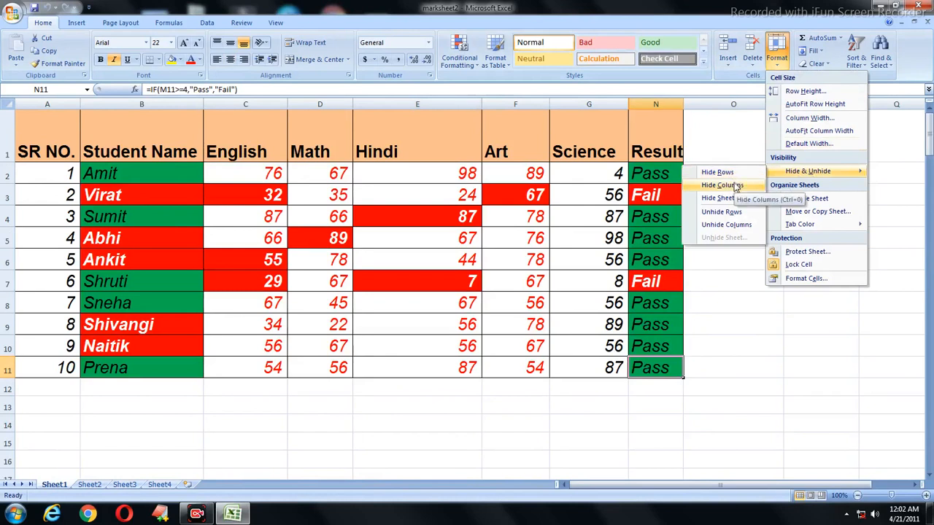
left_click(723, 199)
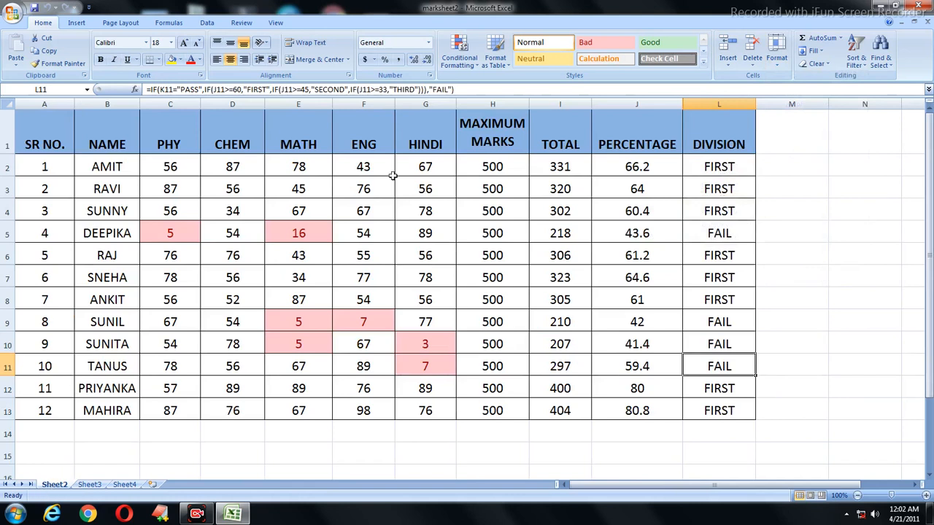
left_click(777, 57)
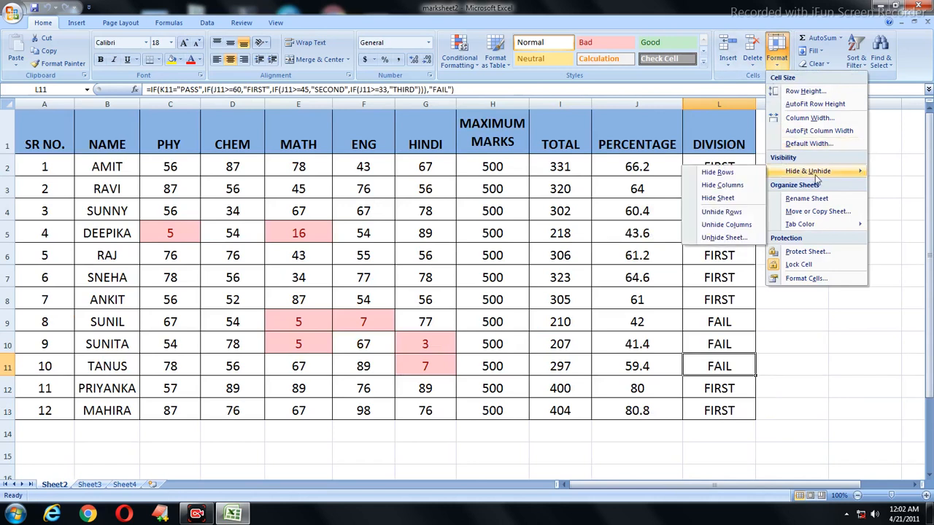
left_click(718, 198)
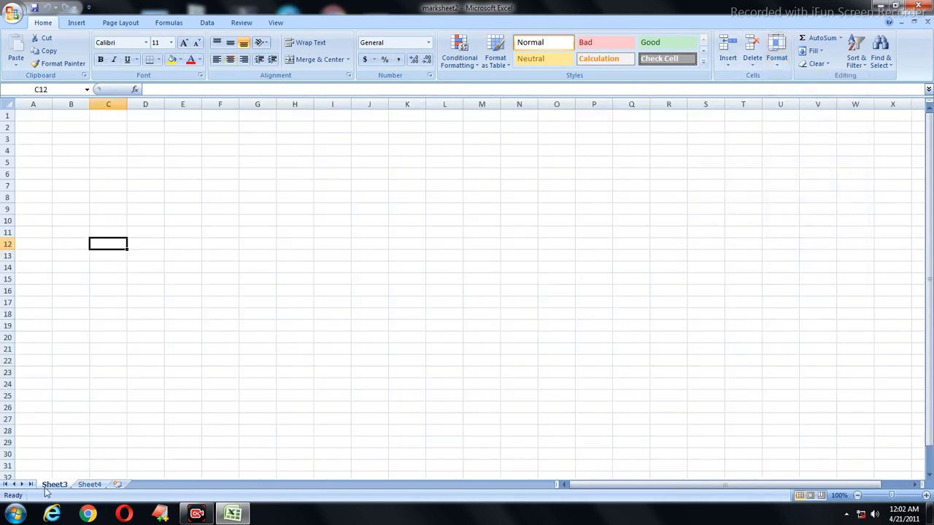
Step: On Sheet4, type scratch text into several cells such as C25, I9, F6 and D6
left_click(90, 485)
left_click(54, 484)
left_click(89, 484)
left_click(122, 395)
type("bbnkjhklghn")
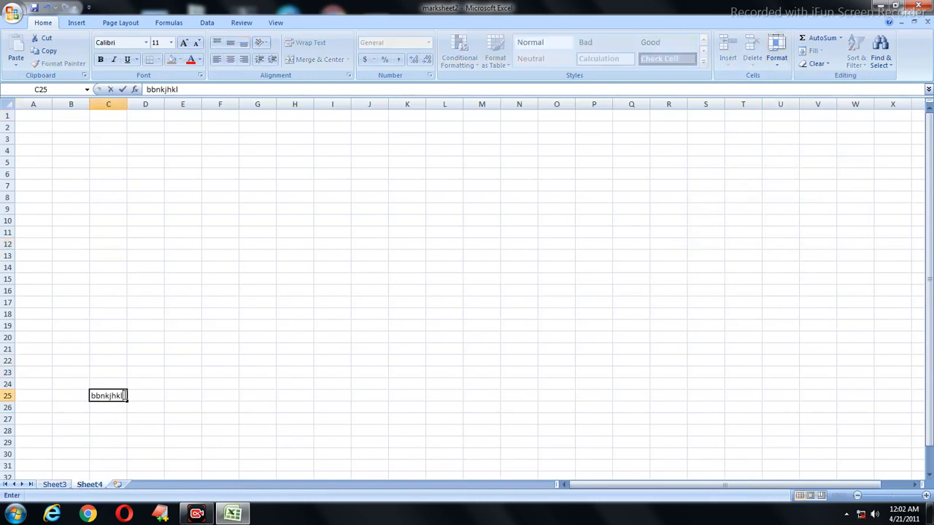
left_click(330, 208)
type("hgjhkjhk")
left_click(205, 177)
type("kl")
left_click(158, 172)
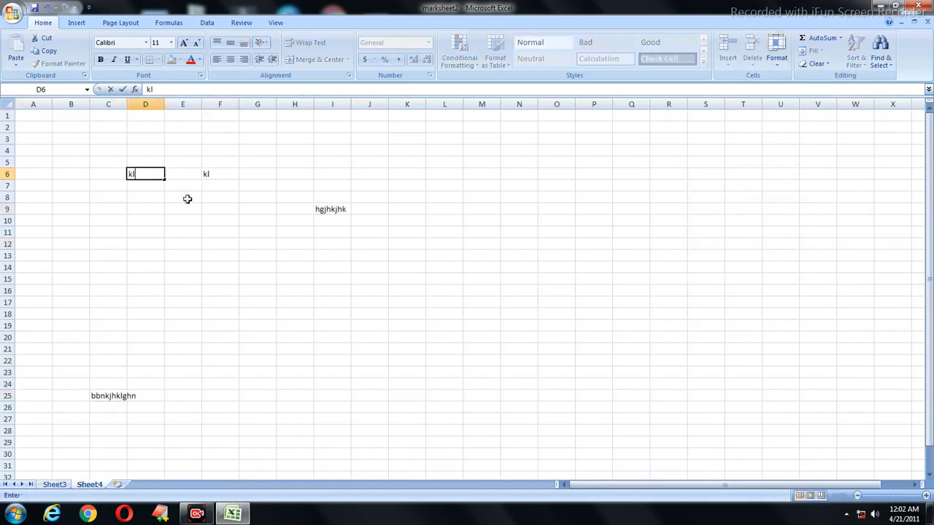
type("klk")
left_click_drag(228, 245, 256, 249)
type("j")
left_click(668, 162)
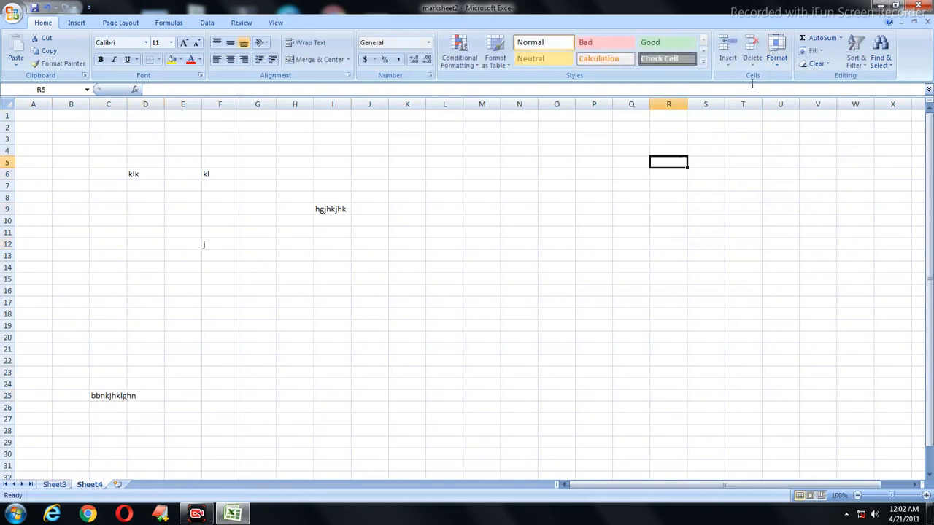
Step: Hide Sheet4, leaving the empty Sheet3 as the only visible sheet
left_click(776, 52)
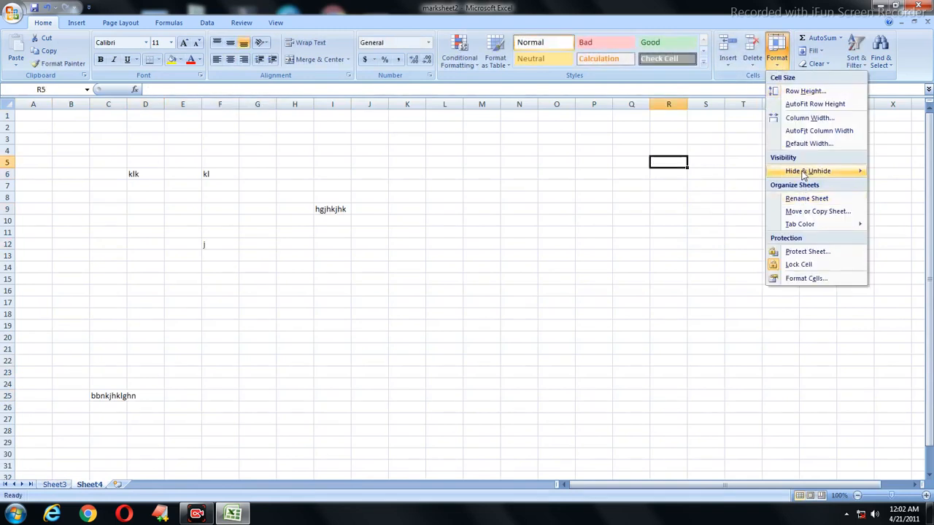
mouse_move(801, 171)
left_click(718, 197)
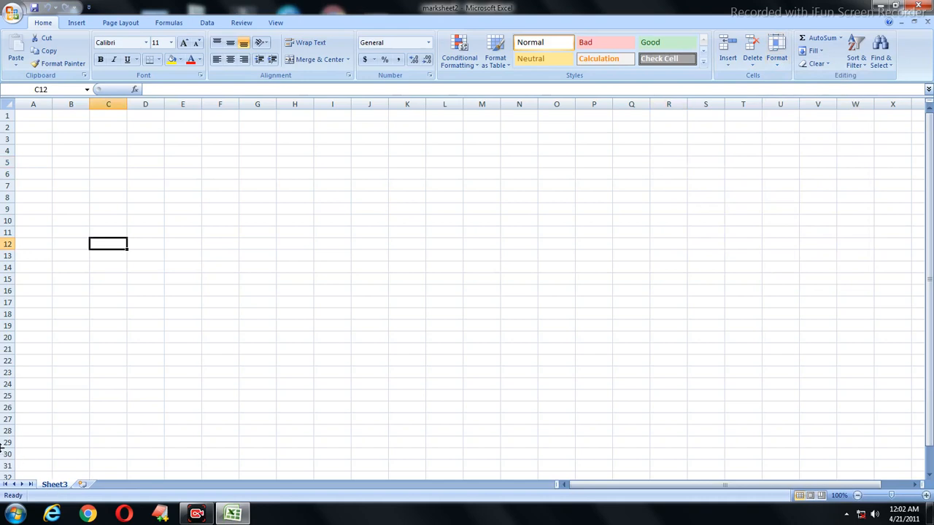
left_click(776, 58)
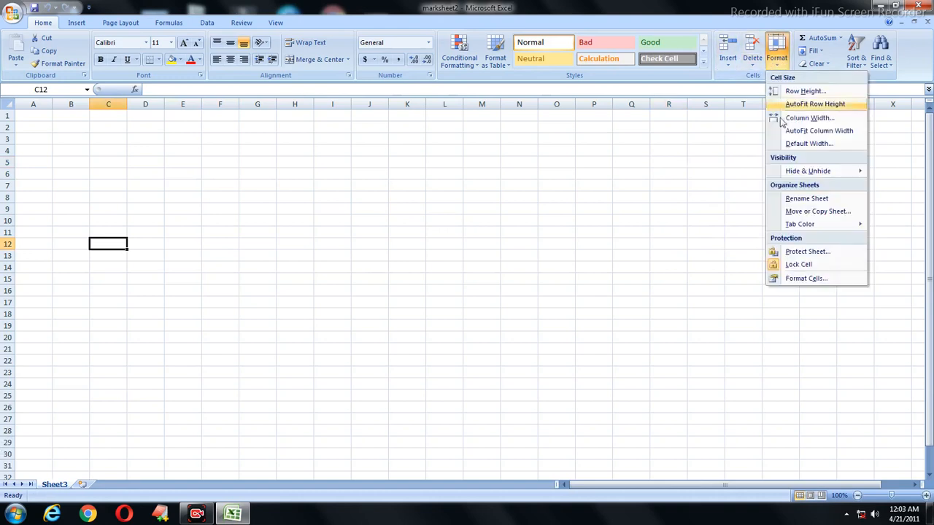
mouse_move(778, 169)
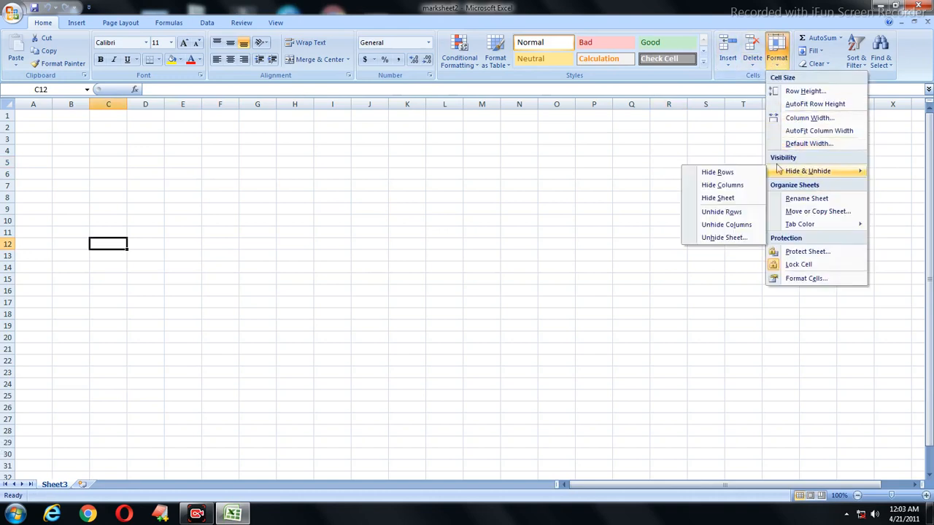
left_click(719, 199)
left_click_drag(557, 224, 326, 151)
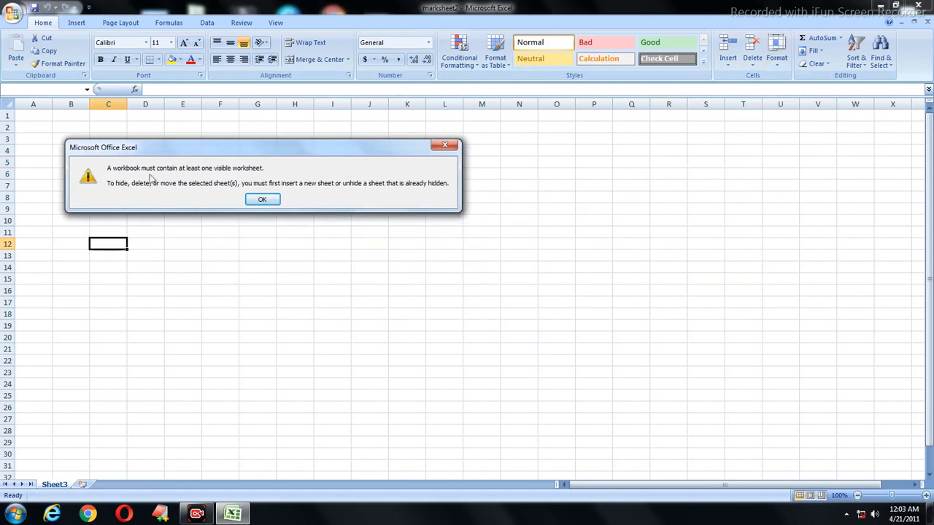
left_click(262, 200)
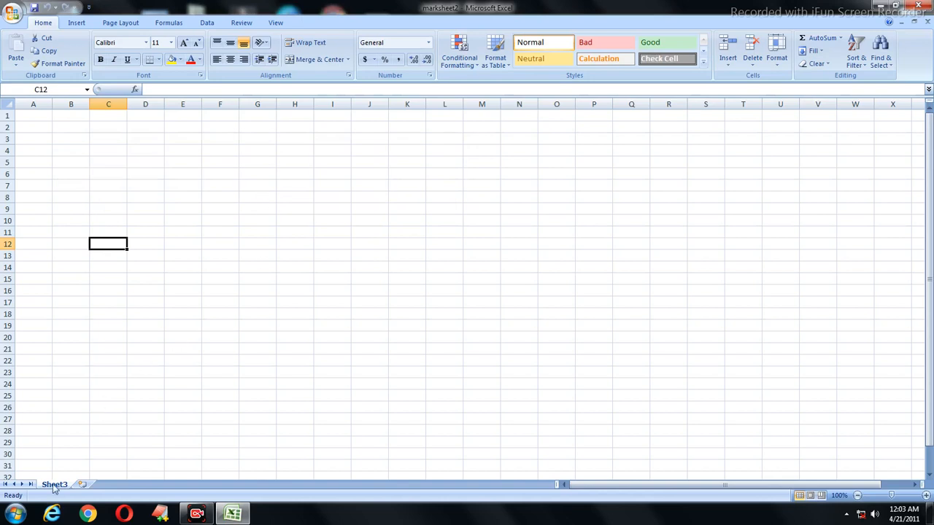
Step: Insert a new blank Sheet5 and hide Sheet3
left_click(728, 65)
left_click(753, 118)
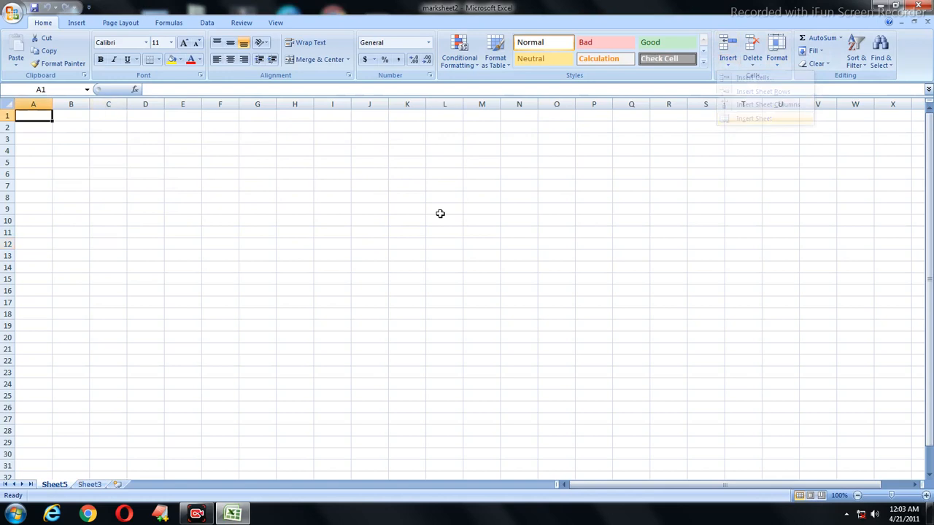
left_click(90, 486)
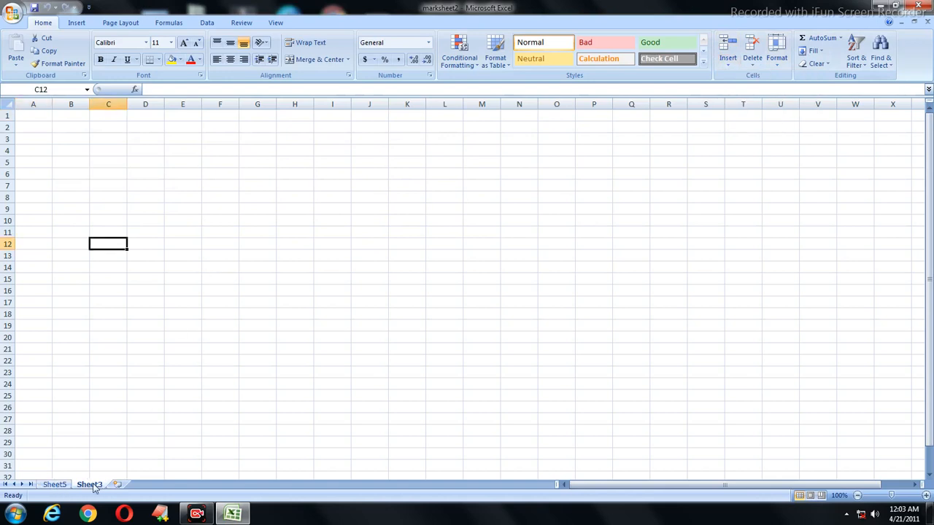
left_click(777, 63)
mouse_move(802, 172)
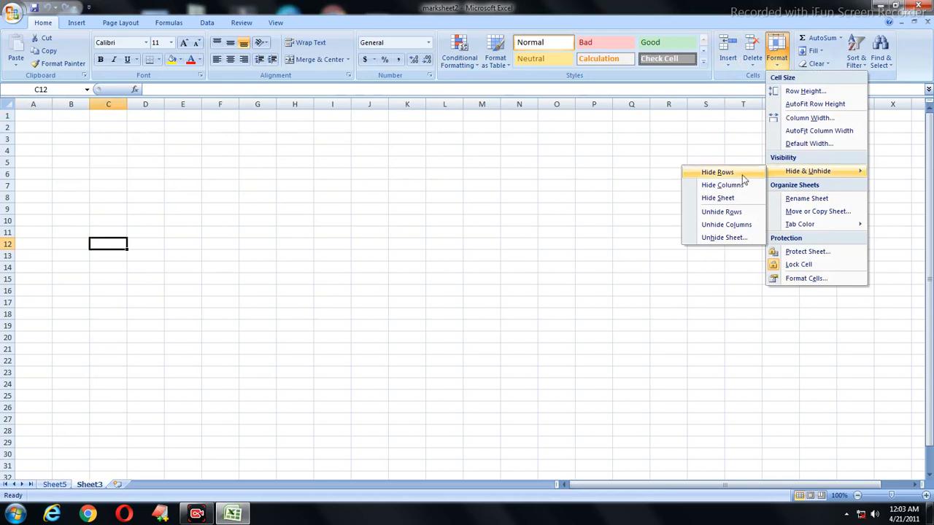
left_click(729, 198)
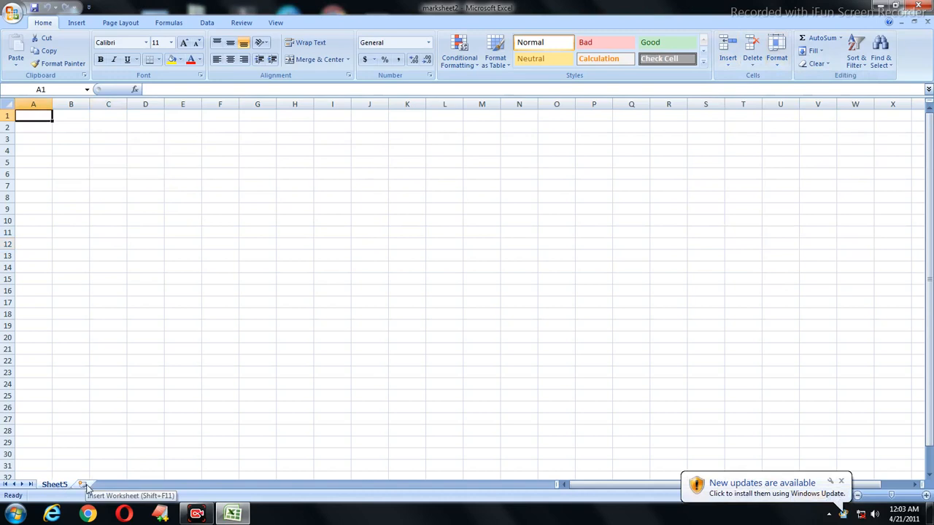
Step: Add another blank Sheet6 and bring up the list of hidden sheets Sheet1–Sheet4
left_click(83, 485)
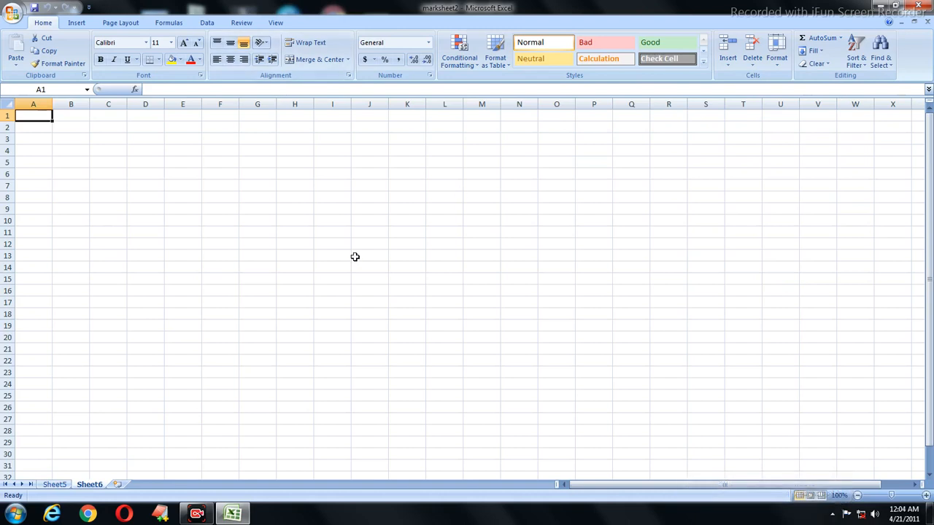
left_click(779, 69)
mouse_move(792, 173)
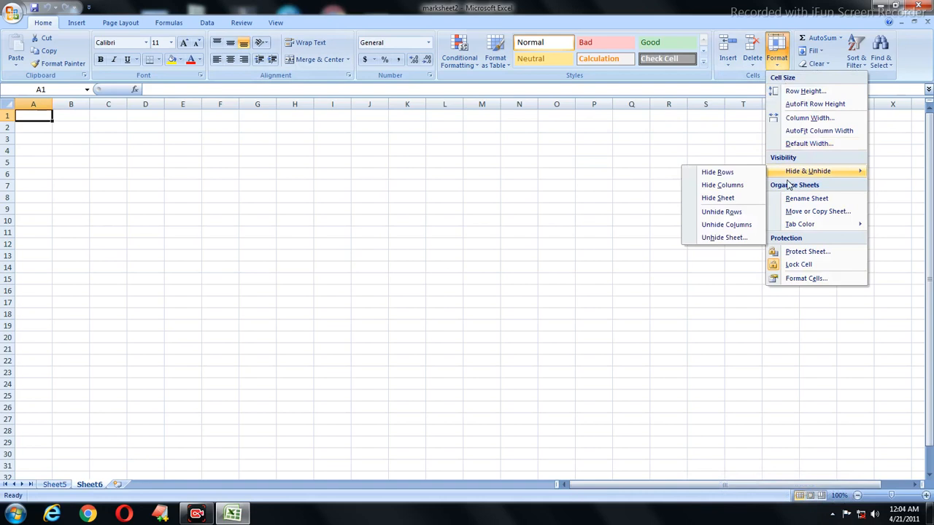
left_click(723, 244)
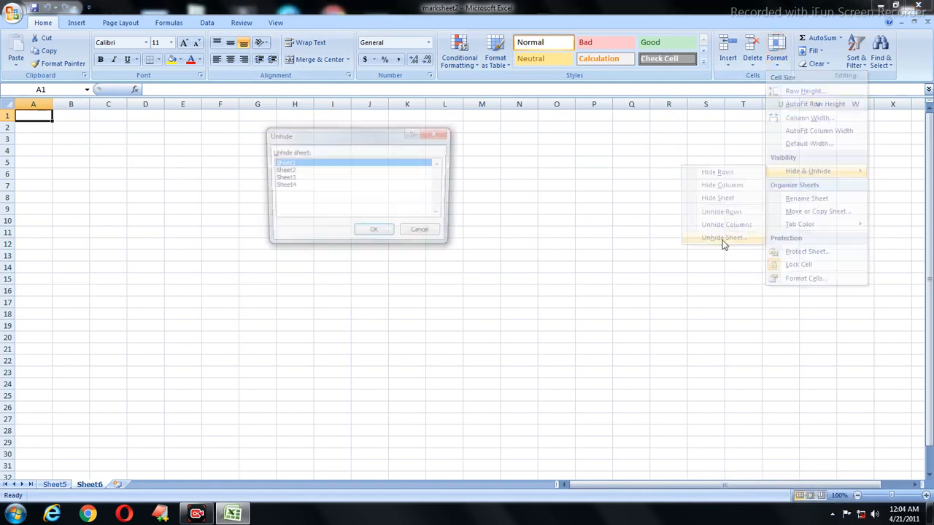
Step: Unhide Sheet2 from the hidden sheets list
left_click(282, 170)
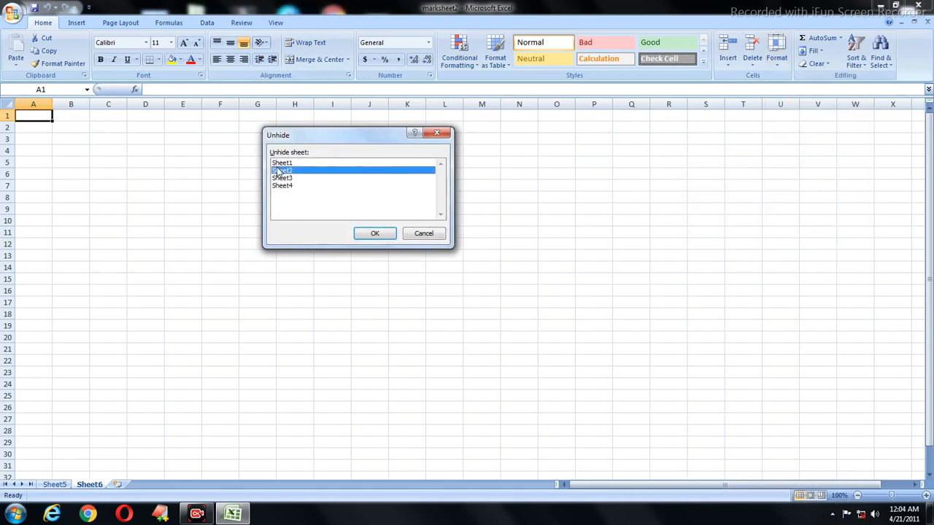
left_click(310, 186)
left_click(286, 171)
left_click(362, 234)
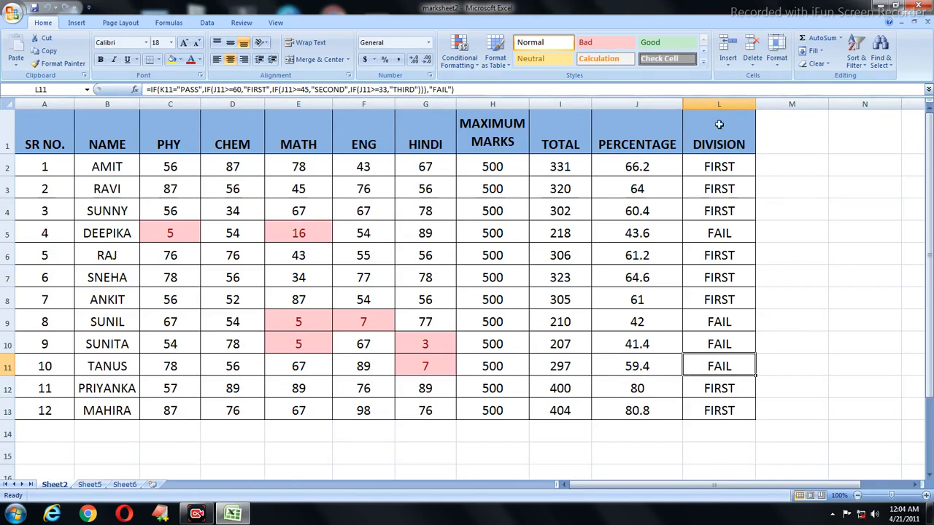
Step: Rename Sheet2 to 'marksheet' via Format > Rename Sheet
left_click(786, 66)
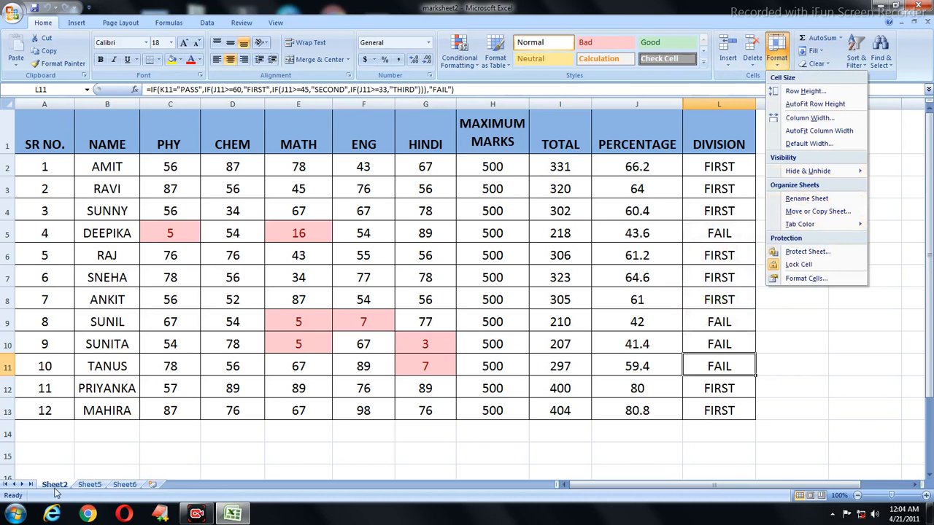
left_click(816, 199)
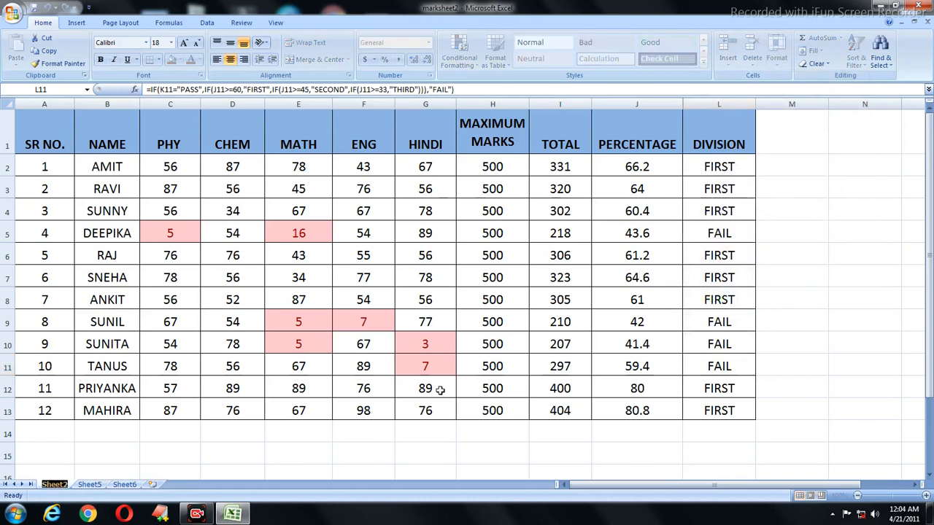
key("BackSpace")
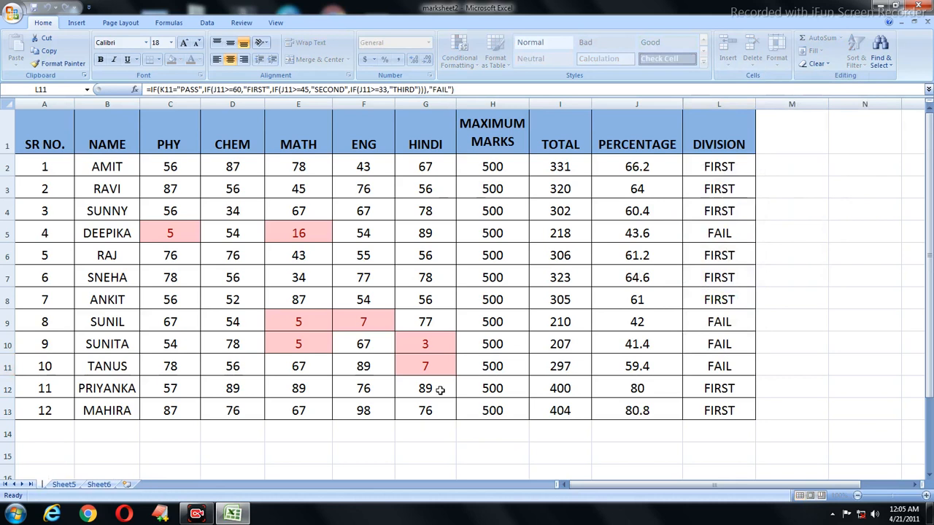
type("marksheet")
left_click(344, 366)
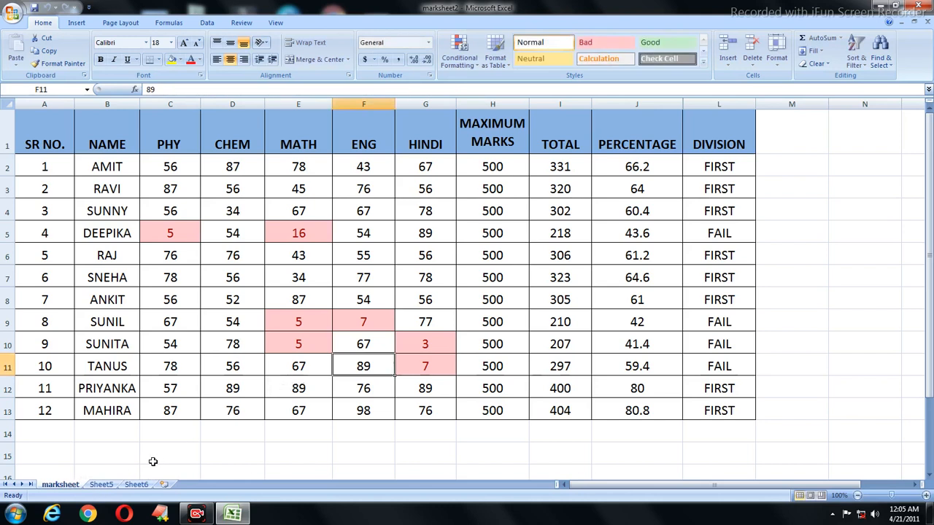
Step: Rename Sheet5 to 'vk and sons'
left_click(100, 486)
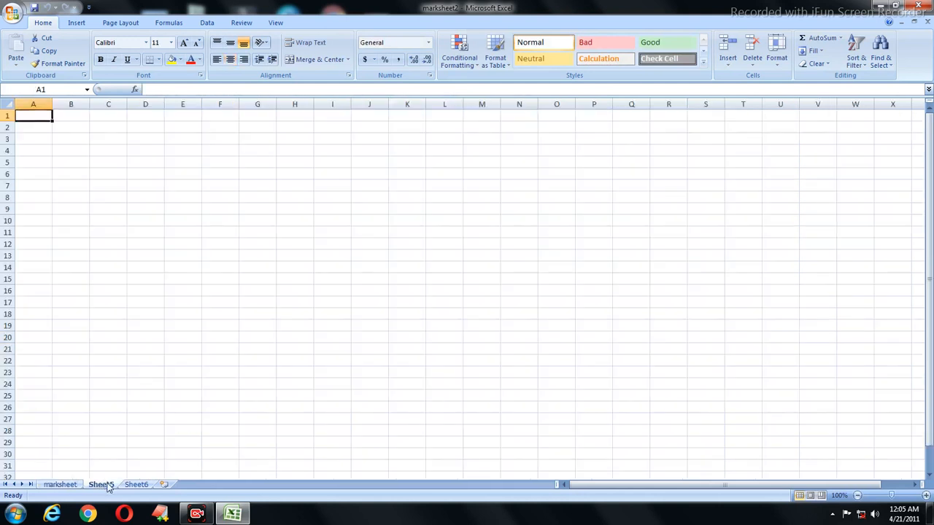
double_click(102, 485)
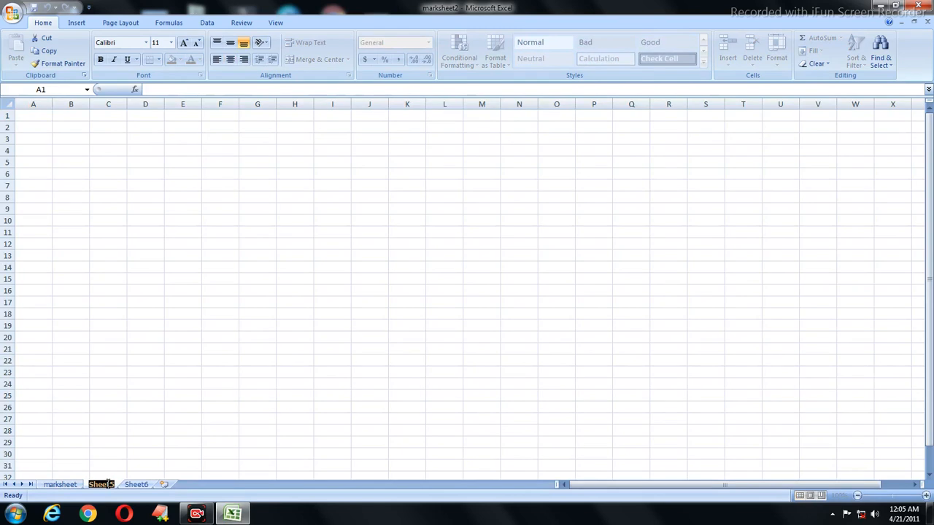
type("vk")
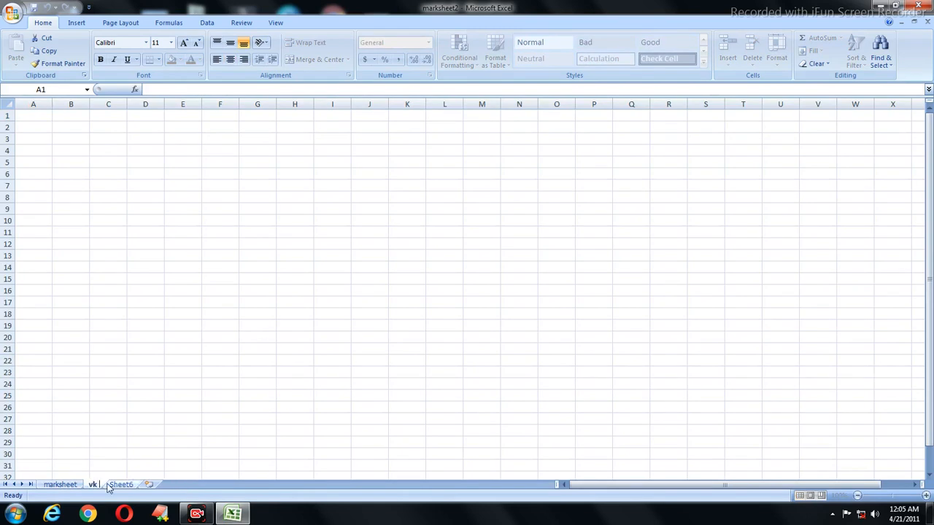
type(" and sons")
key("Return")
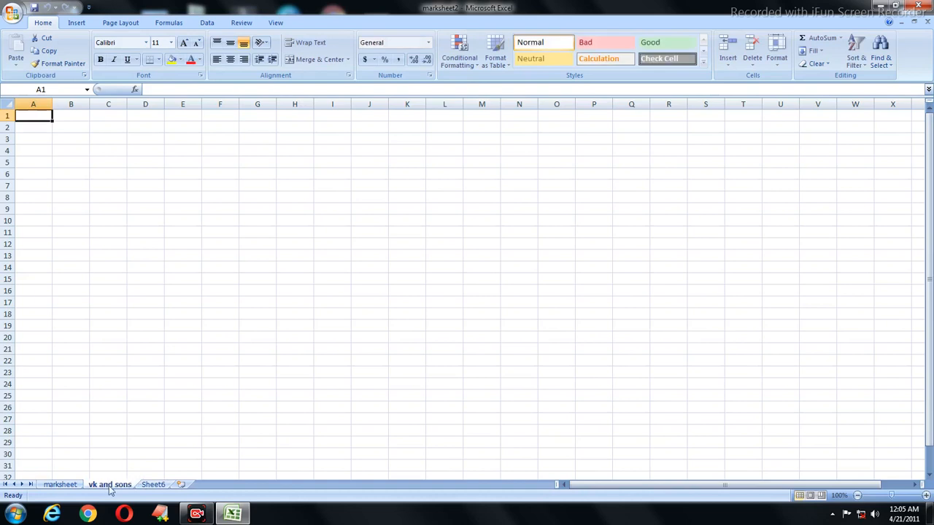
Step: Rename Sheet6 to 'account' using Format > Rename Sheet
left_click(71, 487)
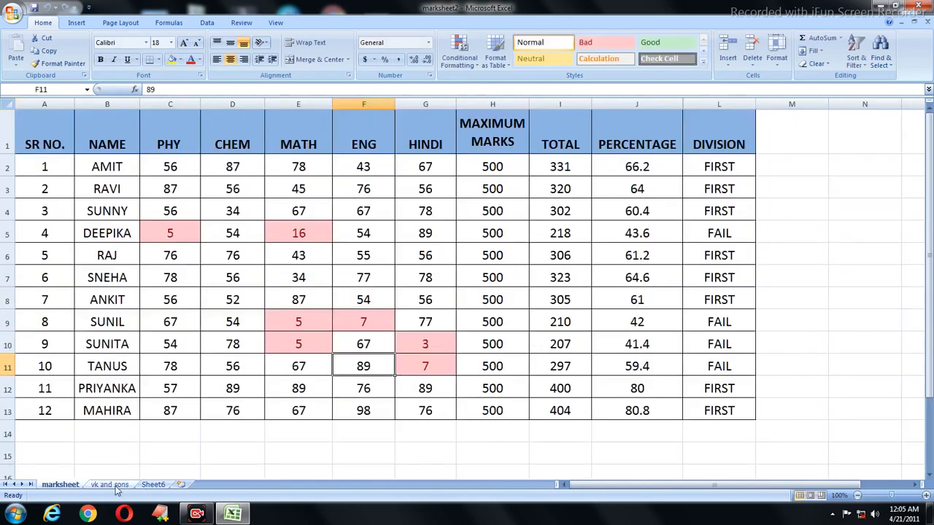
left_click(110, 485)
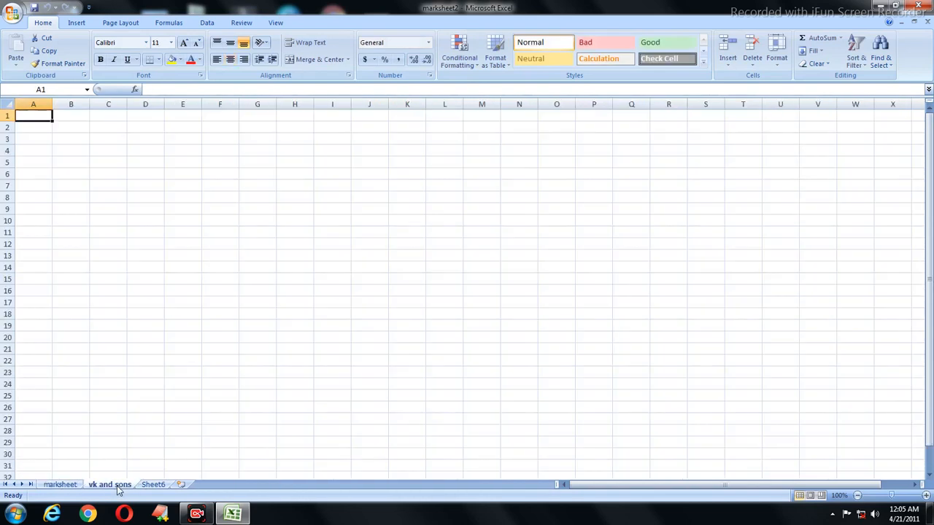
double_click(153, 484)
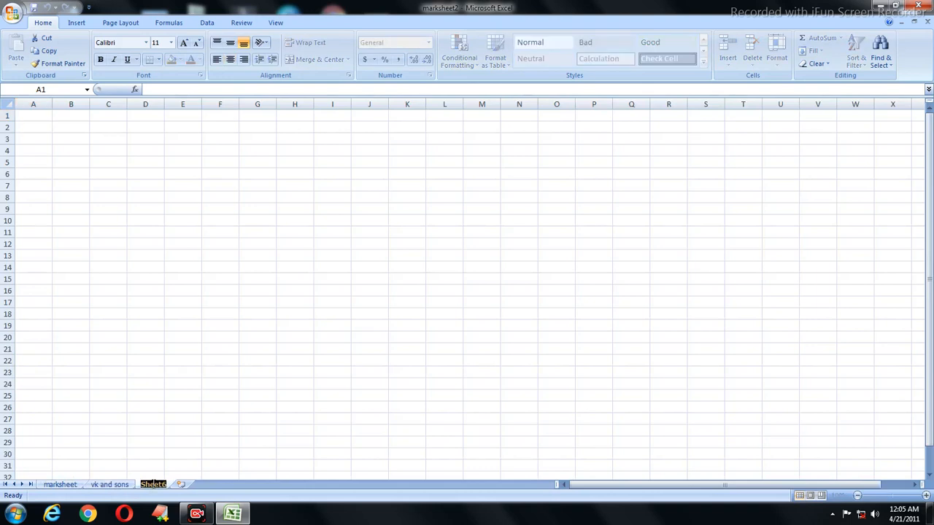
left_click(225, 444)
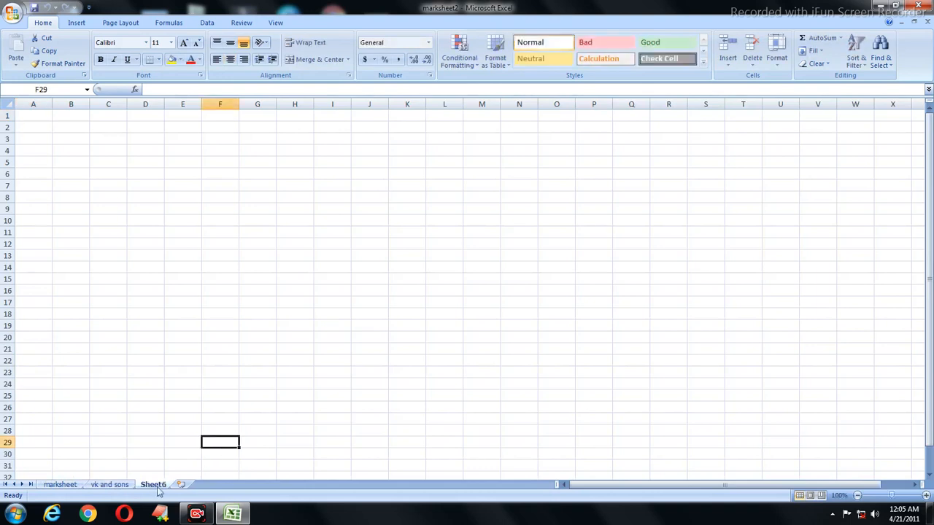
left_click(781, 61)
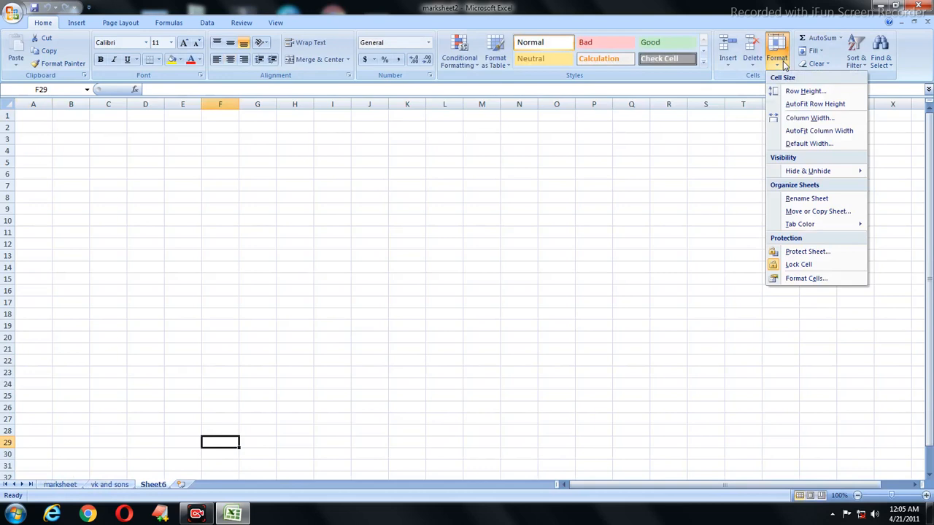
left_click(807, 199)
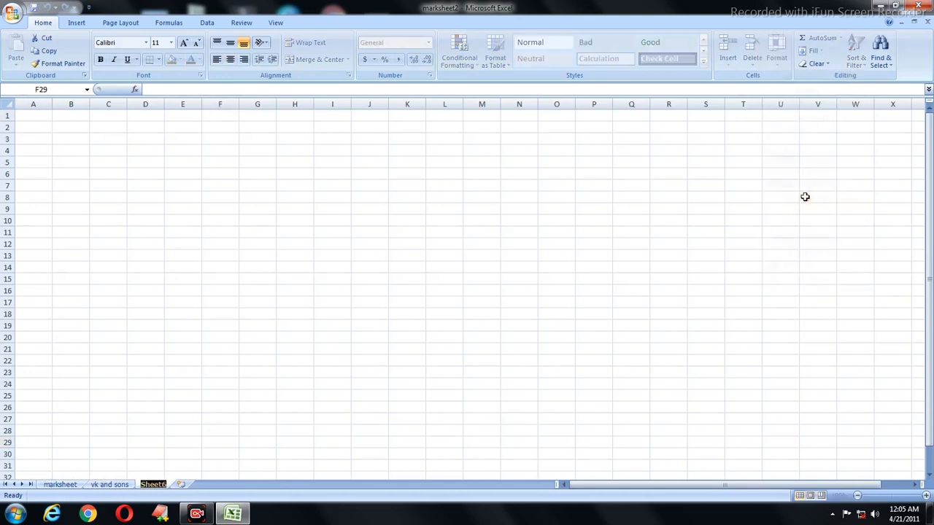
type("account")
key("Return")
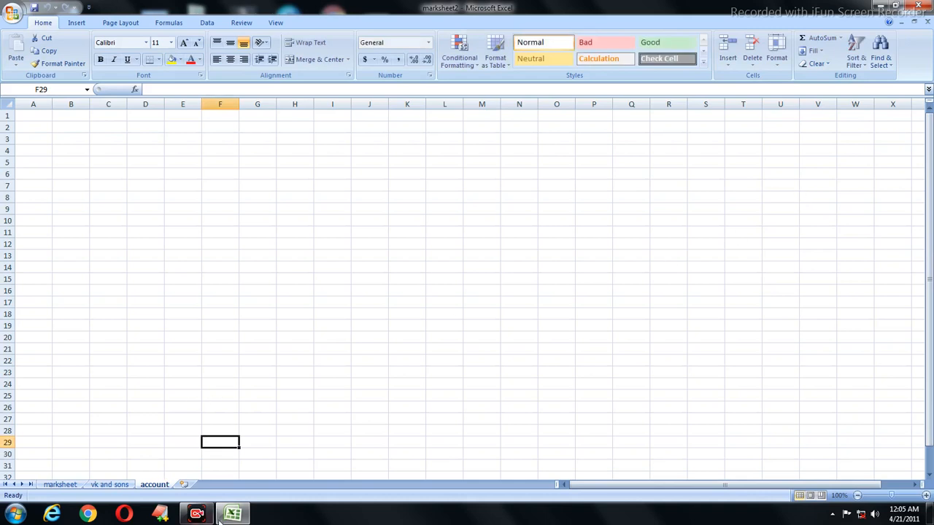
Step: Insert three blank worksheets, Sheet7, Sheet8 and Sheet9, after account and return to Sheet7
left_click(184, 485)
left_click(219, 486)
left_click(253, 486)
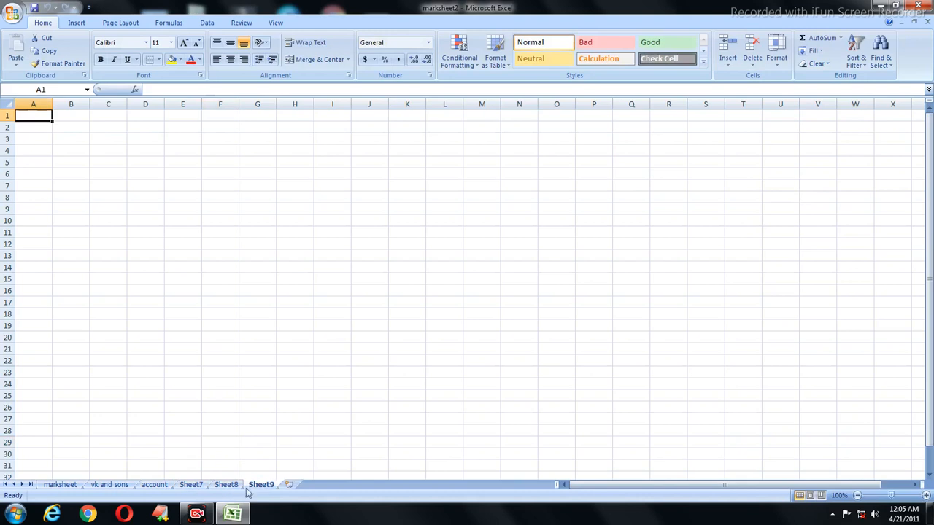
left_click(108, 485)
left_click(69, 486)
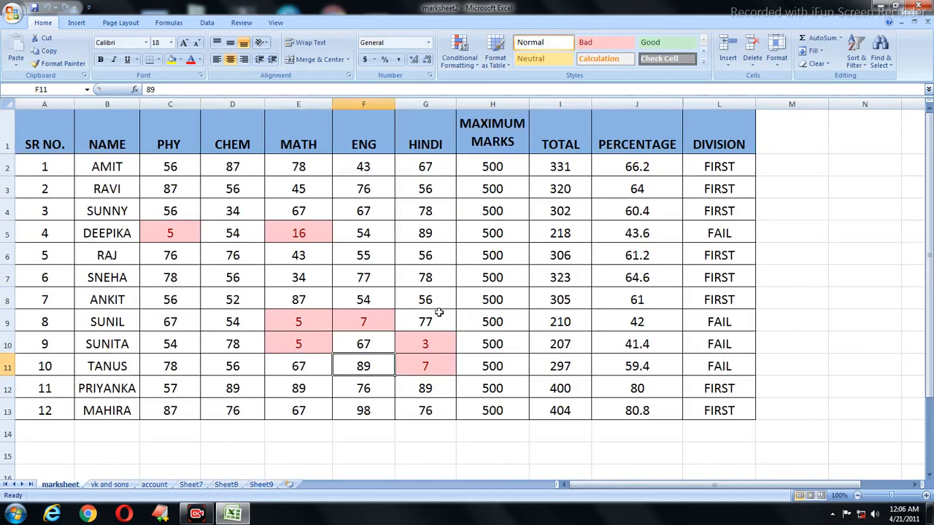
left_click(191, 485)
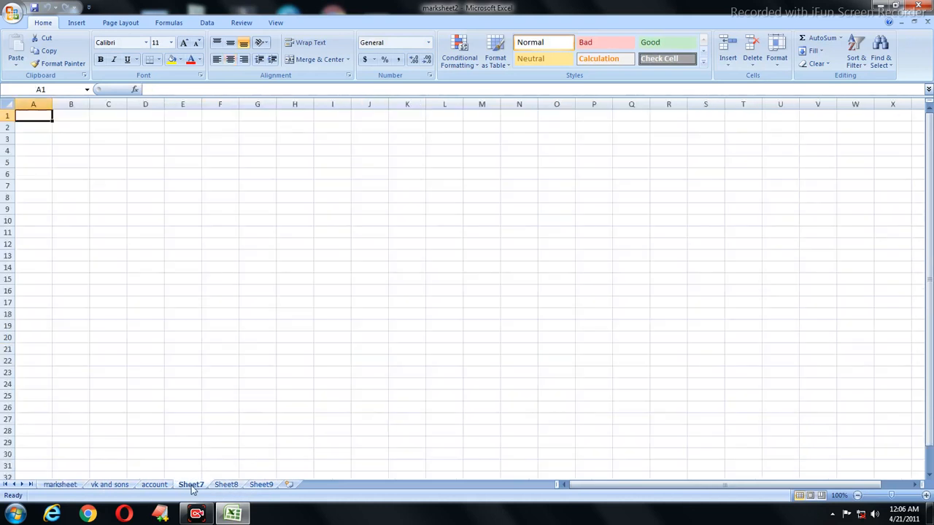
double_click(192, 486)
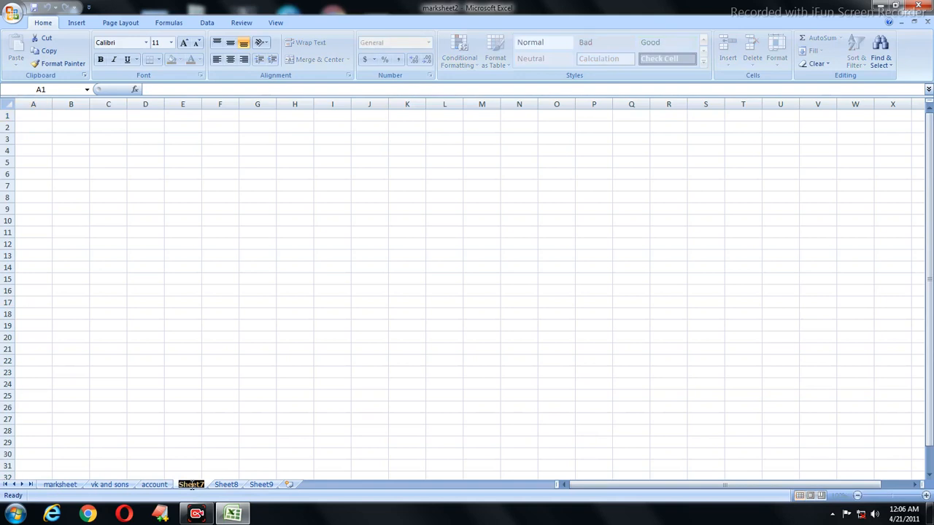
Step: Rename Sheet7 to 'employe sheet'
key("BackSpace")
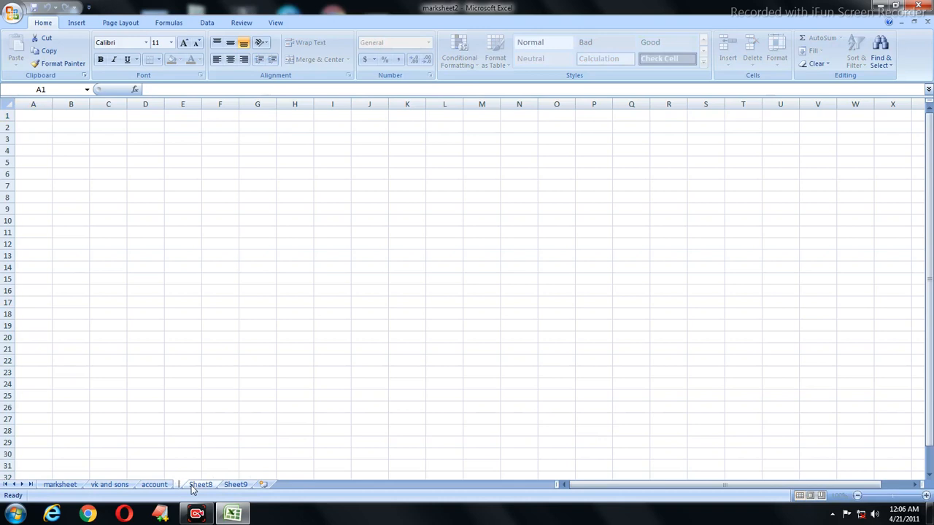
type("emp")
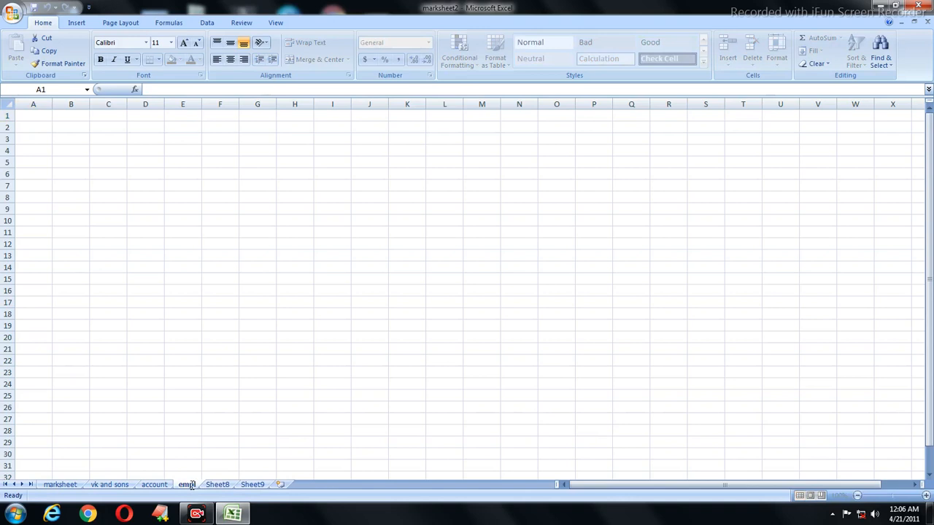
type("loye s")
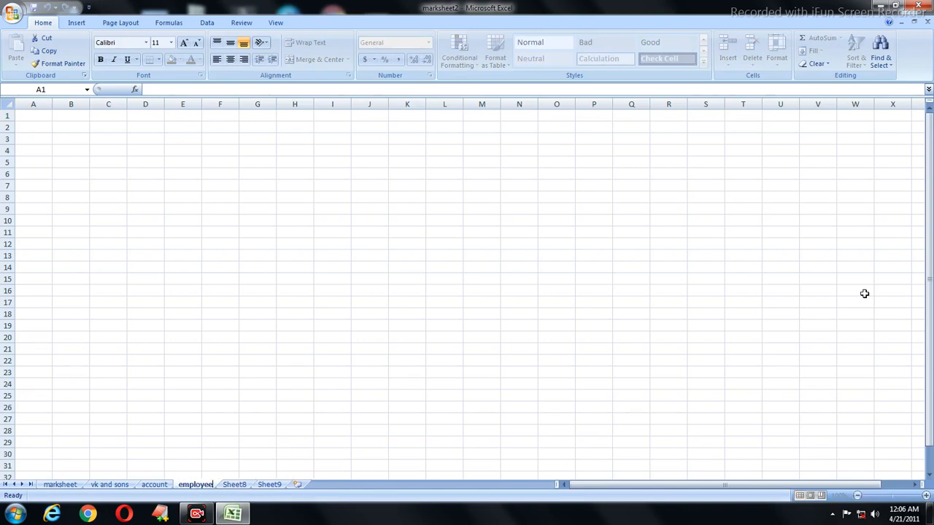
type("heet")
key("Return")
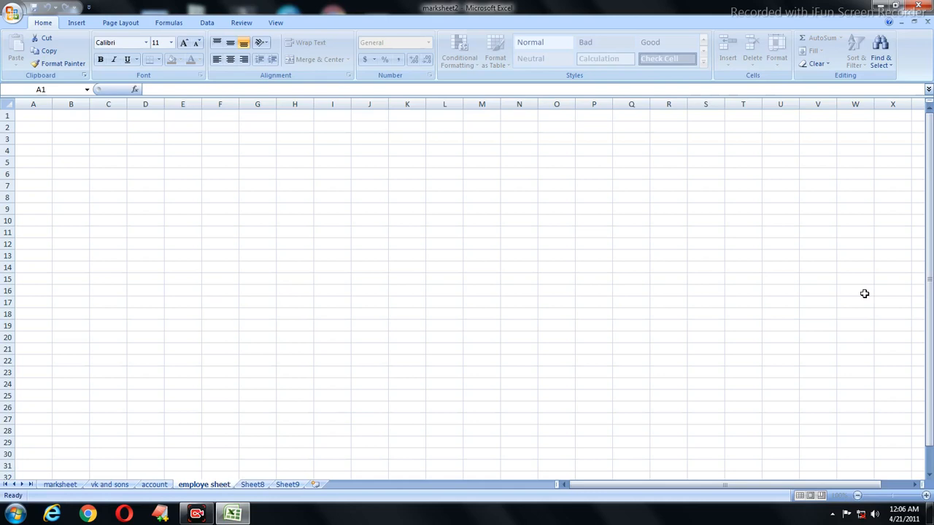
left_click(594, 338)
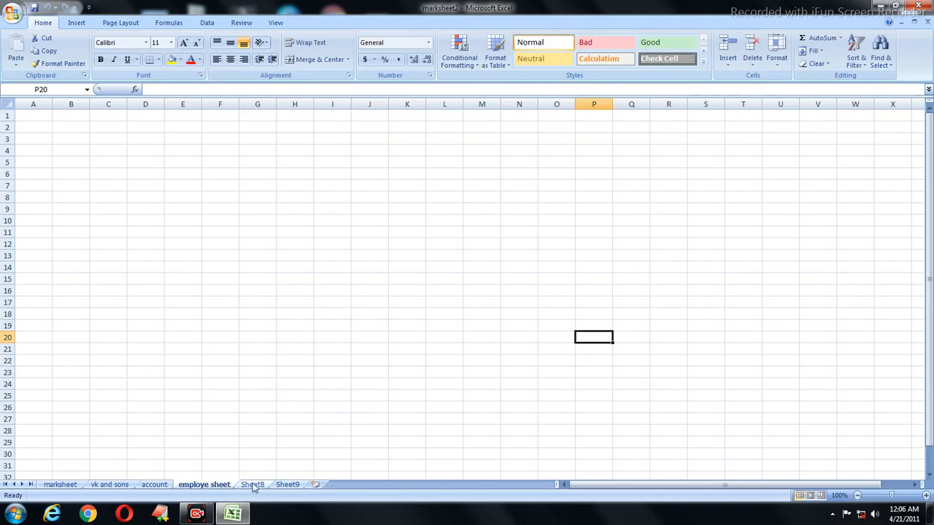
Step: Rename Sheet8 to 'dfsdsgfdgf' and go back to marksheet
double_click(253, 485)
type("dfsdsgfdgf")
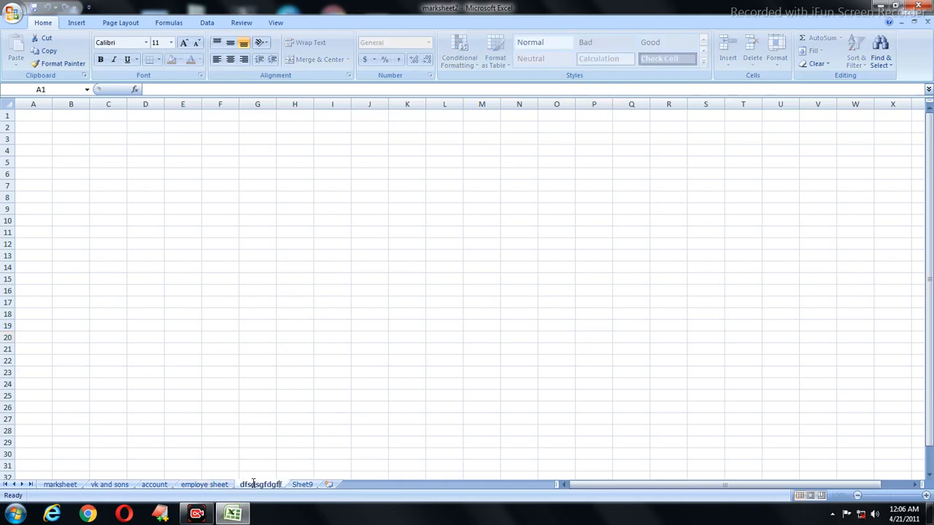
left_click(284, 442)
left_click(58, 485)
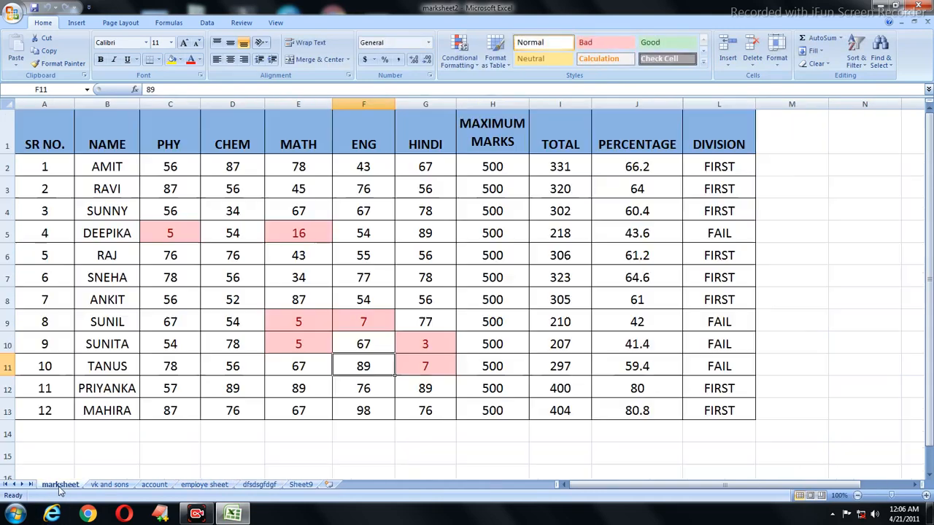
Step: View each sheet from vk and sons through Sheet9, then return to marksheet
left_click(776, 60)
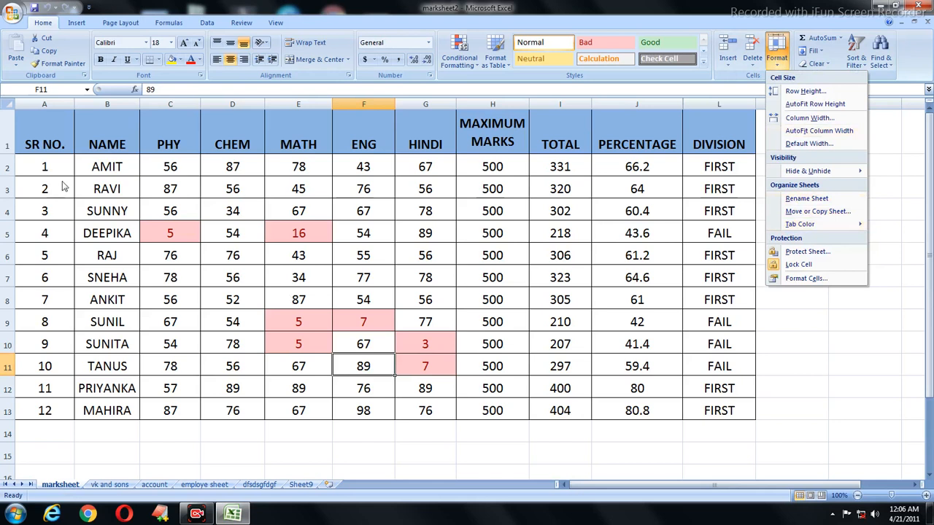
left_click(74, 488)
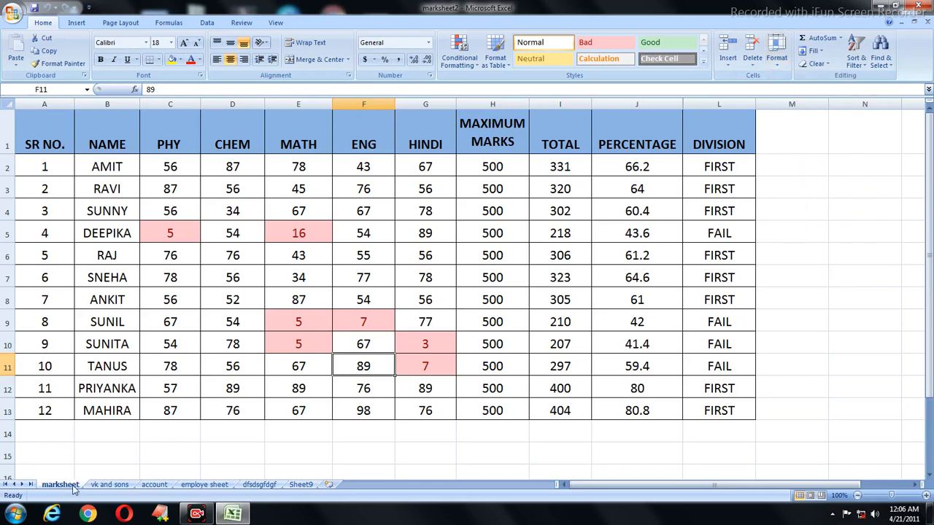
left_click(98, 488)
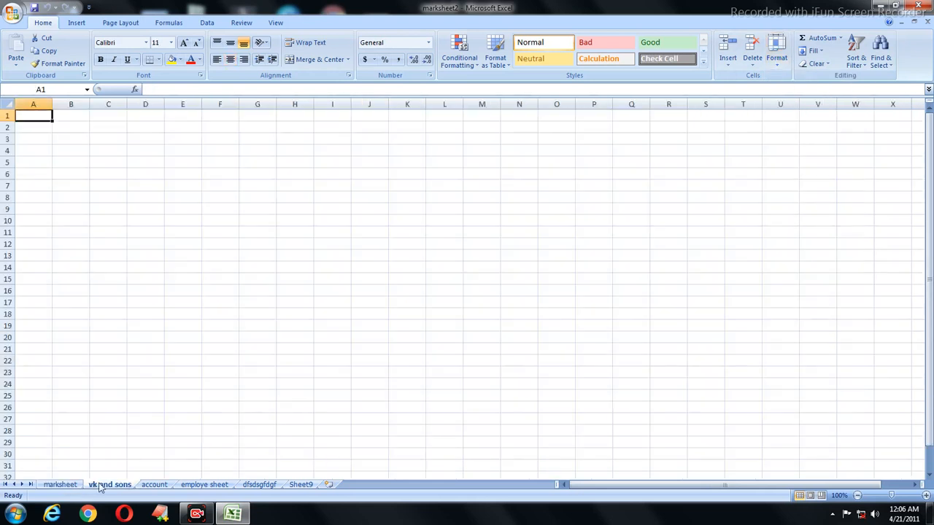
left_click(153, 487)
left_click(200, 487)
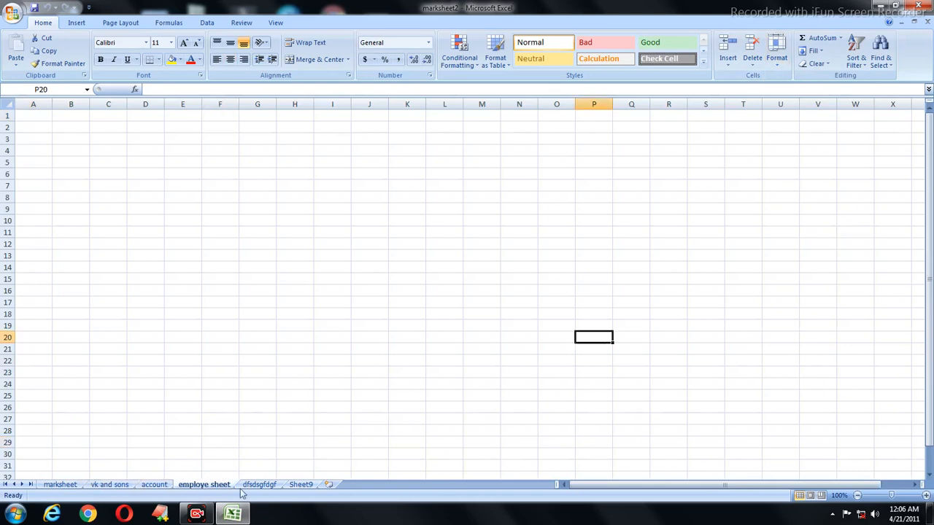
left_click(250, 487)
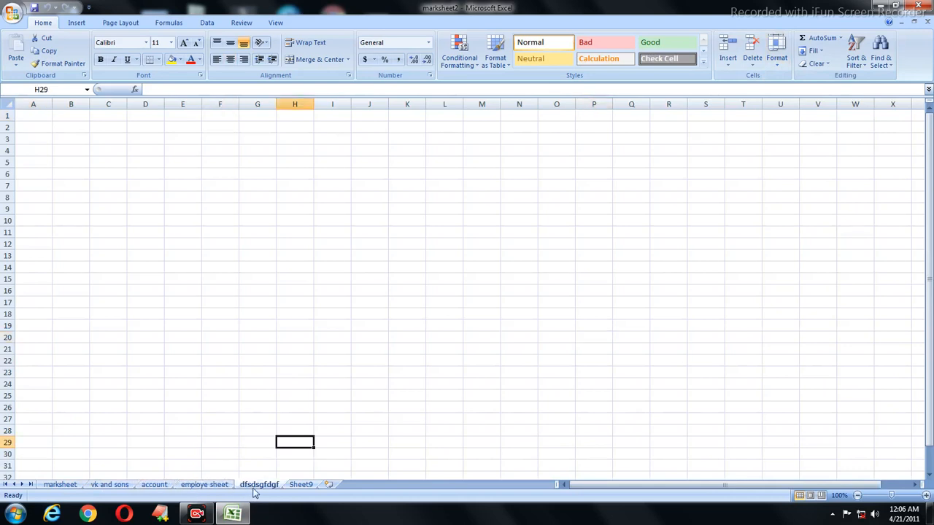
left_click(302, 486)
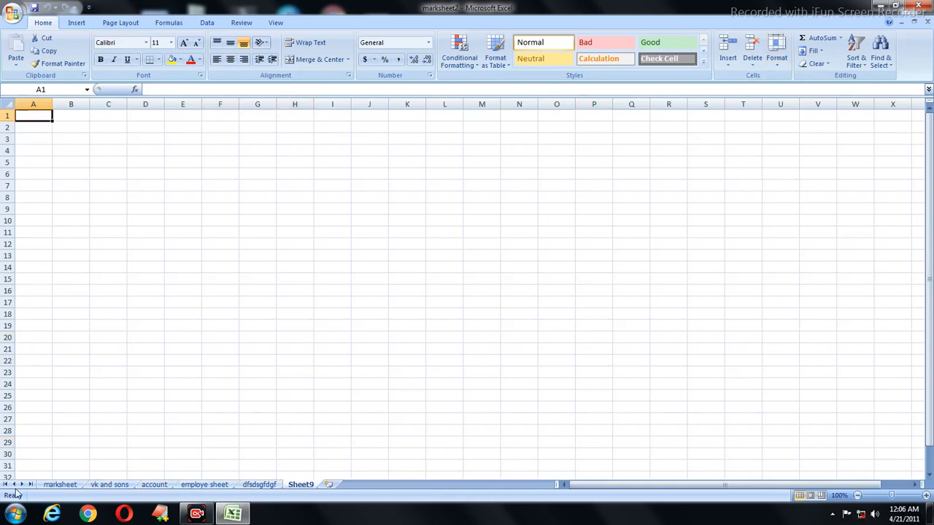
left_click(69, 487)
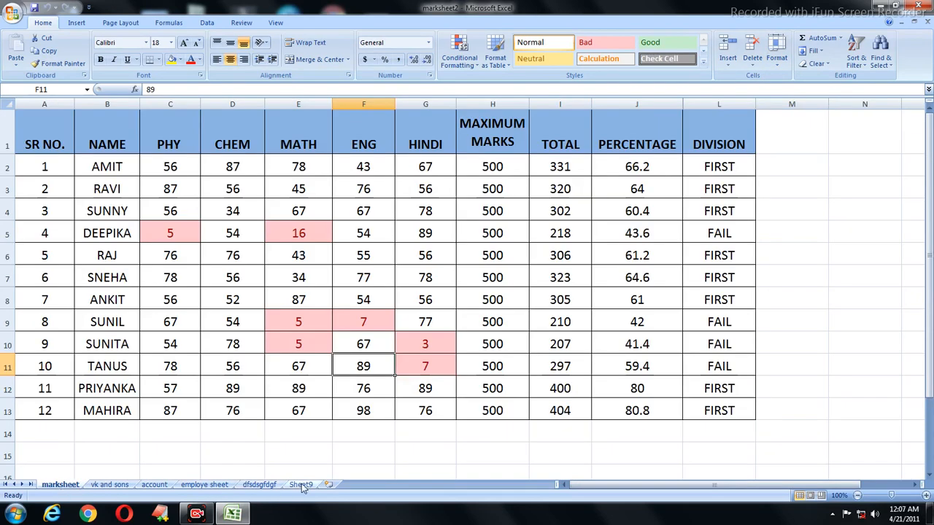
Step: Move the marksheet sheet to the end of the workbook, after Sheet9
left_click(776, 66)
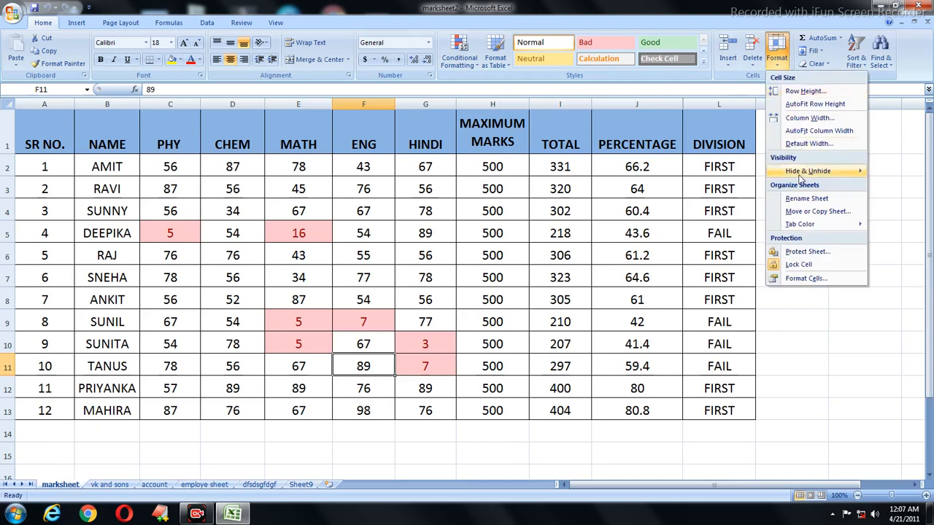
left_click(815, 211)
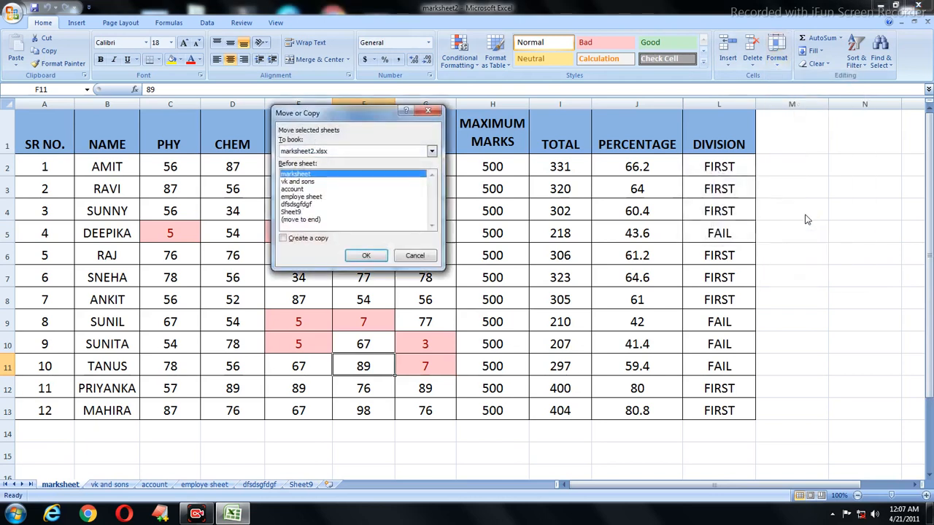
left_click(302, 220)
left_click(367, 256)
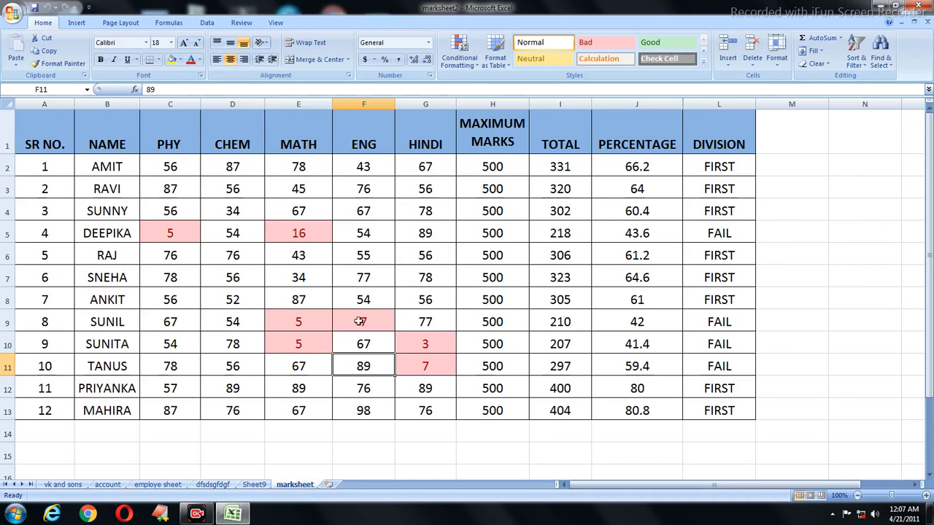
left_click(785, 57)
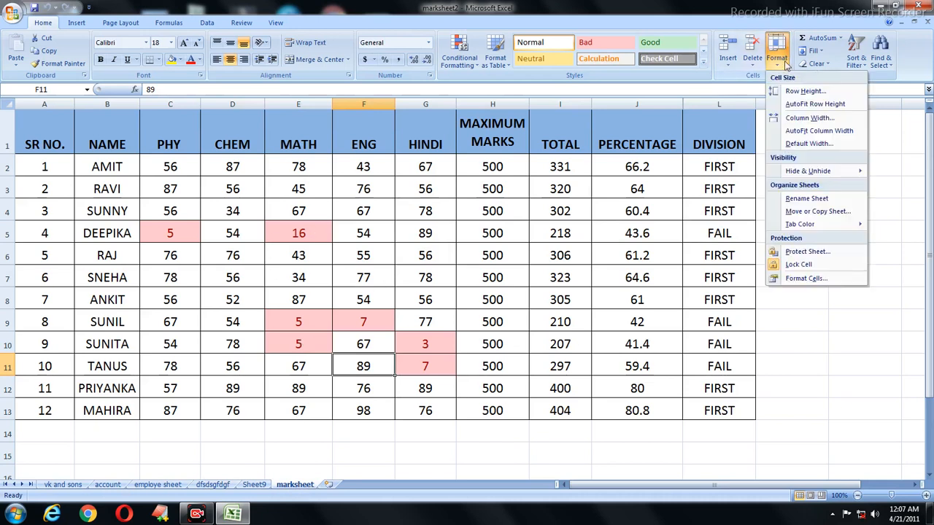
Step: Move marksheet back so it sits before Sheet9
left_click(801, 212)
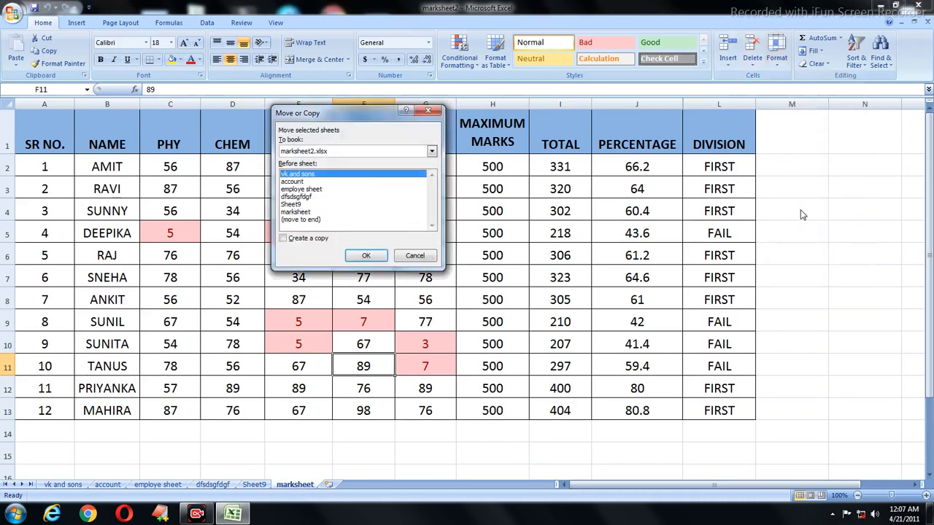
left_click(294, 205)
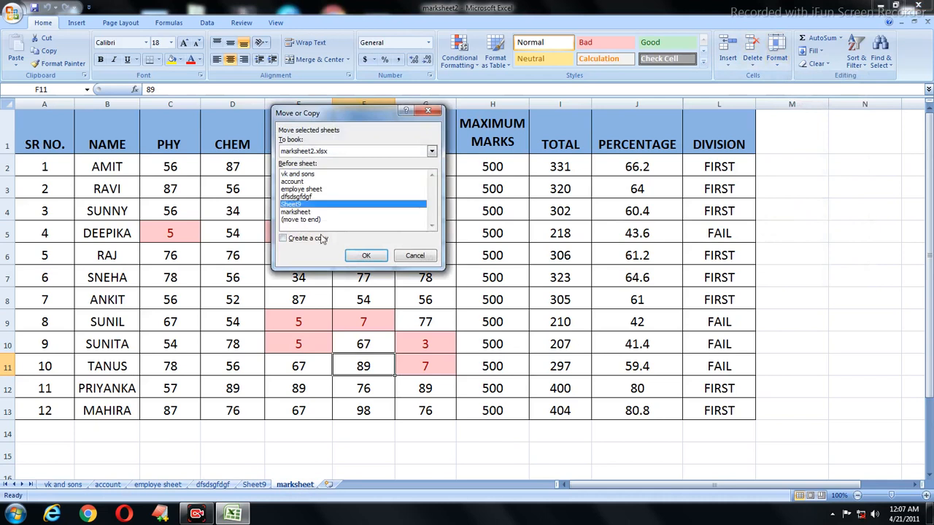
left_click(367, 256)
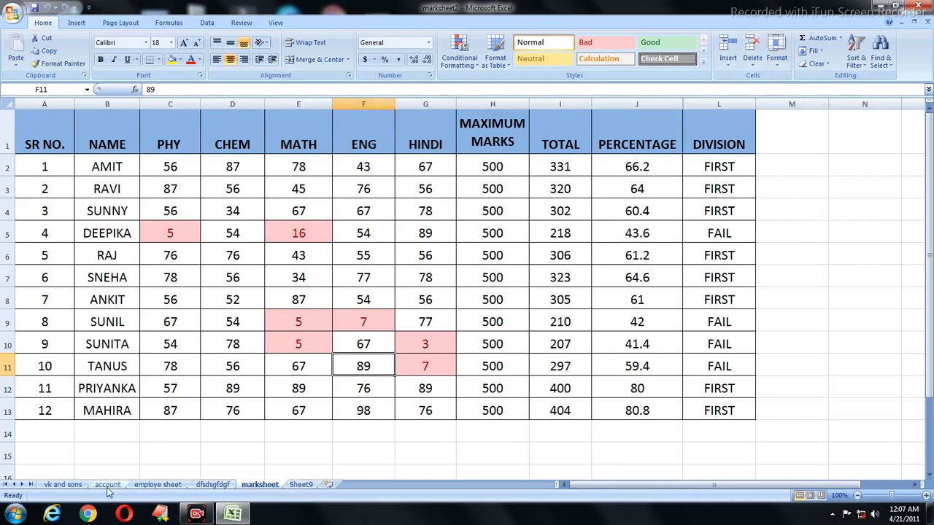
Step: Move marksheet before the account sheet, making it second in the workbook
left_click(776, 53)
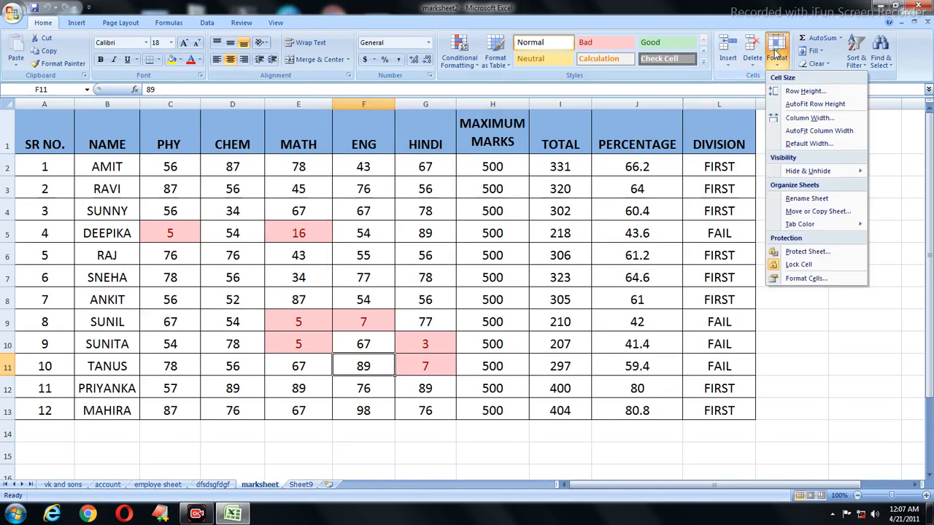
left_click(810, 211)
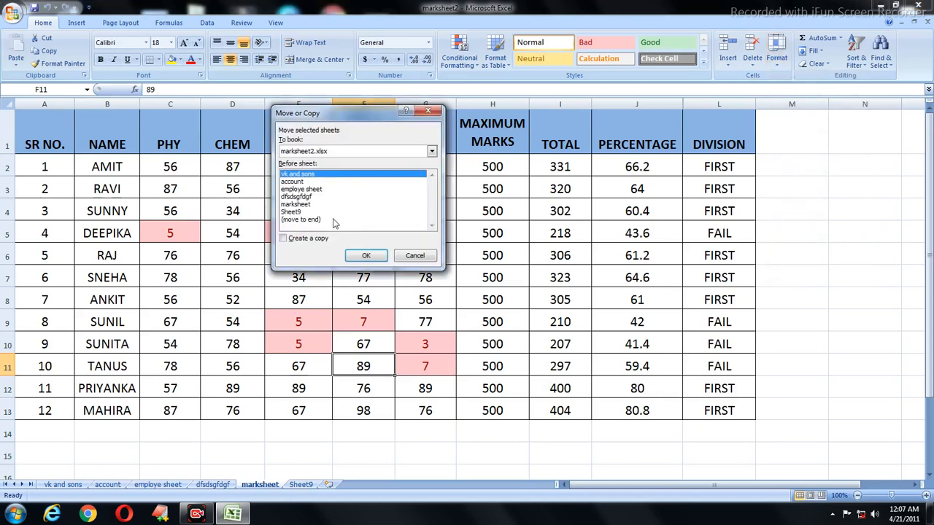
left_click(304, 181)
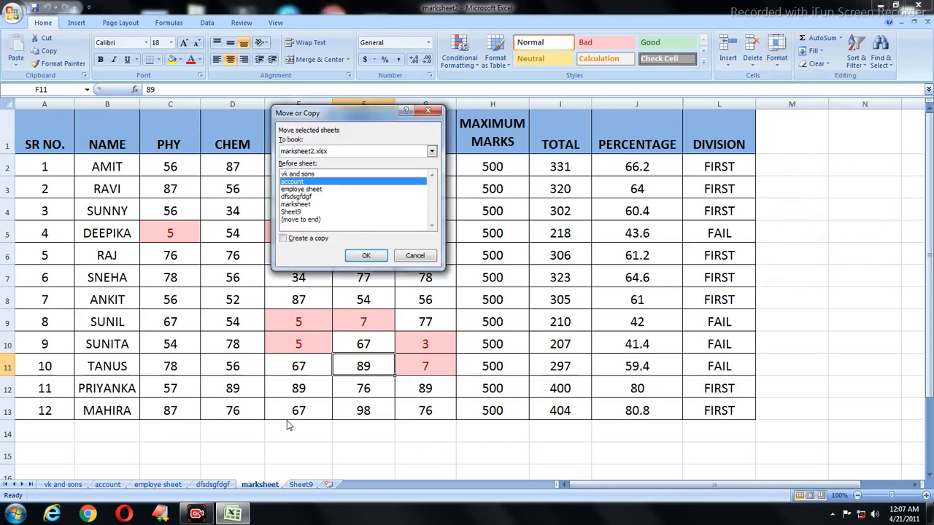
left_click(358, 257)
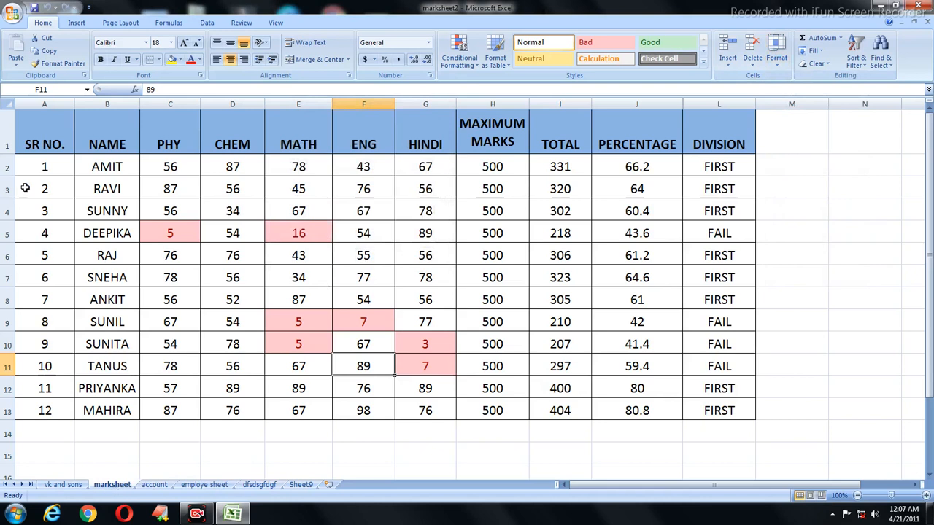
Step: Copy the marks table A1:L13 from marksheet and paste it into Sheet9
left_click_drag(33, 147, 738, 411)
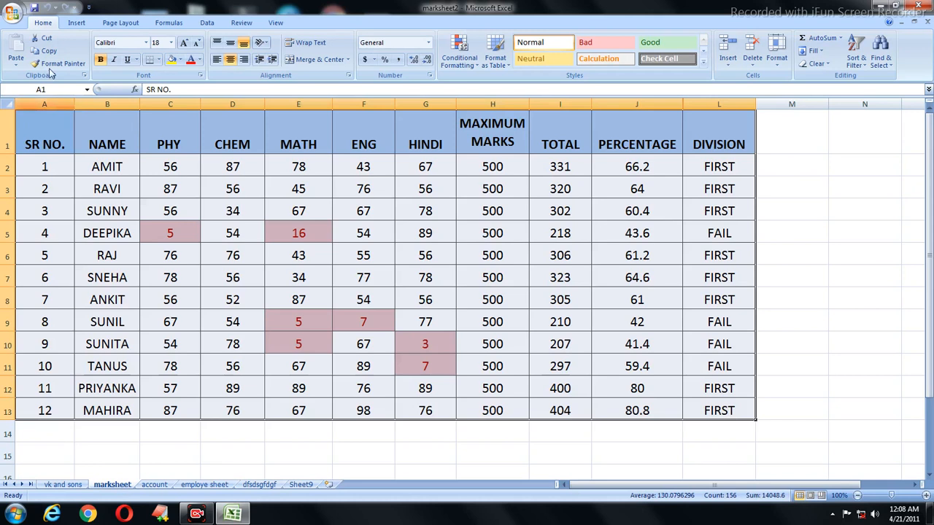
left_click(49, 52)
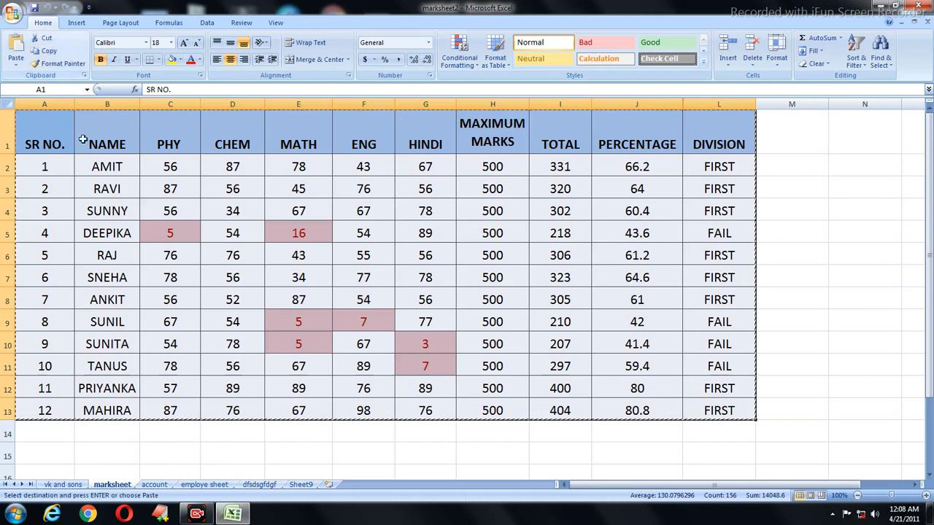
left_click(301, 484)
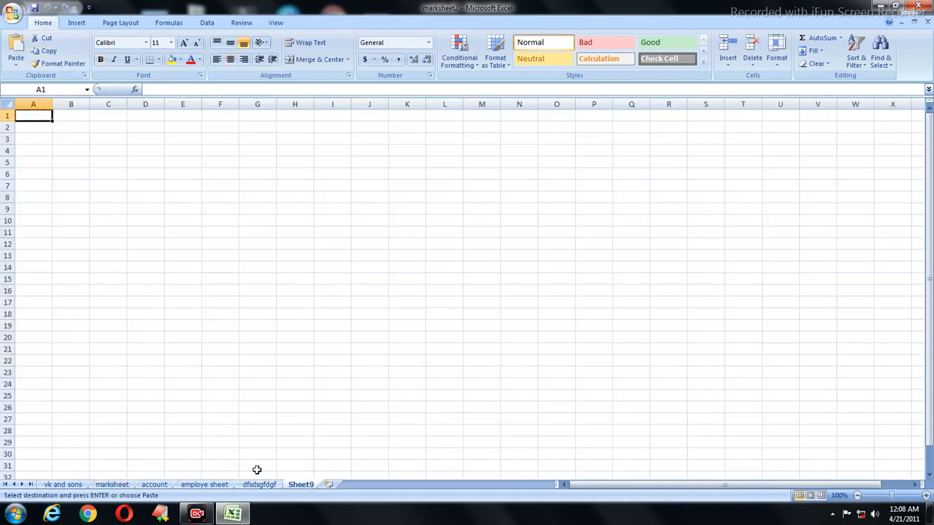
left_click(16, 51)
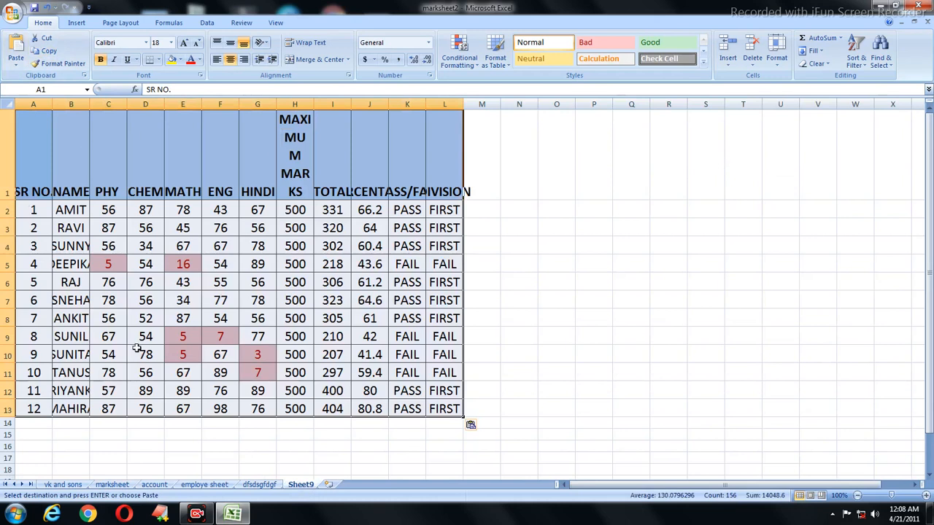
left_click(122, 485)
Step: Select cells around the marks table on marksheet and begin editing empty cell H14
left_click(97, 388)
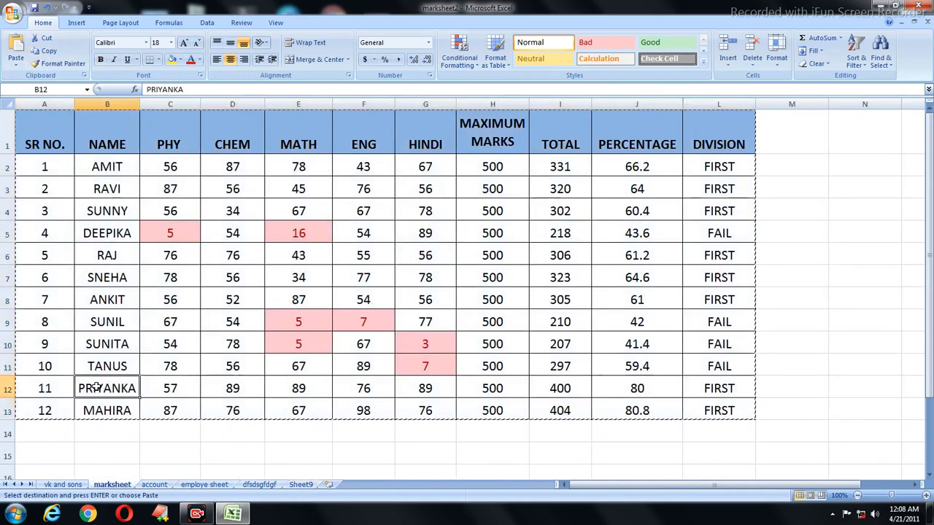
left_click_drag(26, 146, 792, 519)
left_click_drag(743, 471, 698, 452)
left_click(698, 453)
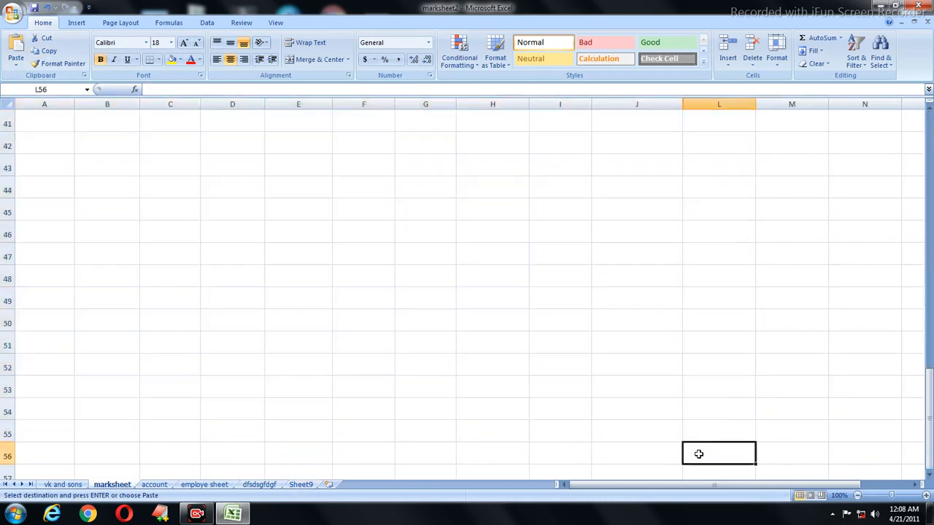
scroll(557, 437, "up", 13)
left_click(552, 431)
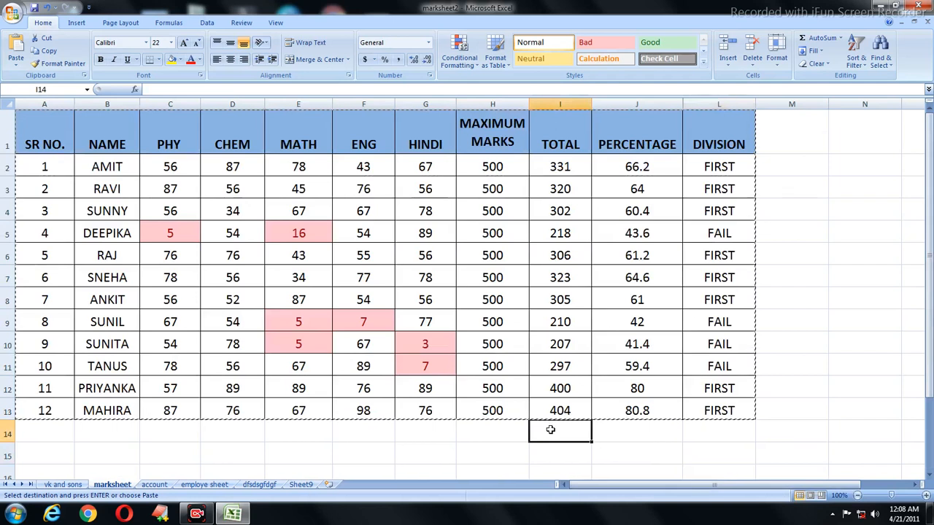
double_click(491, 432)
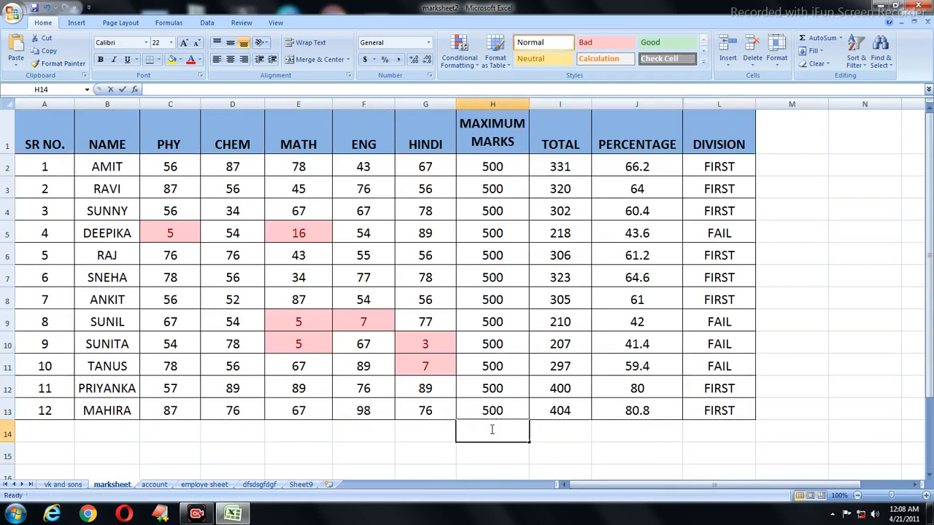
left_click_drag(40, 135, 494, 517)
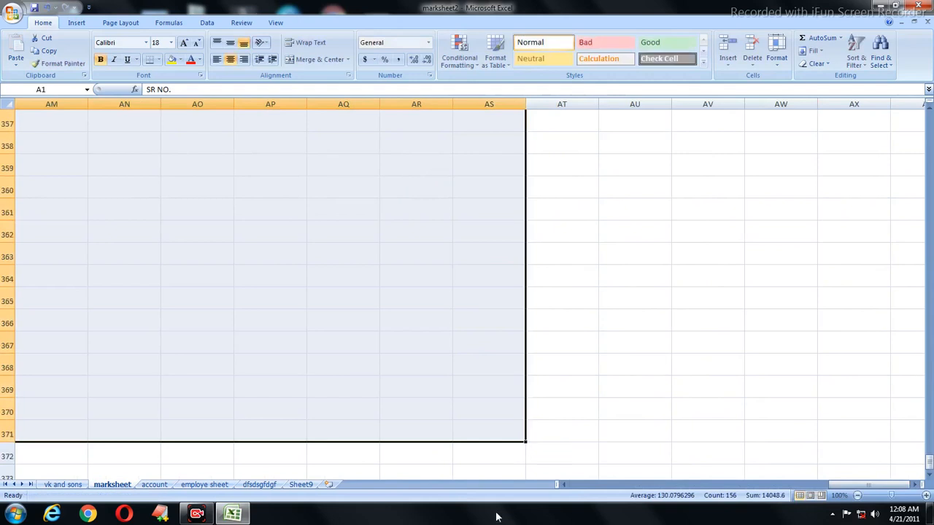
left_click_drag(563, 485, 563, 485)
scroll(530, 470, "up", 18)
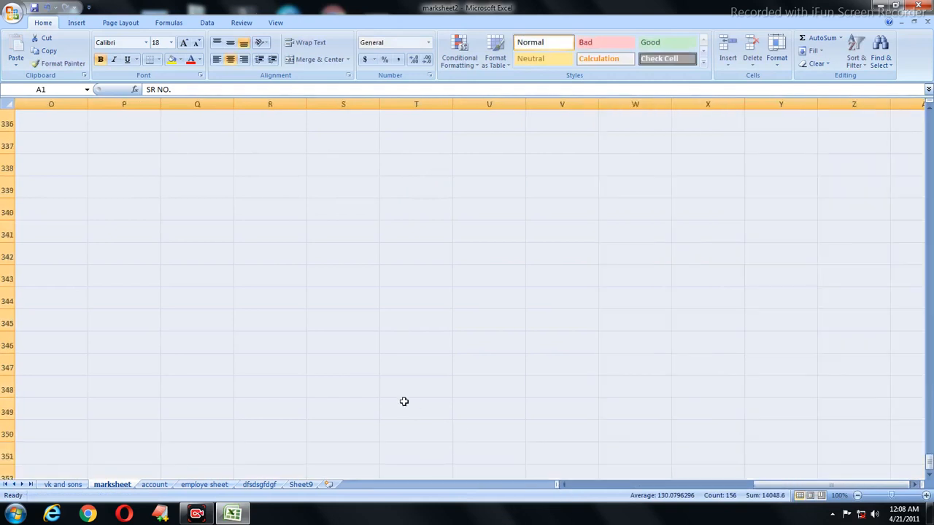
scroll(285, 399, "up", 20)
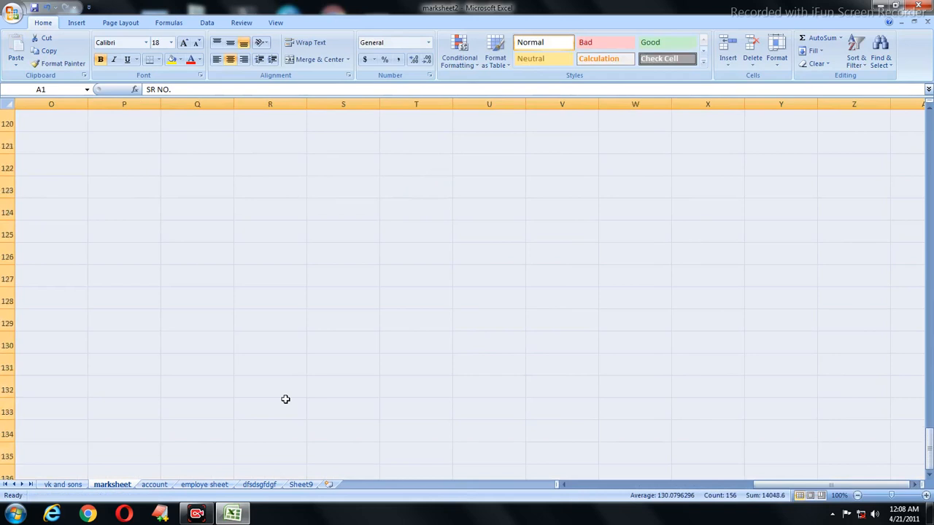
left_click_drag(563, 485, 563, 485)
scroll(367, 355, "up", 20)
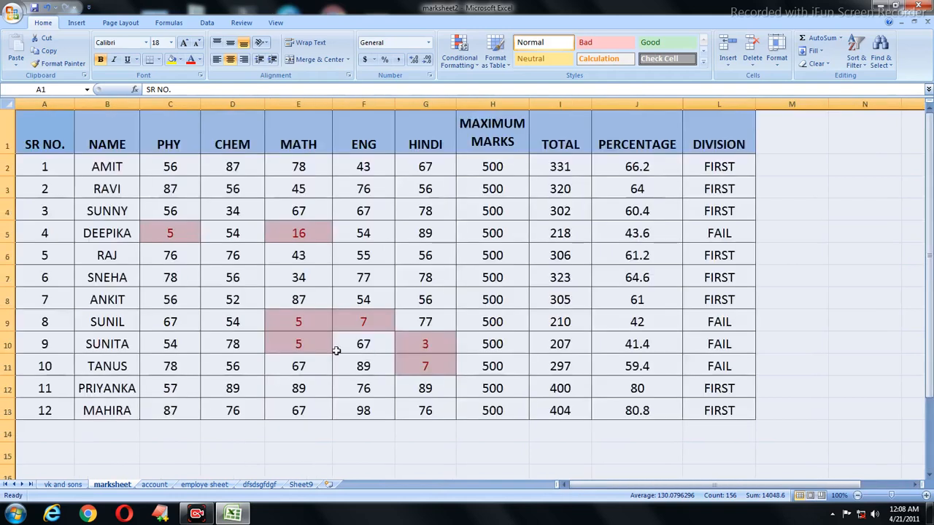
left_click(298, 321)
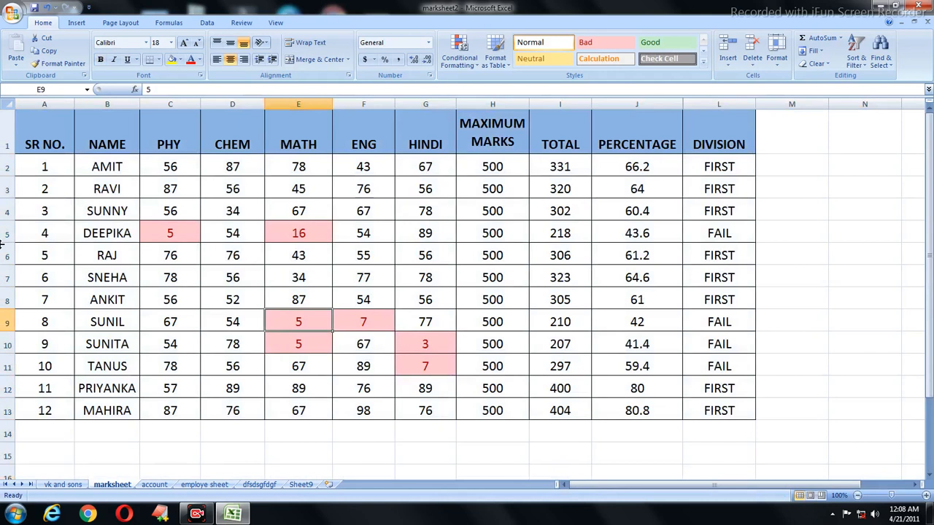
Step: Delete cell E9 shifting cells up, and copy marksheet to the end as marksheet (2)
left_click(759, 46)
left_click(776, 48)
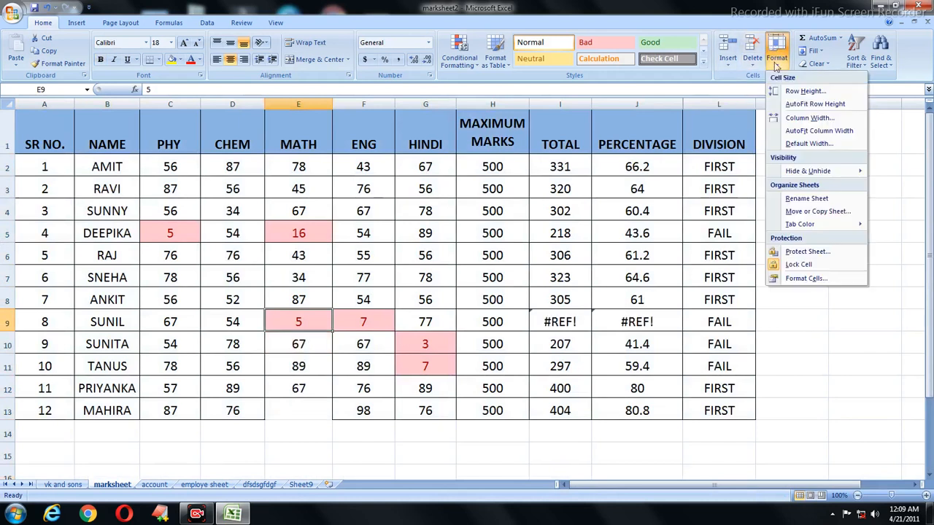
left_click(787, 212)
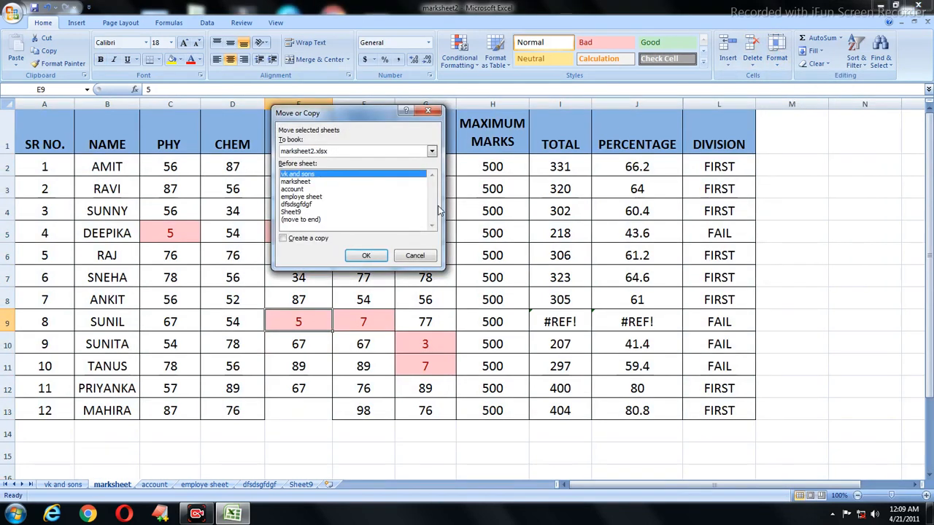
left_click(314, 220)
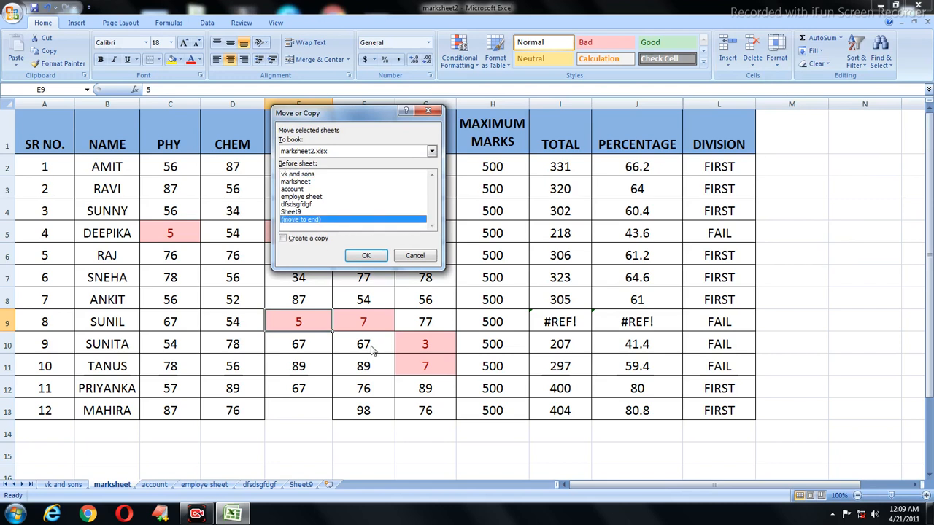
left_click(284, 239)
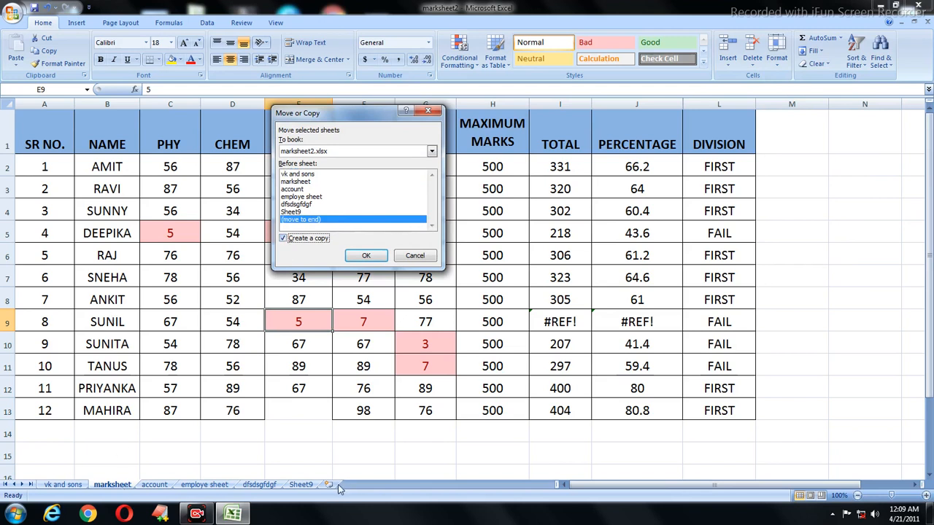
left_click(361, 256)
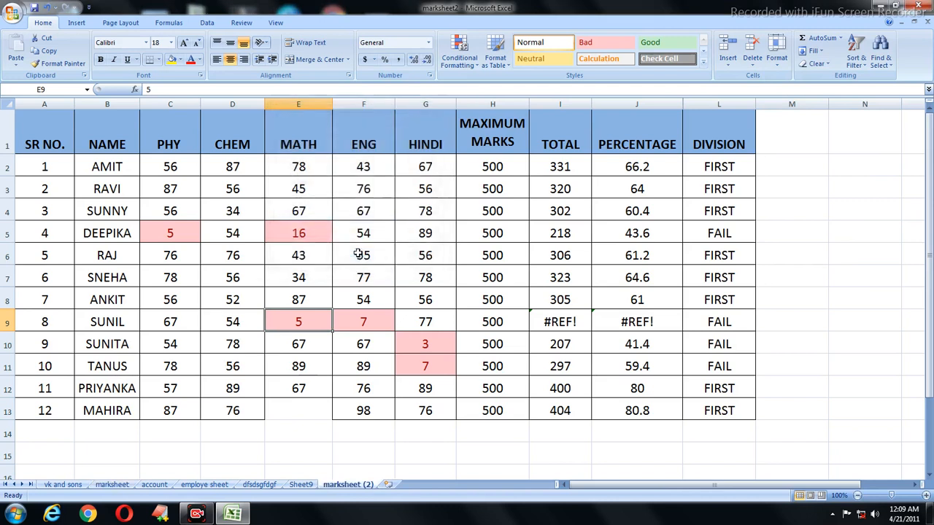
Step: Compare the new marksheet (2) copy with the original marksheet
left_click(291, 336)
left_click(113, 484)
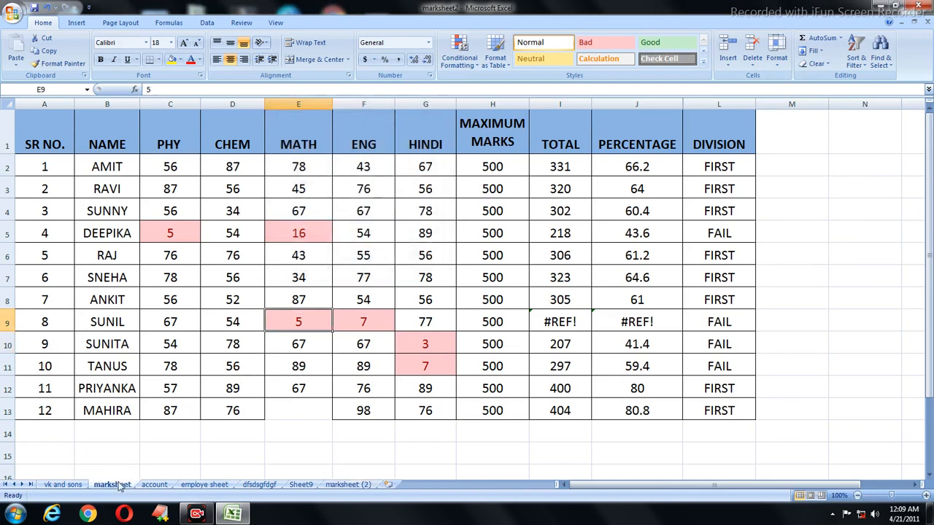
left_click(348, 485)
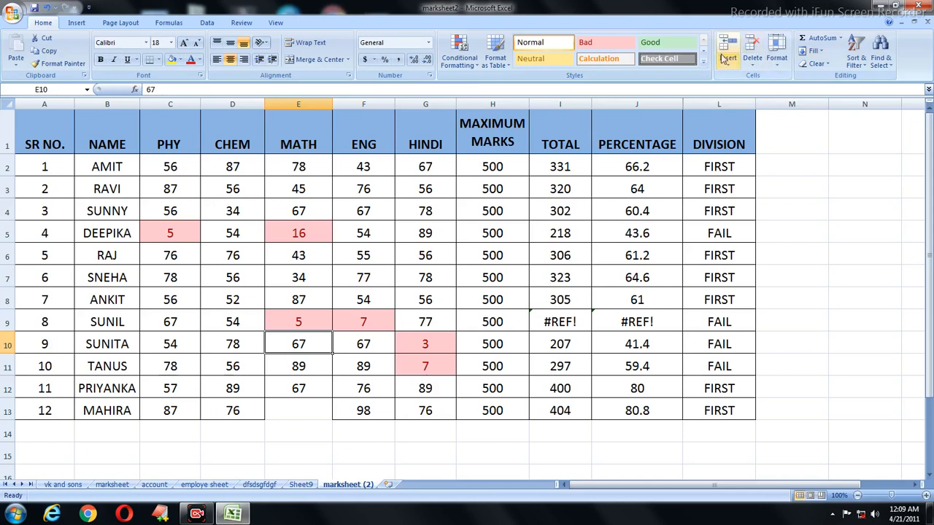
left_click(776, 51)
left_click(806, 199)
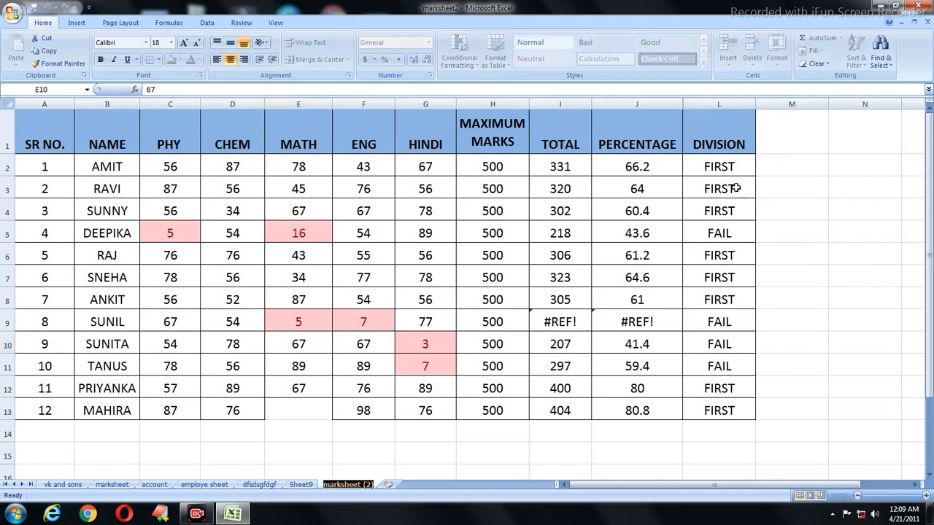
double_click(550, 210)
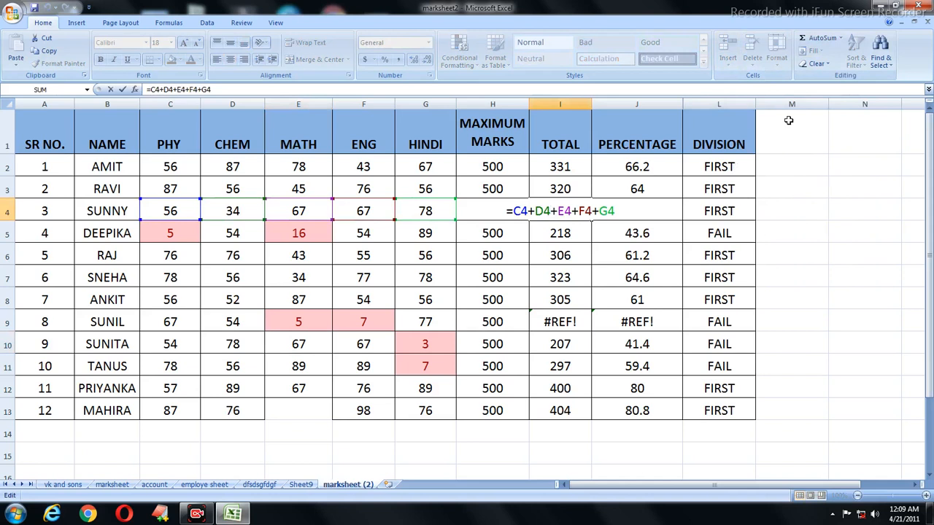
left_click(382, 282)
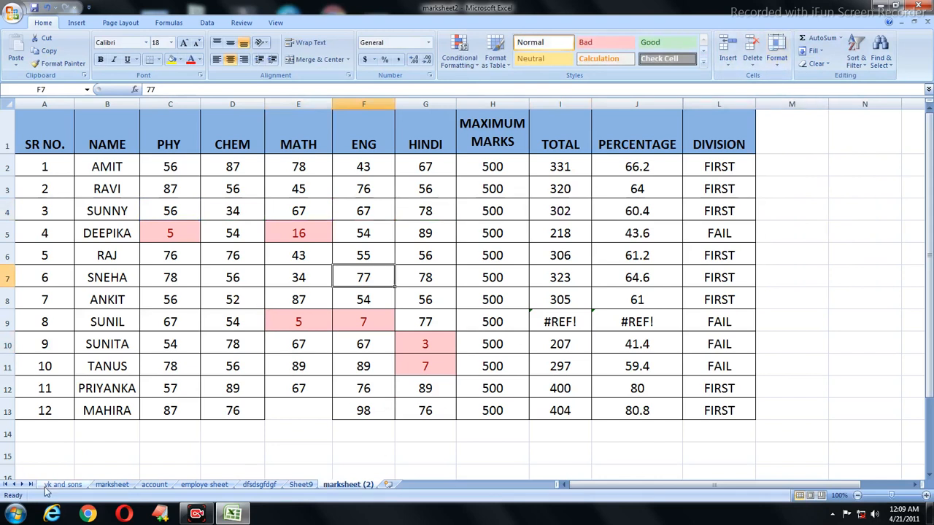
Step: Make another copy, marksheet (3), at the front of the workbook
left_click(777, 55)
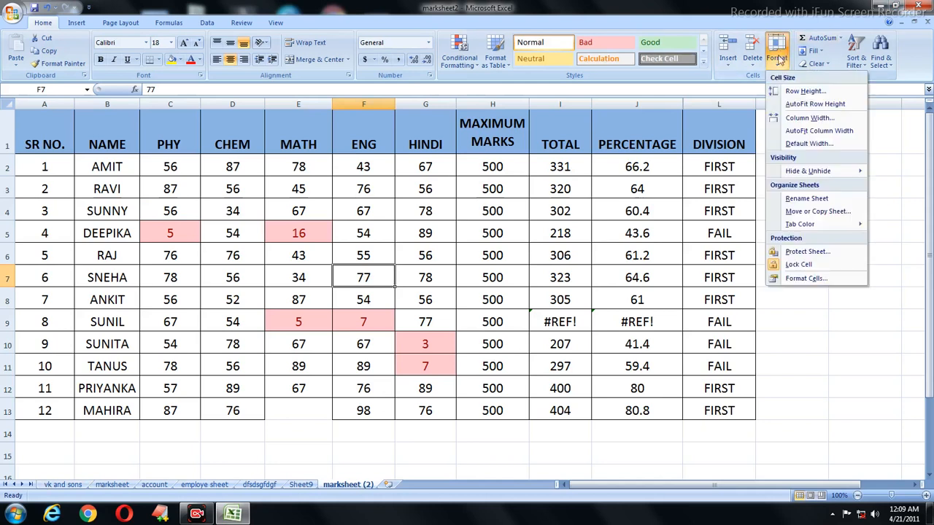
left_click(806, 210)
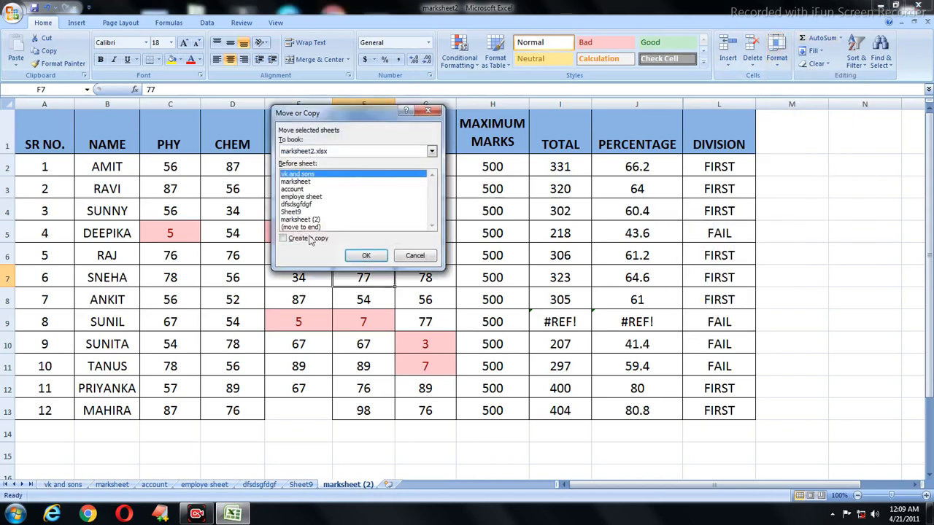
left_click(283, 238)
left_click(366, 255)
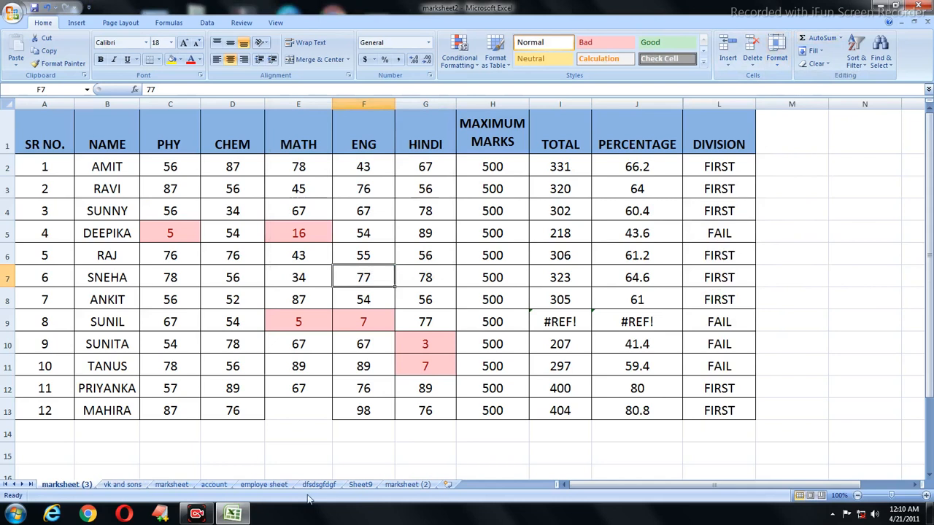
Step: Check the original marksheet and marksheet (2), then settle on marksheet (3)
left_click(172, 485)
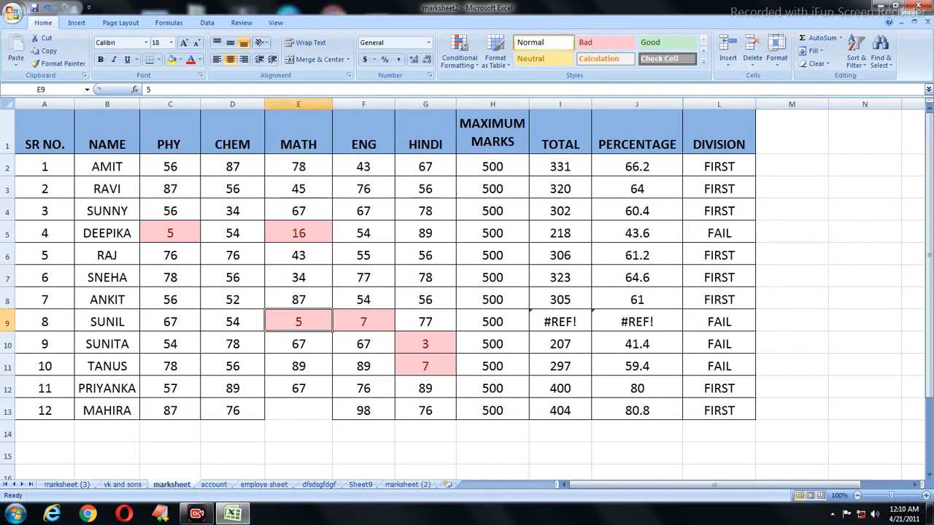
left_click(402, 487)
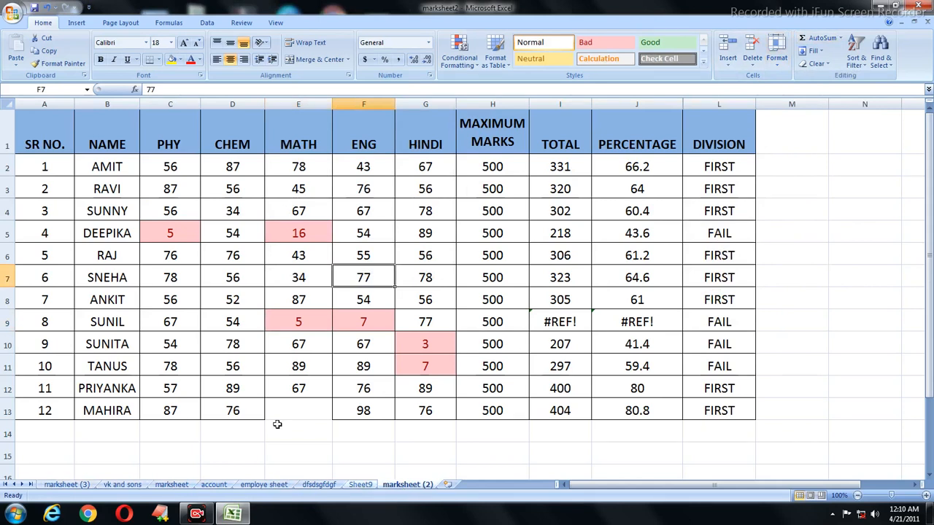
left_click(780, 66)
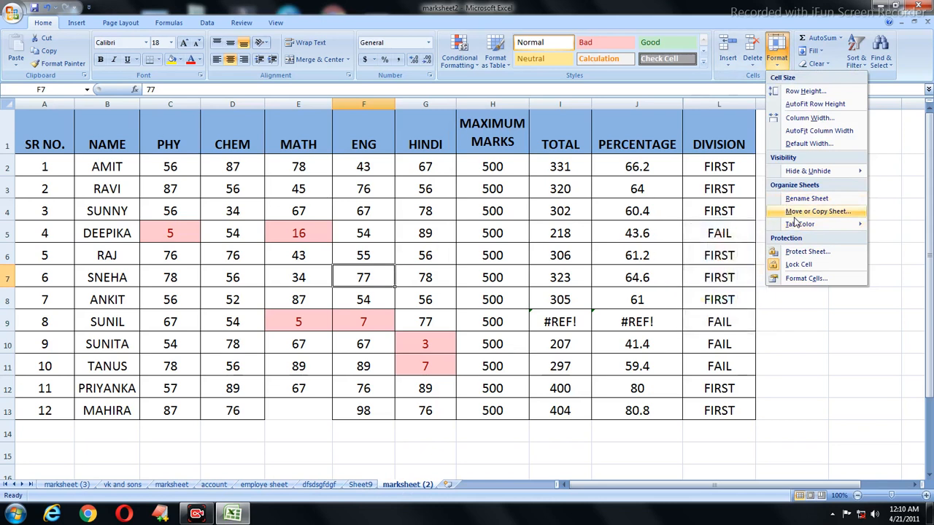
left_click(226, 293)
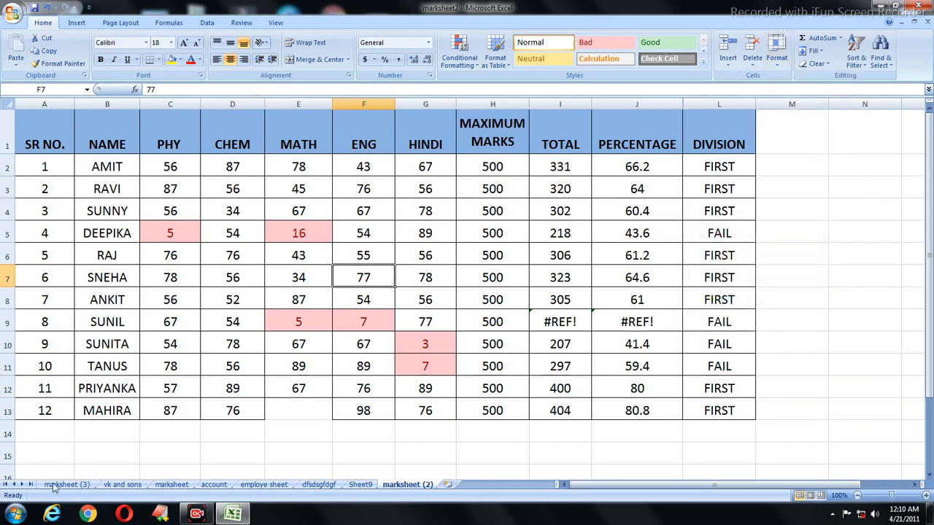
left_click(115, 478)
left_click(118, 485)
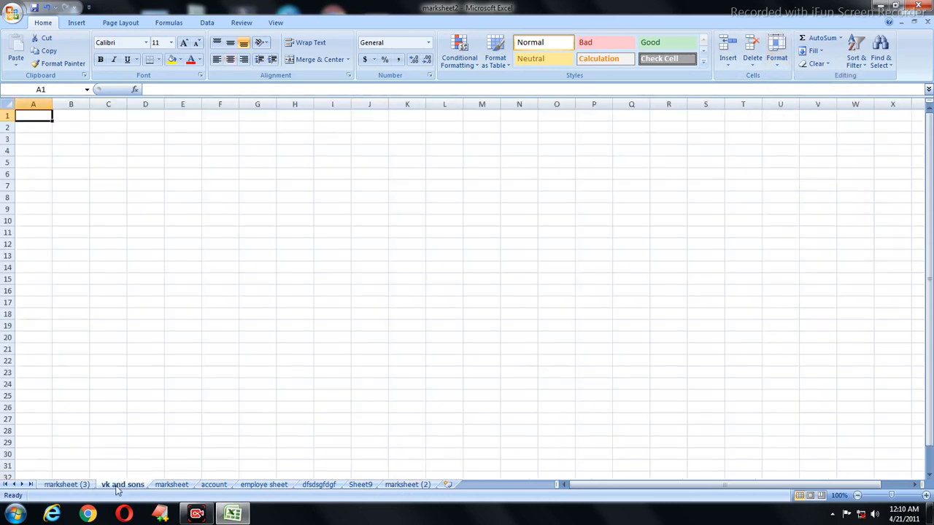
left_click(66, 483)
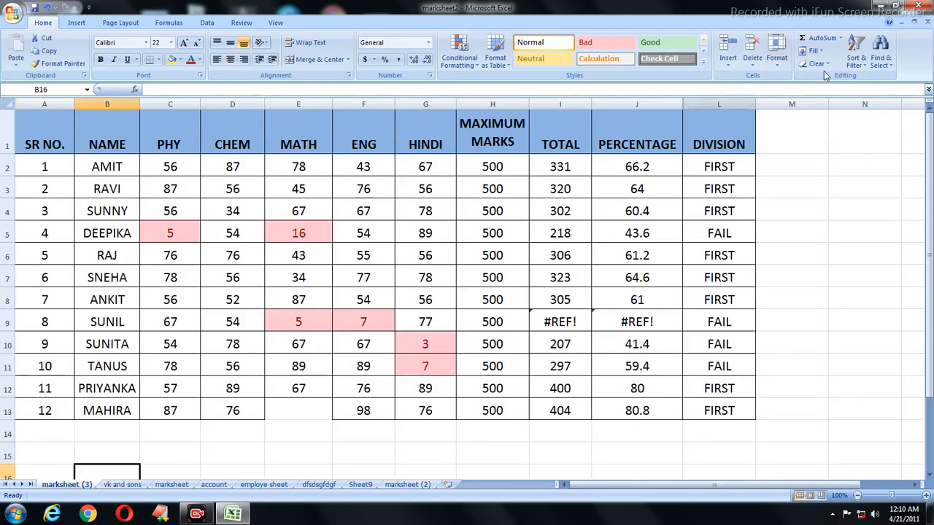
Step: Colour the marksheet (3) tab red
left_click(776, 55)
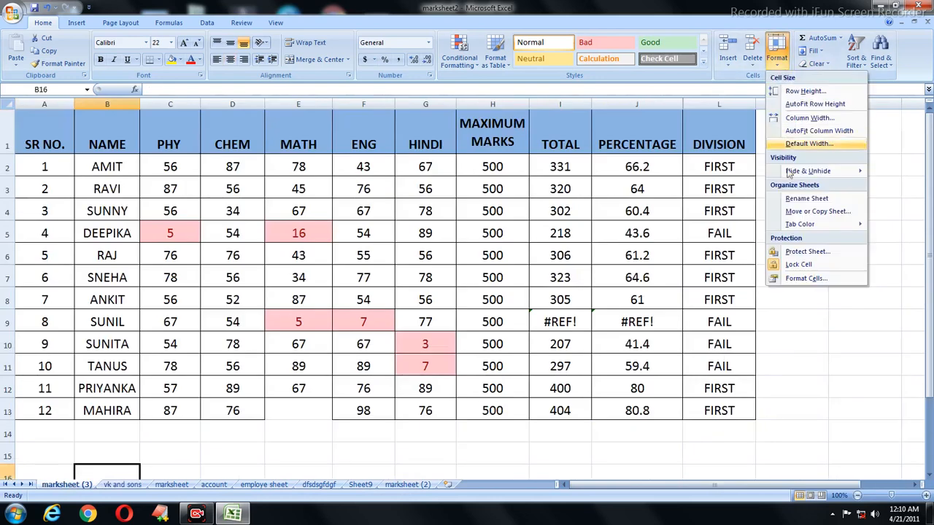
mouse_move(806, 228)
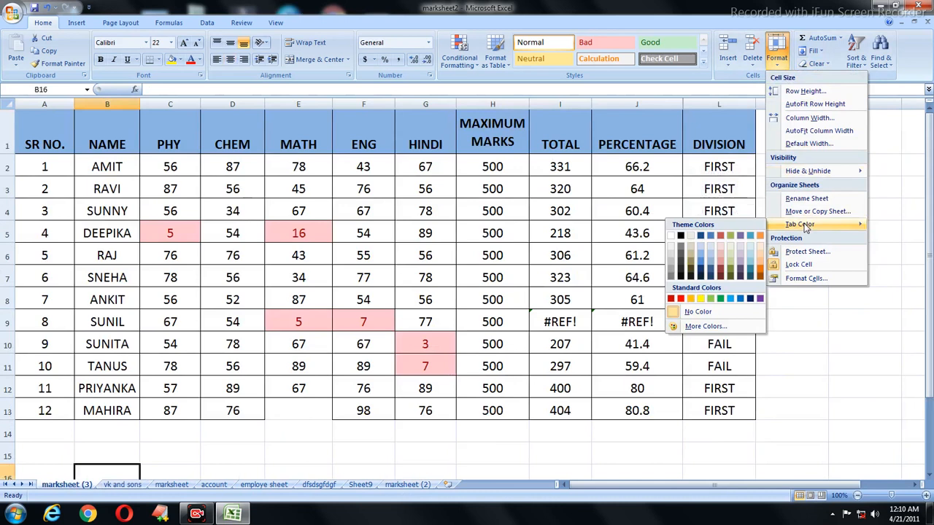
scroll(736, 262, "down", 2)
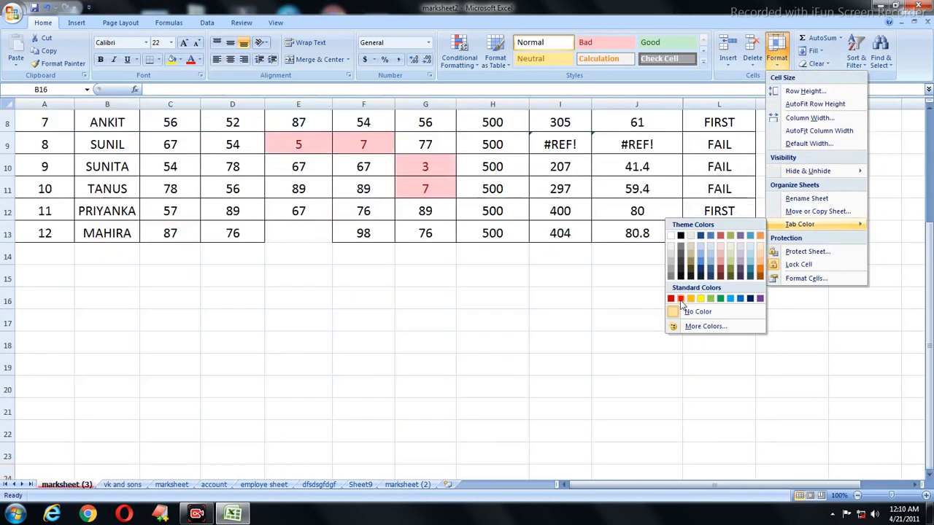
left_click(680, 300)
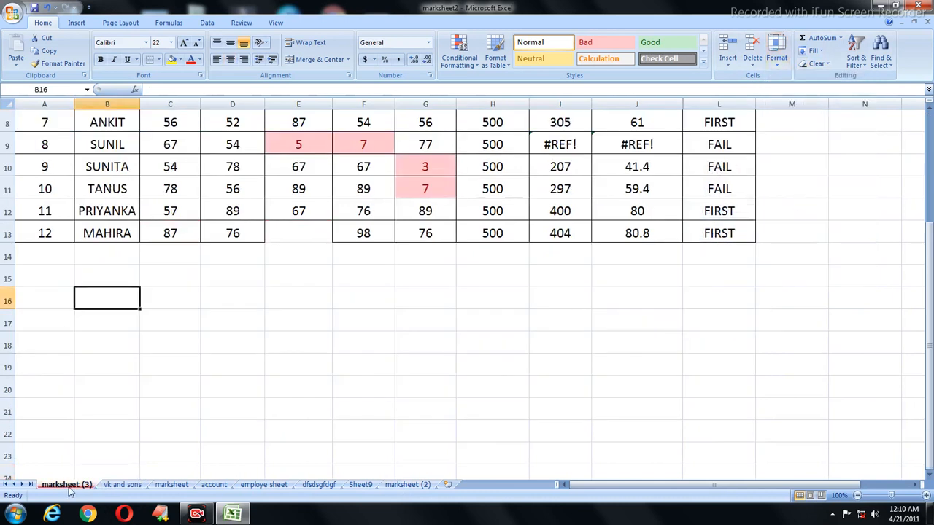
Step: Colour the employe sheet tab yellow
left_click(122, 486)
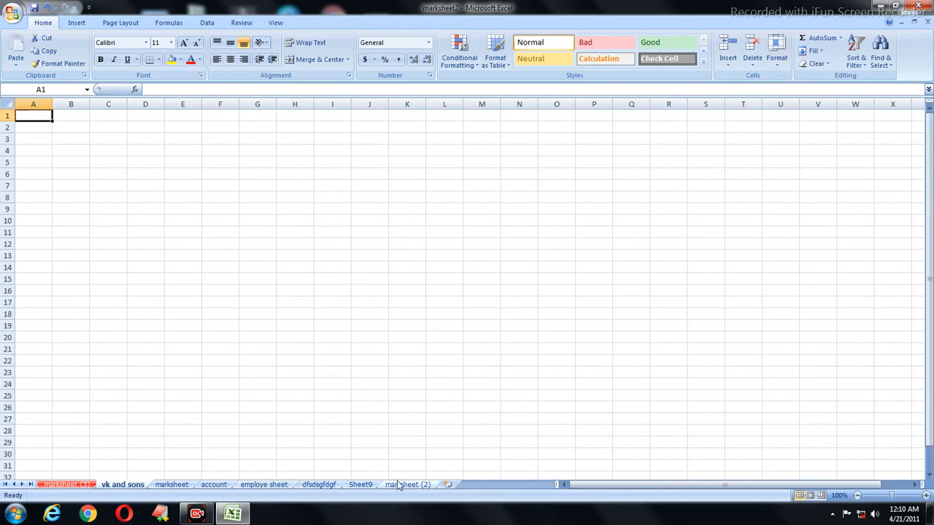
left_click(266, 485)
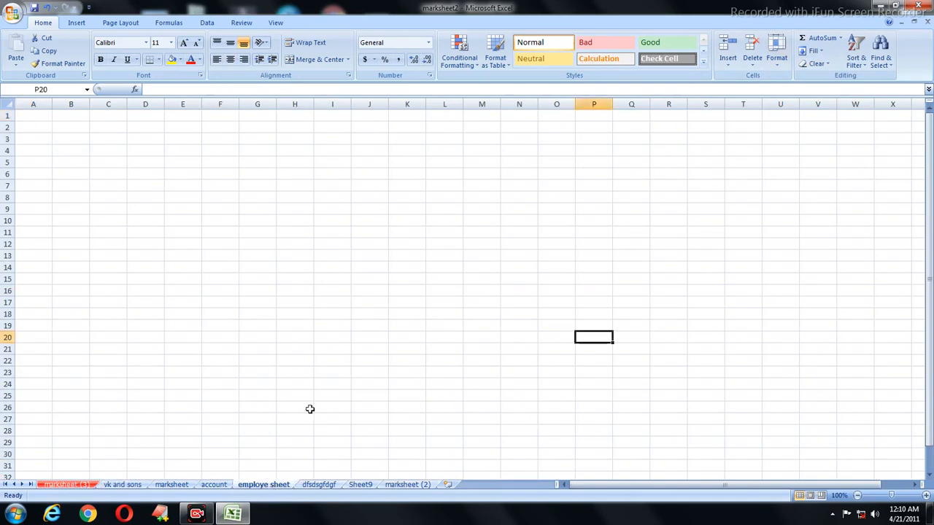
left_click(630, 198)
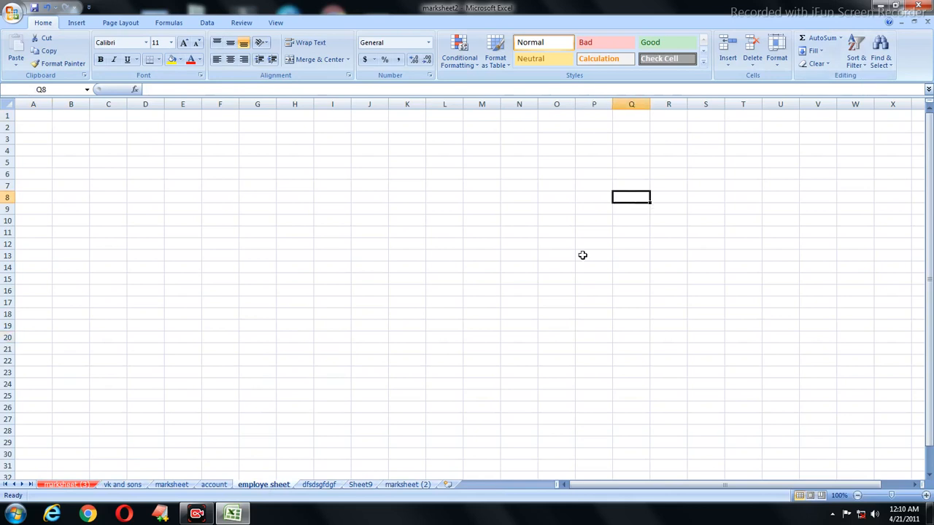
left_click(614, 210)
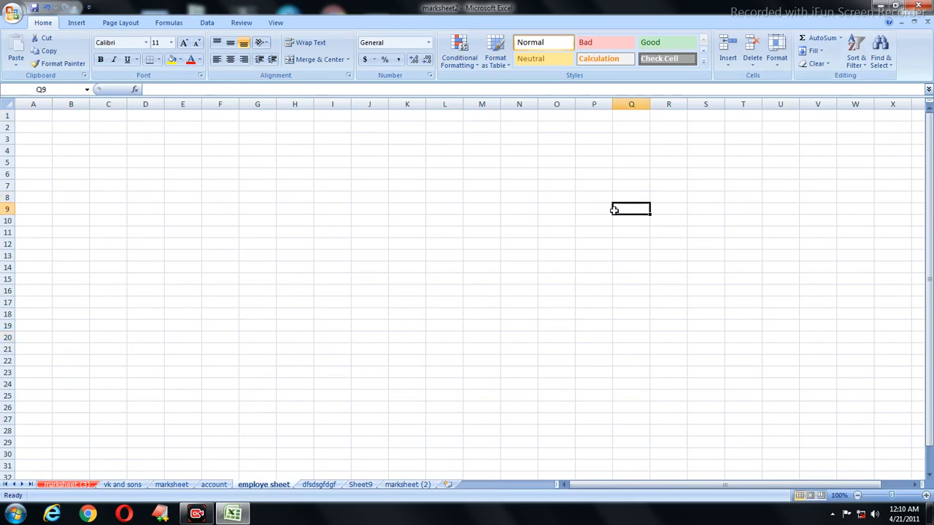
left_click(775, 62)
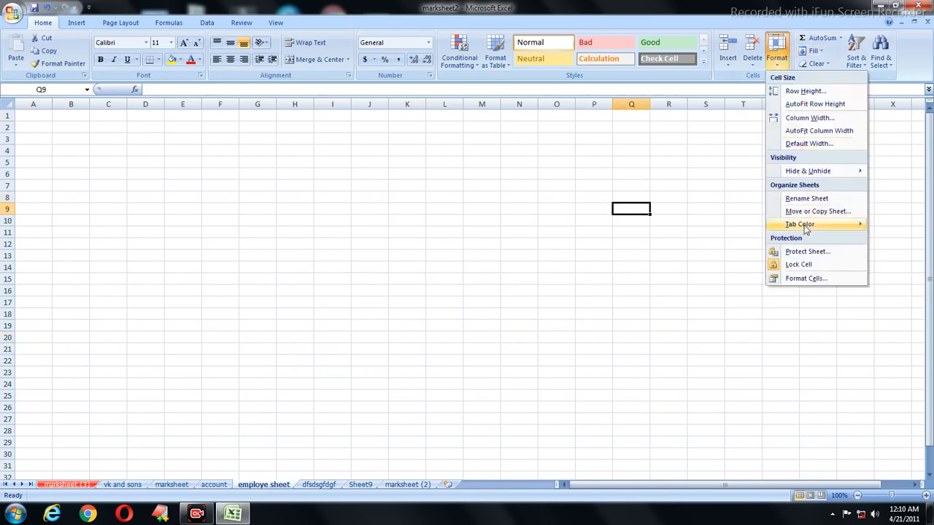
mouse_move(798, 228)
left_click(703, 299)
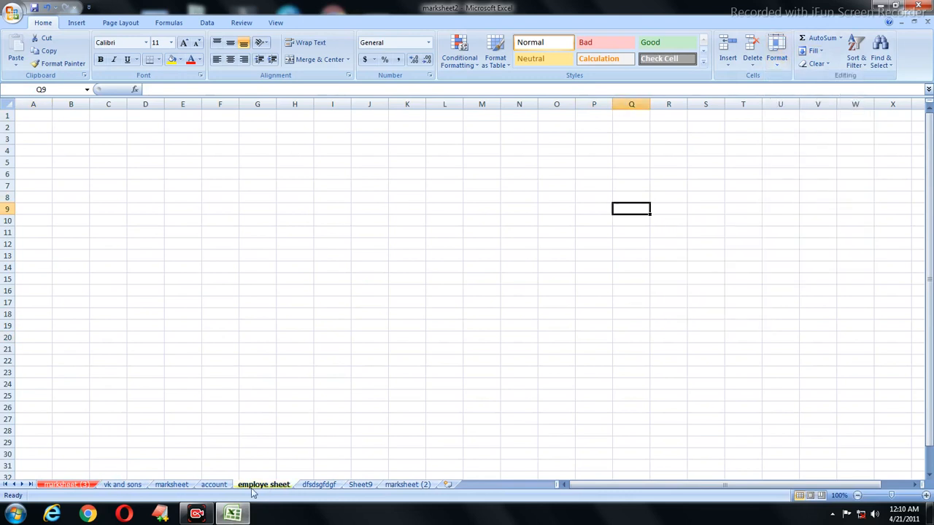
Step: Return to marksheet (3) via dfsdsgfdgf, leaving the tab colours unchanged
left_click(326, 486)
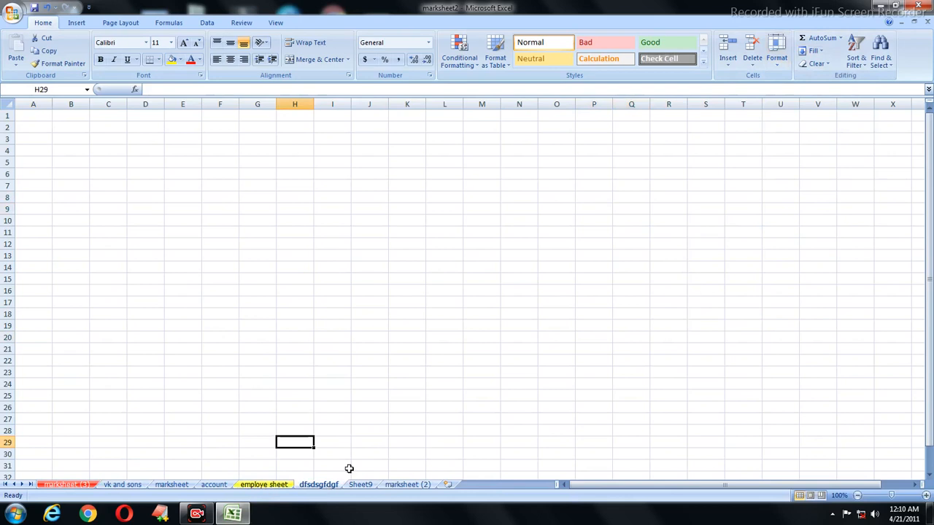
left_click(94, 485)
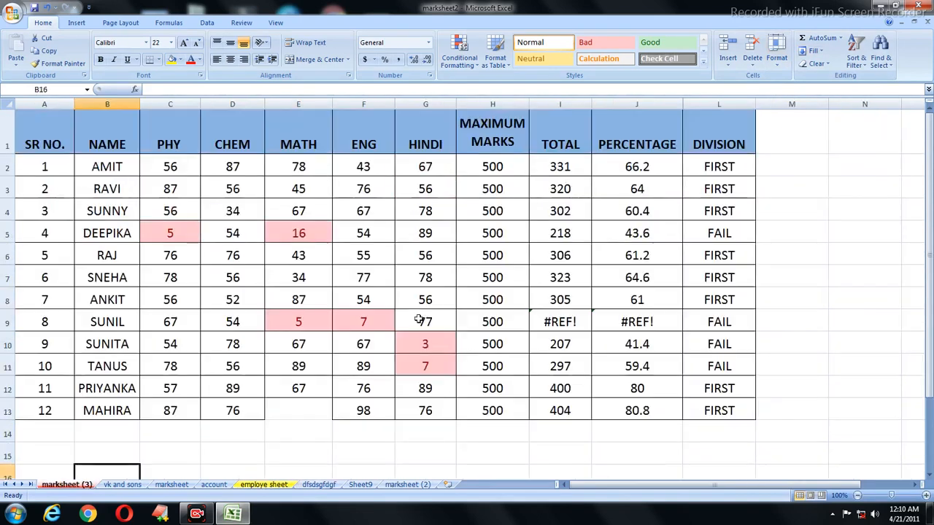
left_click(776, 57)
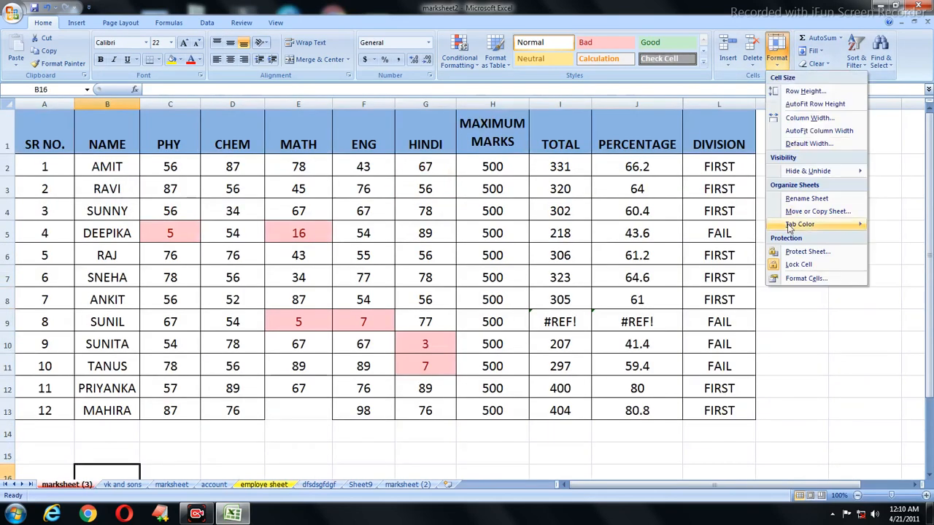
mouse_move(789, 224)
left_click(470, 203)
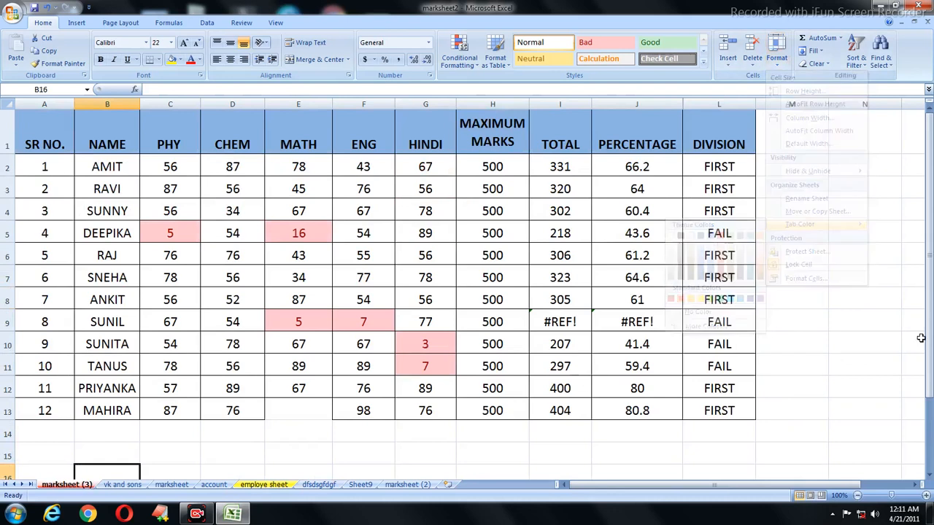
left_click(777, 60)
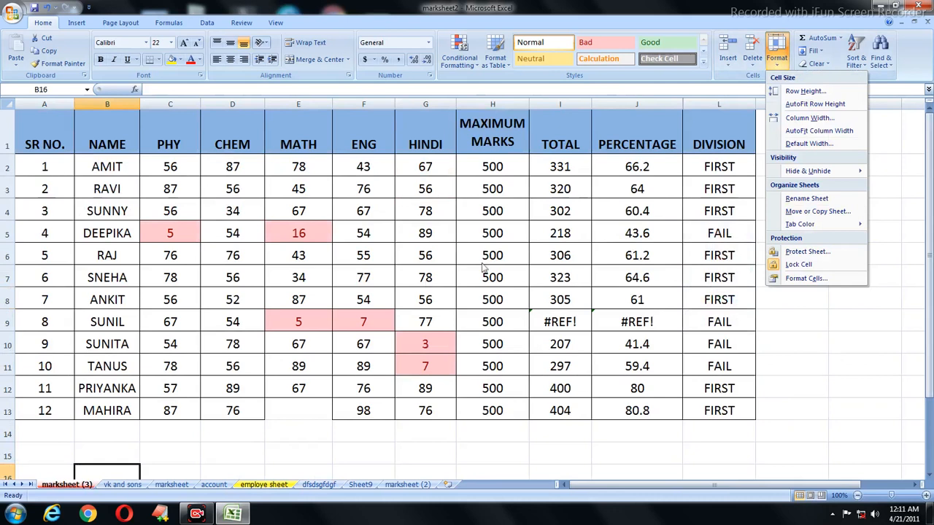
Step: Protect the marksheet (3) sheet with a password, re-entering it to confirm
left_click(807, 251)
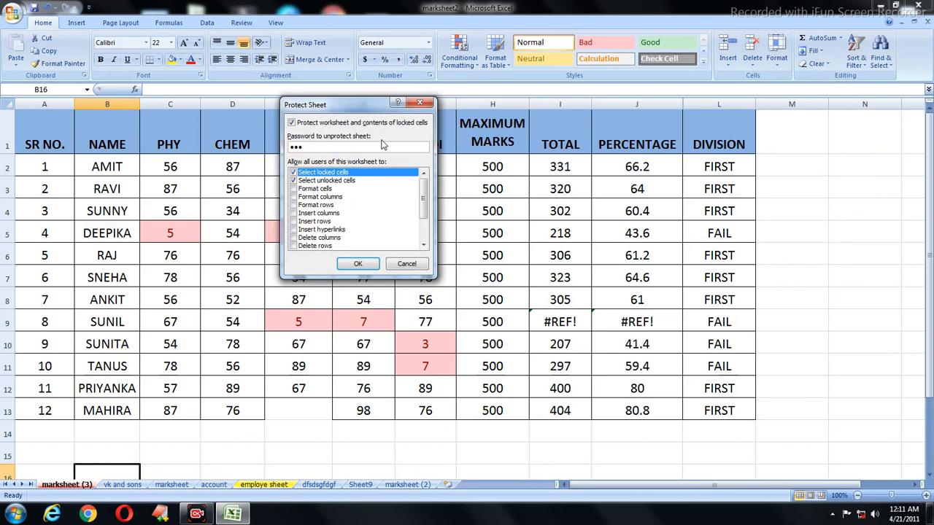
left_click(358, 264)
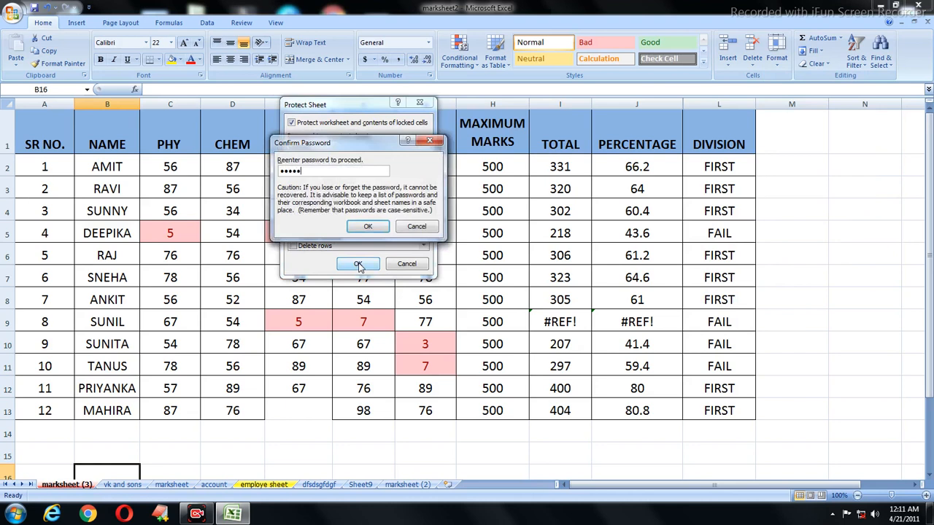
left_click(367, 226)
Step: Try deleting the HINDI marks in G3:G4 and cell D4, dismissing each read-only warning
left_click(253, 288)
left_click_drag(426, 211, 427, 197)
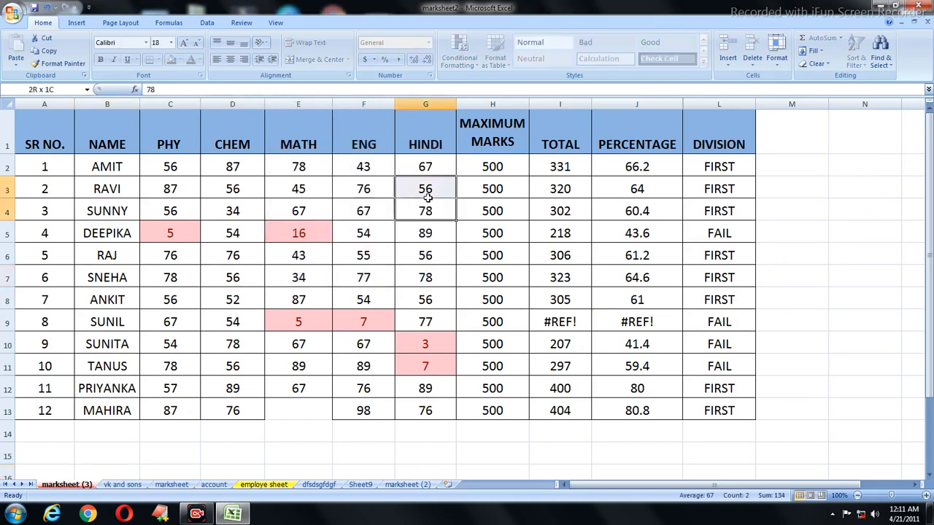
key("Delete")
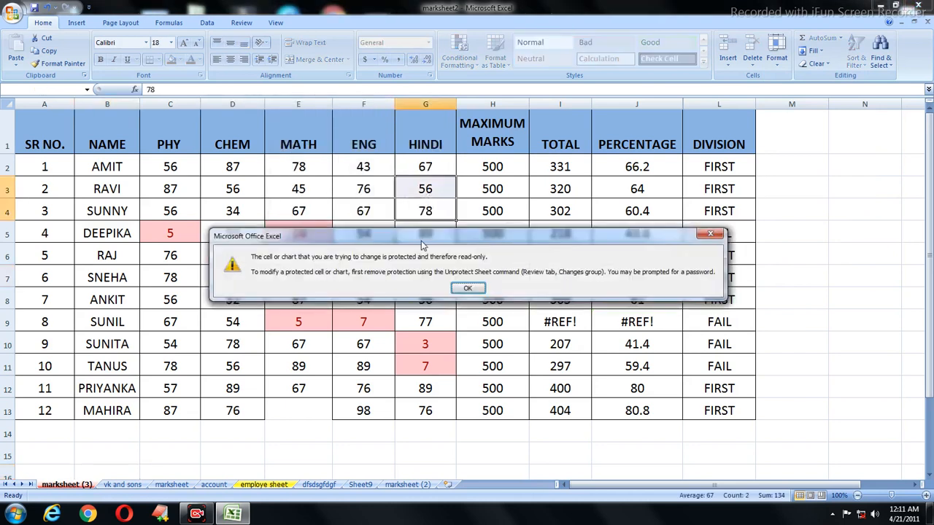
left_click(459, 289)
left_click(232, 211)
key("Delete")
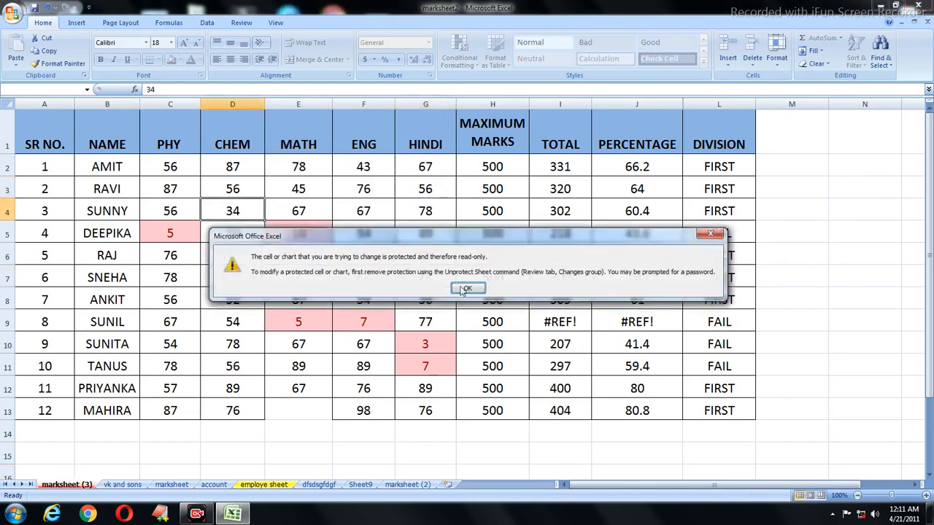
left_click(466, 289)
Step: Try clearing marks in G7:G8, F8, E6 and D3; each attempt is refused as read-only
left_click_drag(425, 277, 431, 299)
key("Delete")
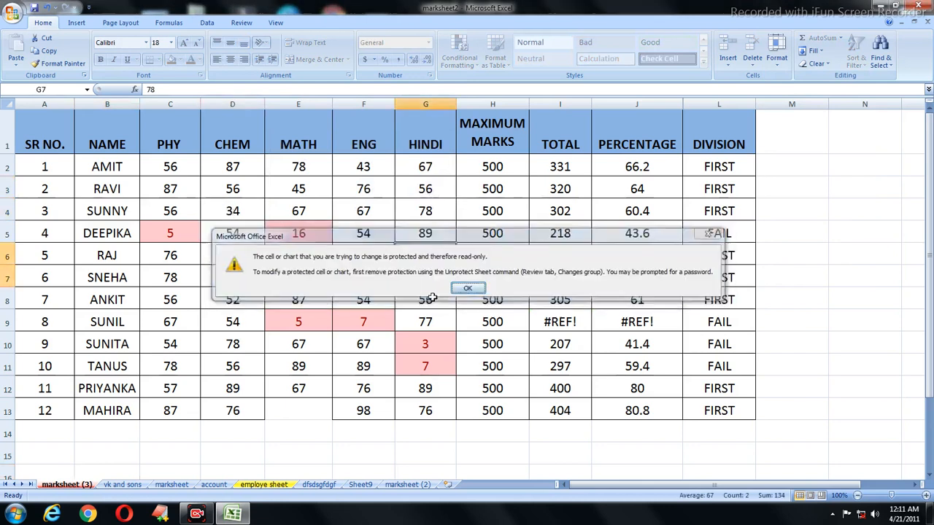
key("Return")
left_click(340, 300)
key("Delete")
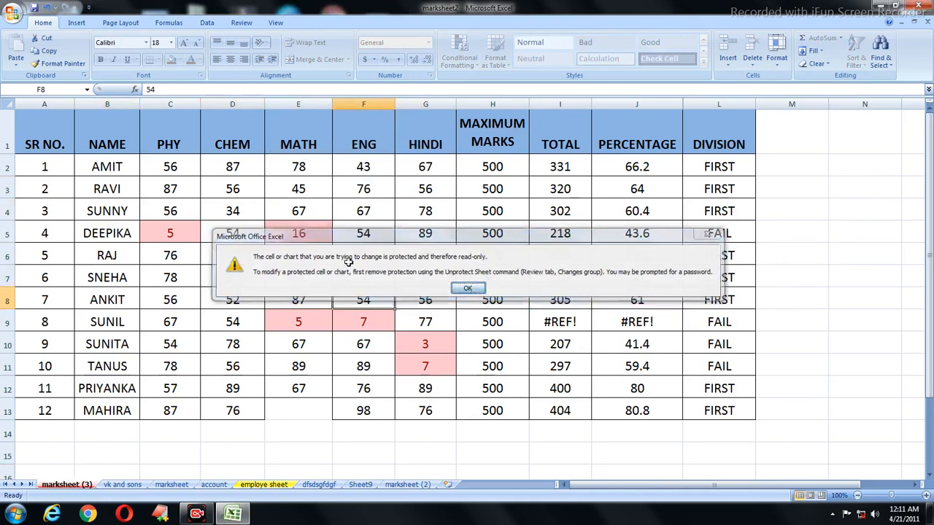
key("Return")
left_click(298, 255)
key("Delete")
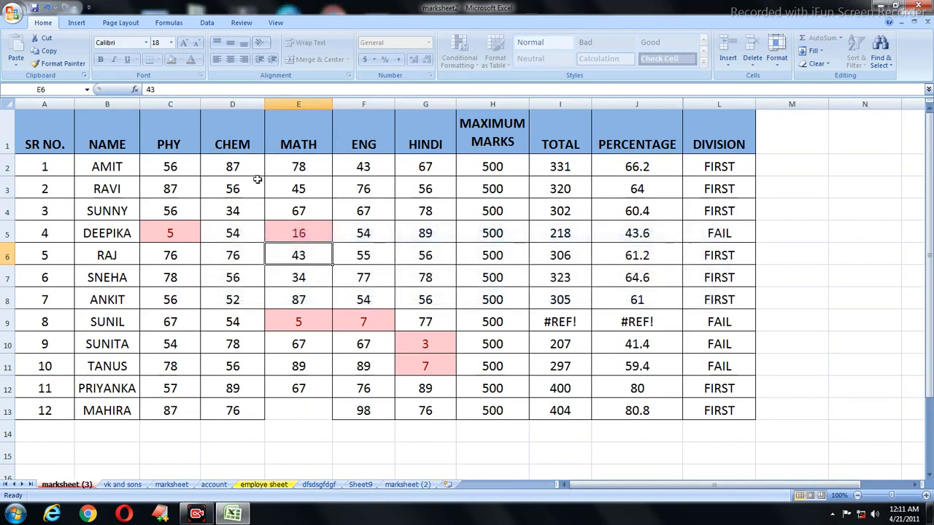
left_click(234, 181)
key("Delete")
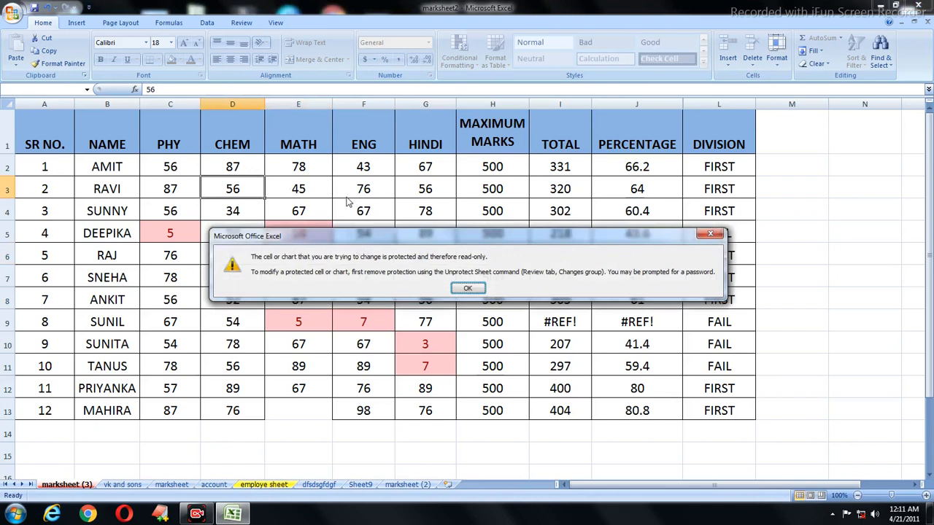
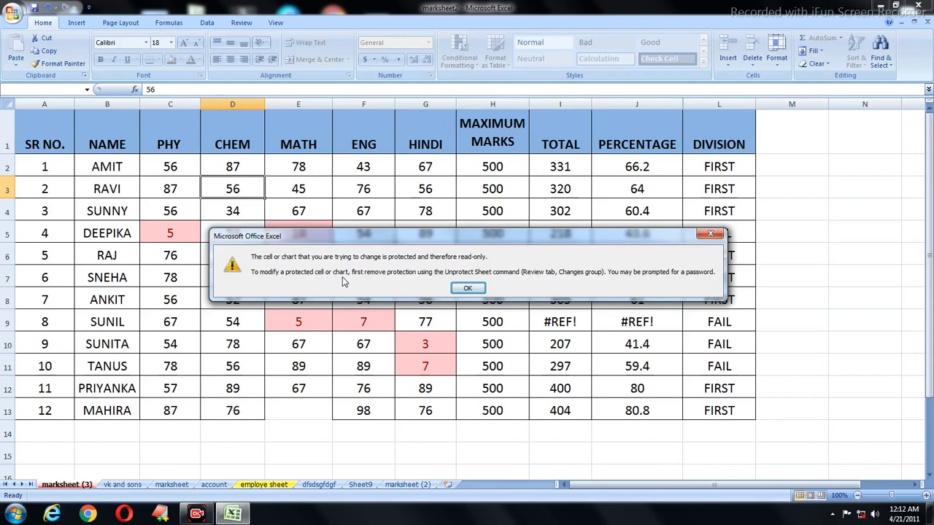
Step: Dismiss the protected-cell warning and briefly check the currency number format options
left_click(476, 286)
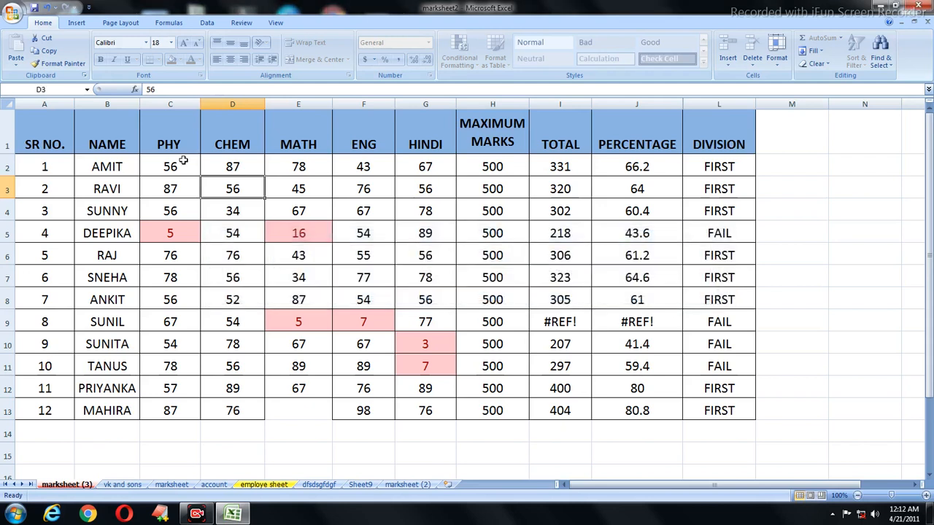
left_click(373, 59)
left_click(513, 43)
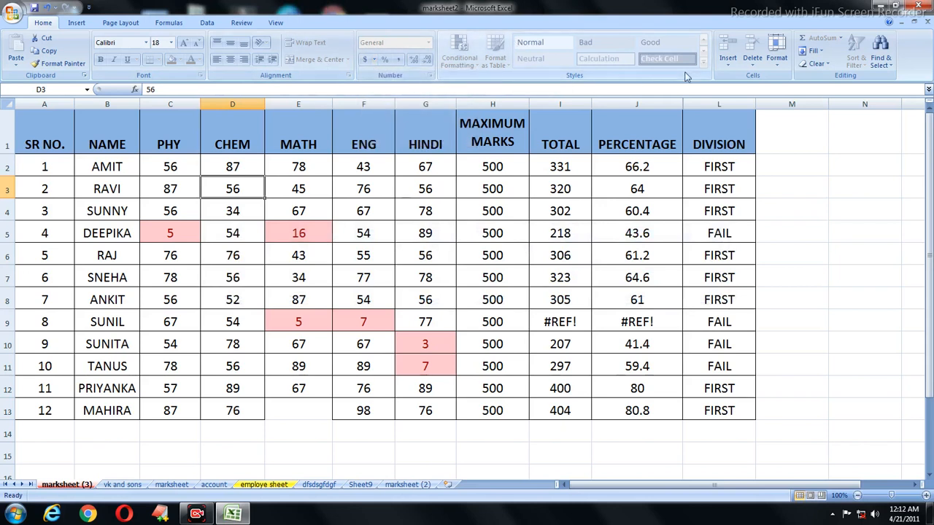
Step: Try editing the percentage formula in J2, which is refused as read-only, then view the Insert options
double_click(635, 174)
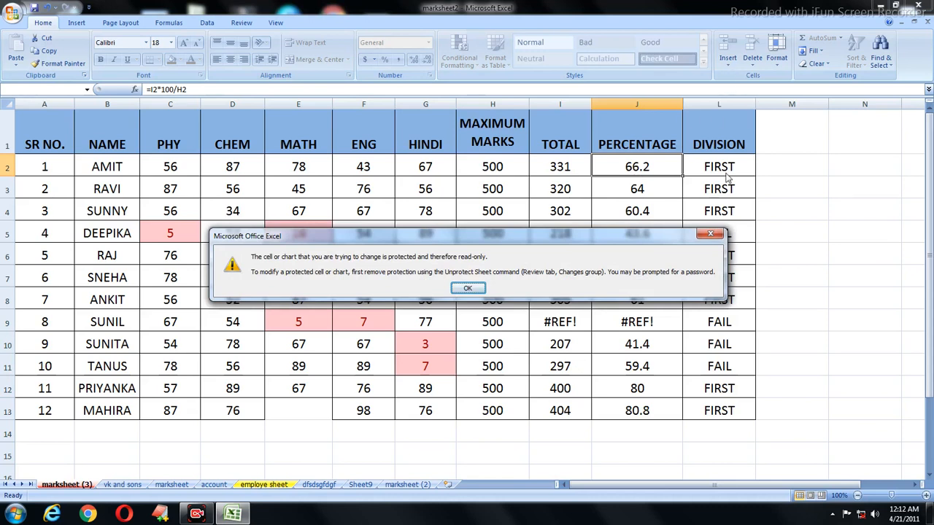
left_click(471, 289)
left_click(732, 62)
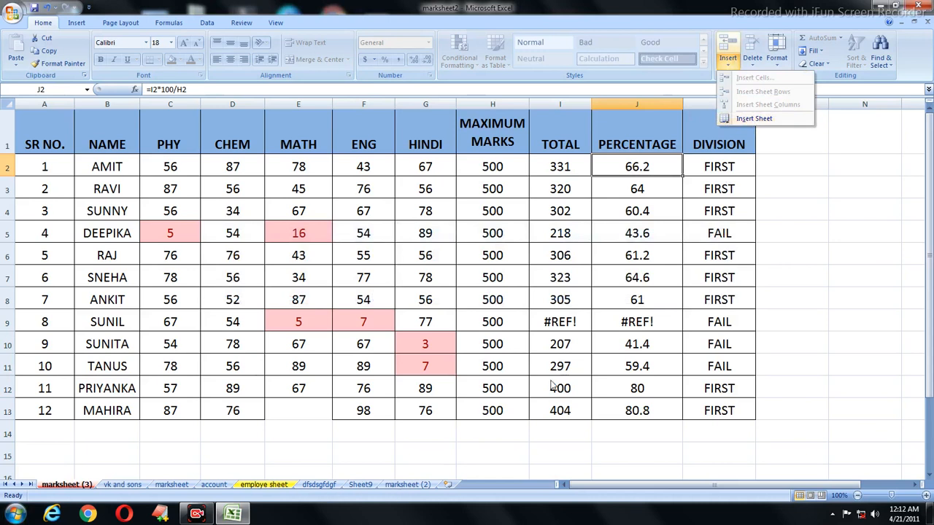
Step: Add a new blank sheet, Sheet12, to the workbook and go back to marksheet (3)
left_click(764, 118)
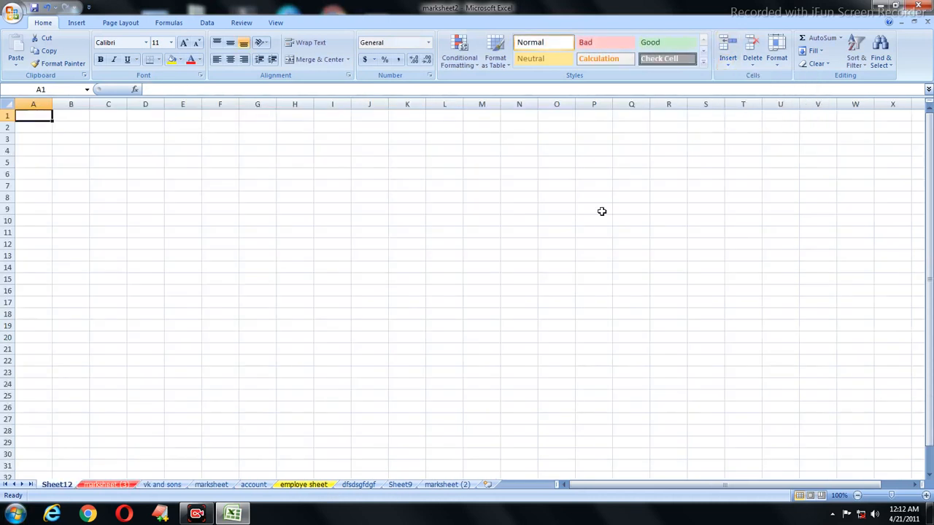
left_click(106, 484)
left_click(752, 61)
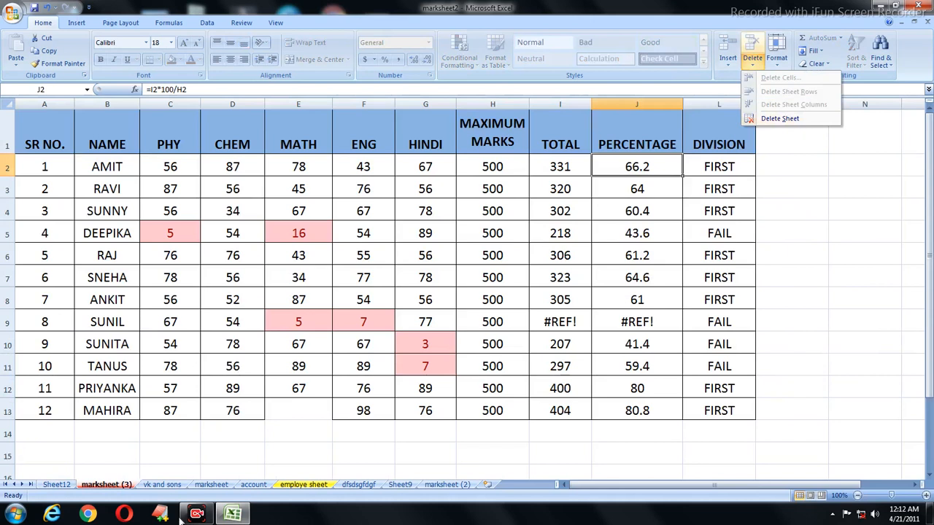
Step: Delete the employe sheet and return to the marksheet (3) table
left_click(303, 484)
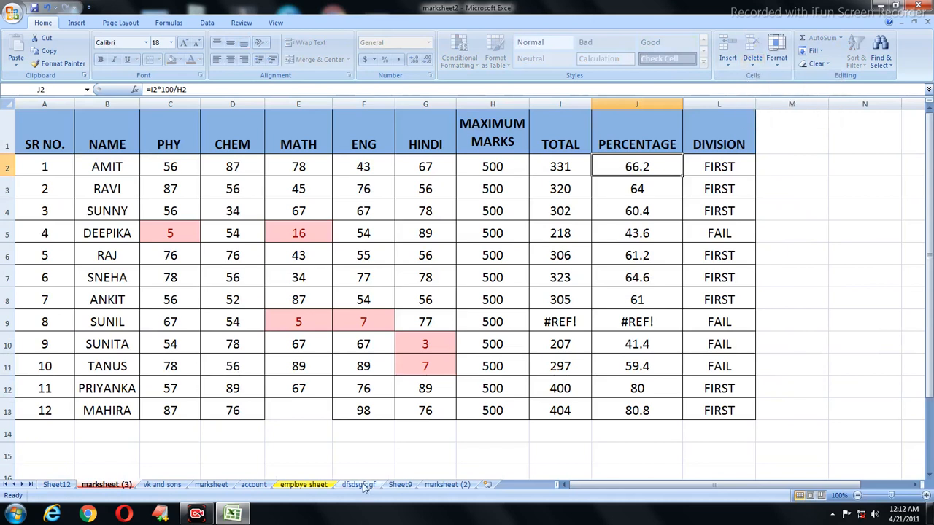
left_click(752, 60)
left_click(766, 121)
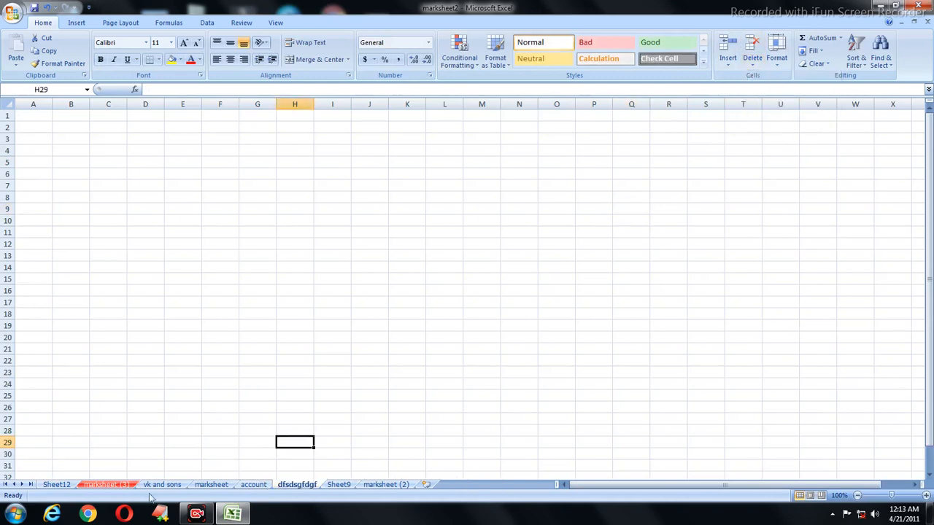
left_click(106, 484)
Step: Try editing the maths mark in E10; it is refused as read-only
left_click(284, 343)
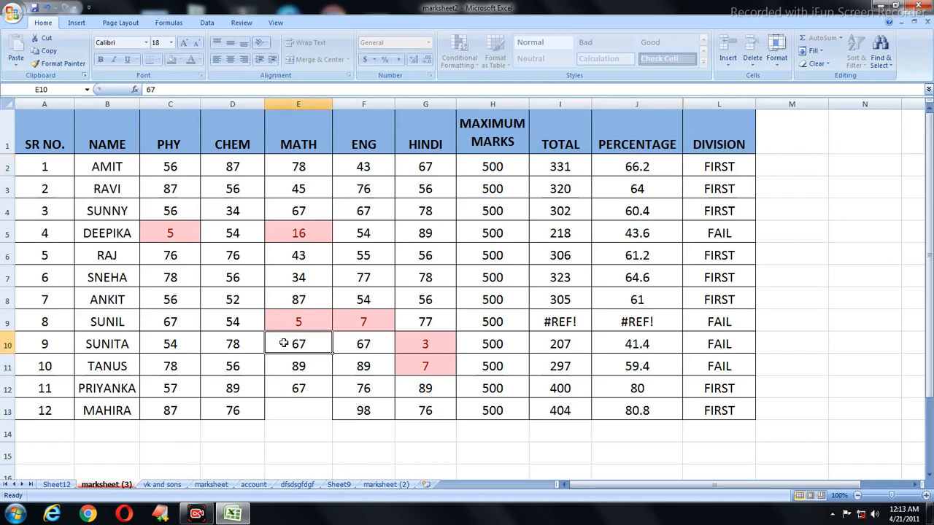
double_click(284, 343)
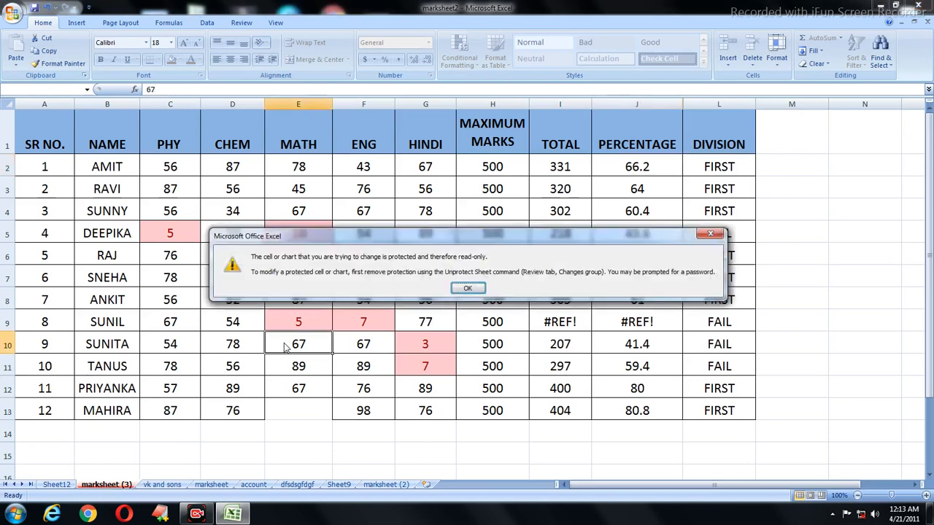
left_click(463, 290)
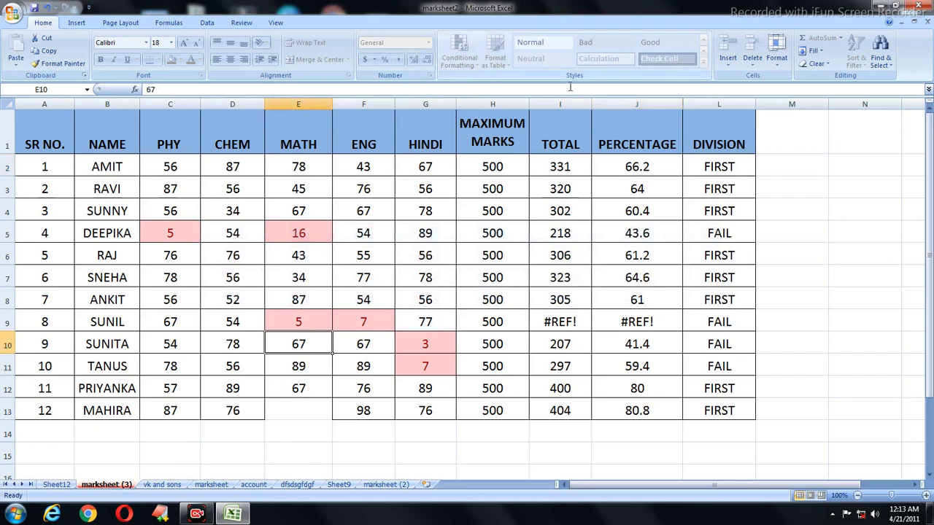
Step: Browse the Insert, Delete and Format options for the protected sheet
left_click(721, 65)
left_click(780, 148)
left_click(762, 67)
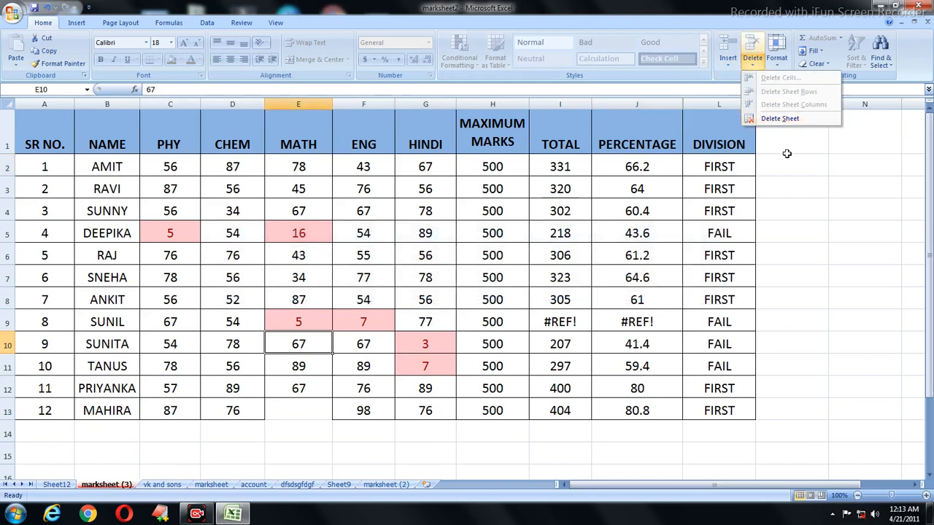
left_click(777, 64)
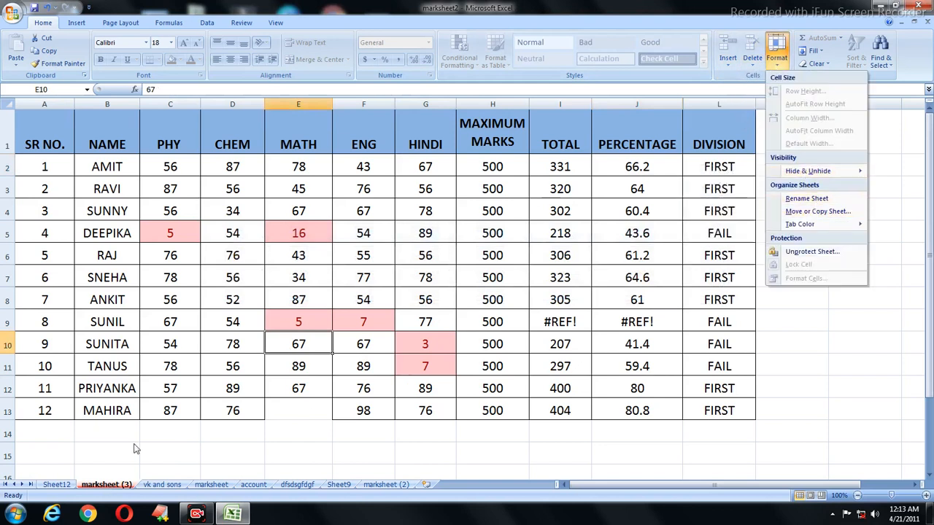
Step: Rename the marksheet (3) sheet to 'amit'
left_click(807, 198)
key("BackSpace")
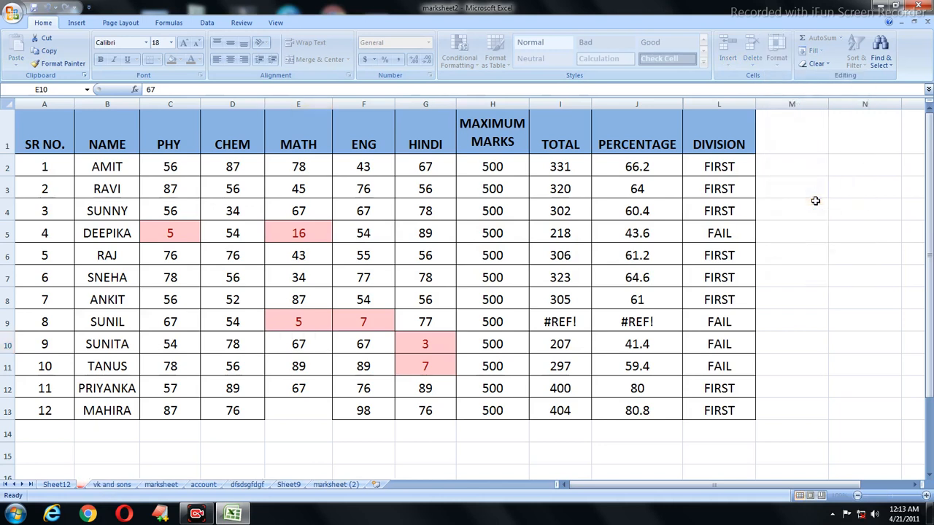
type("amit")
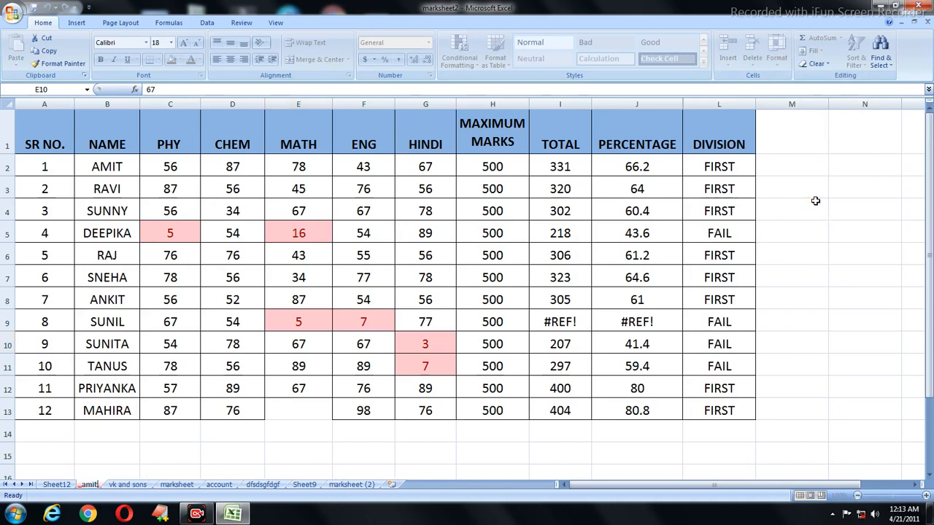
left_click(617, 211)
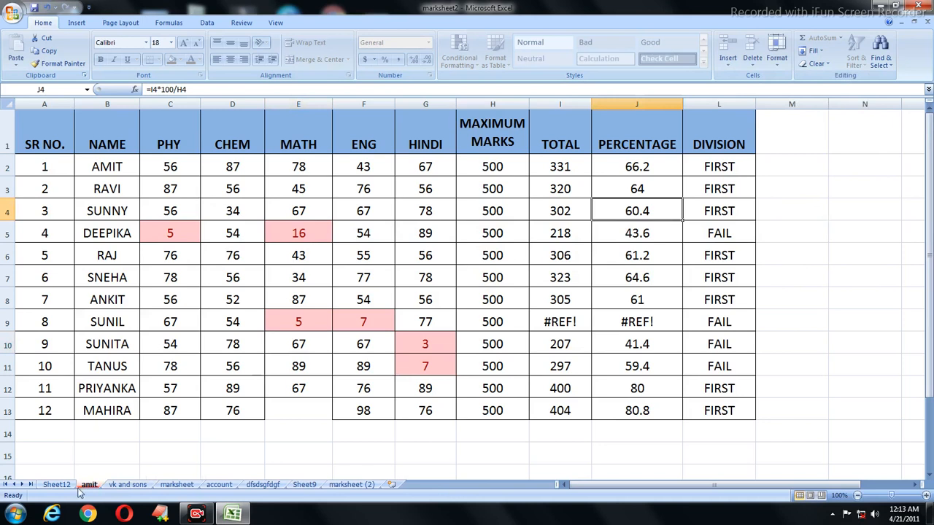
Step: Try editing the maths mark in E9, which is refused, then browse the Insert and Format options
left_click(329, 313)
double_click(329, 314)
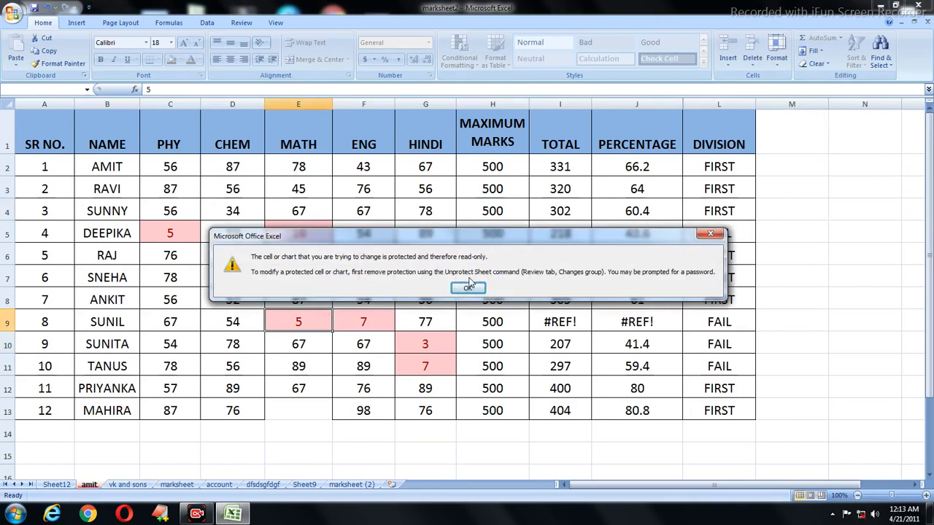
left_click(470, 287)
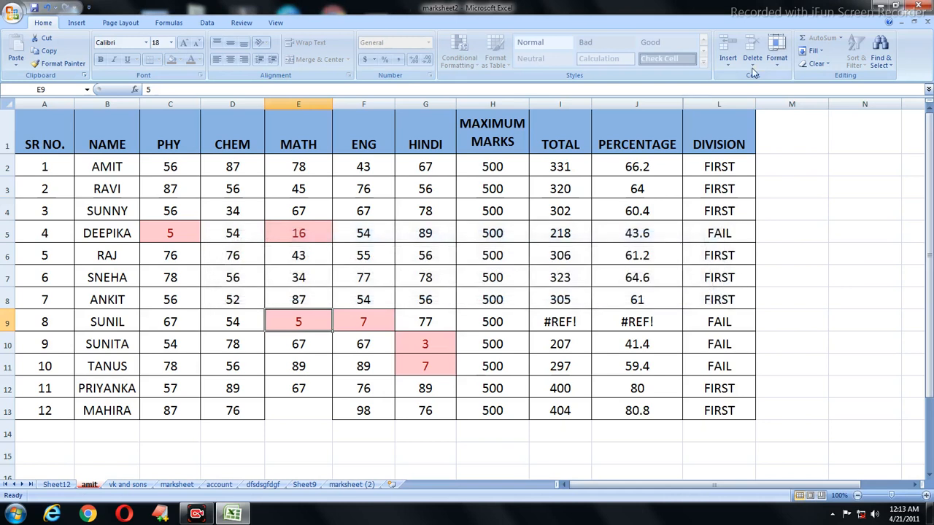
left_click(728, 65)
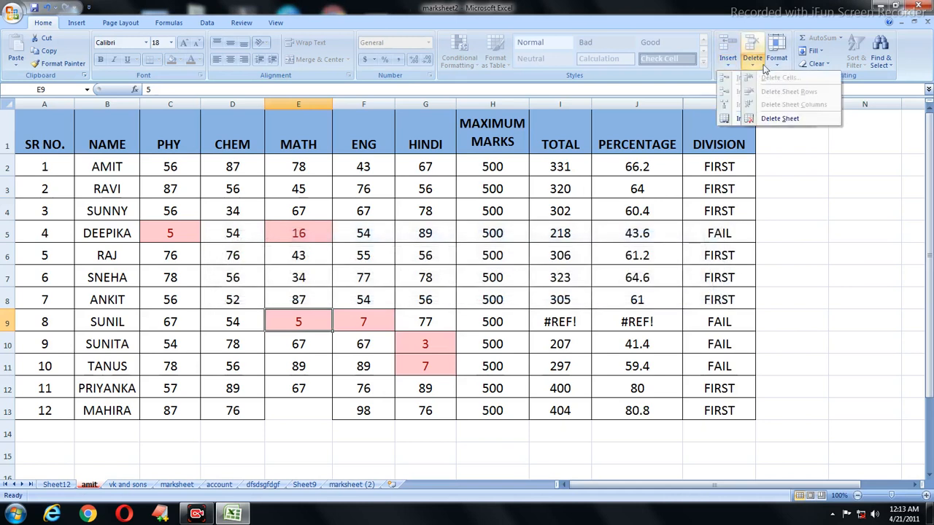
left_click(777, 58)
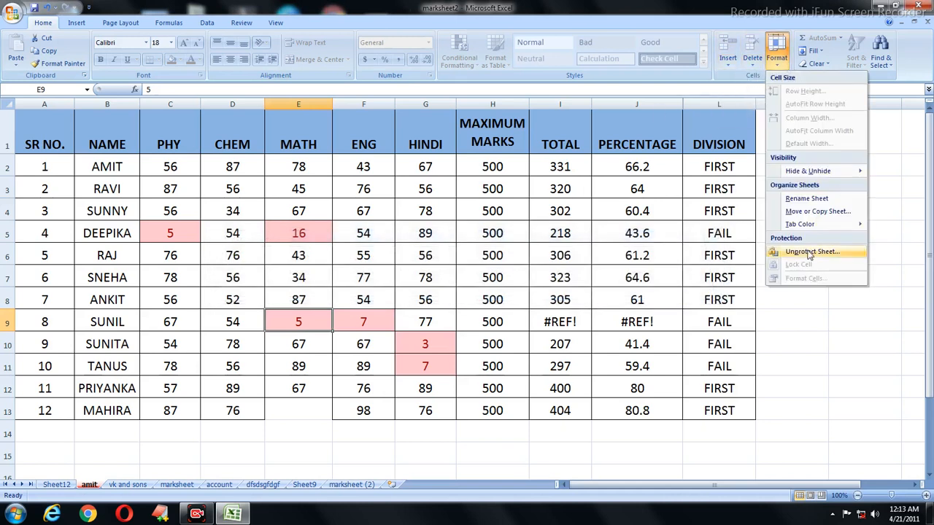
left_click(311, 232)
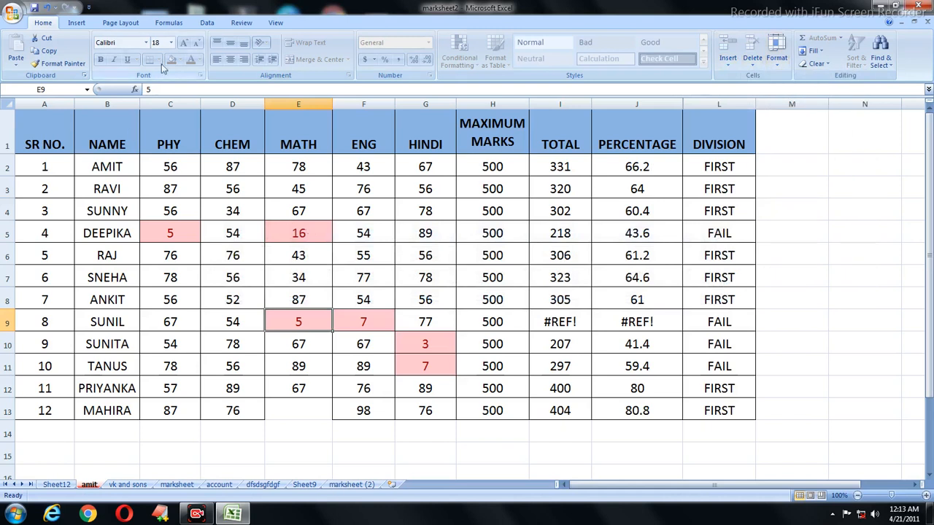
Step: From Review > Protect Workbook, protect the structure with a password and confirm it
left_click(242, 23)
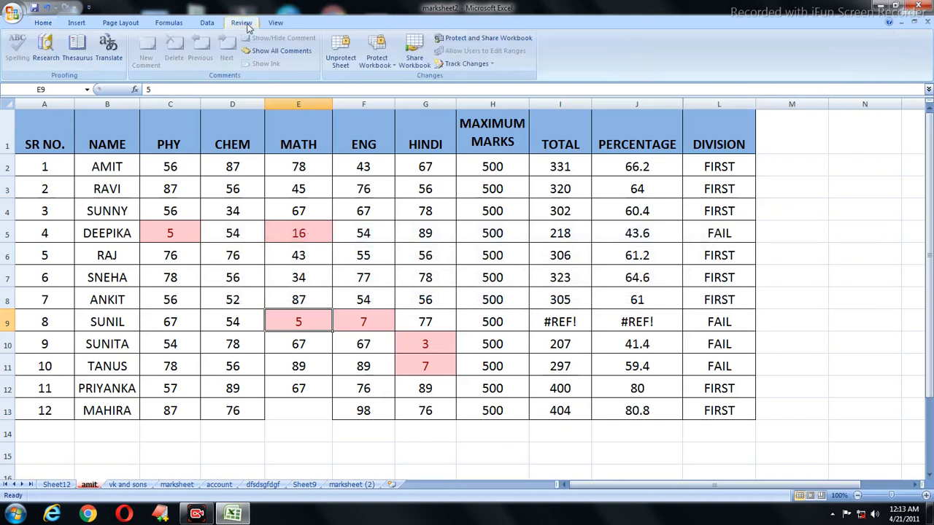
left_click(382, 49)
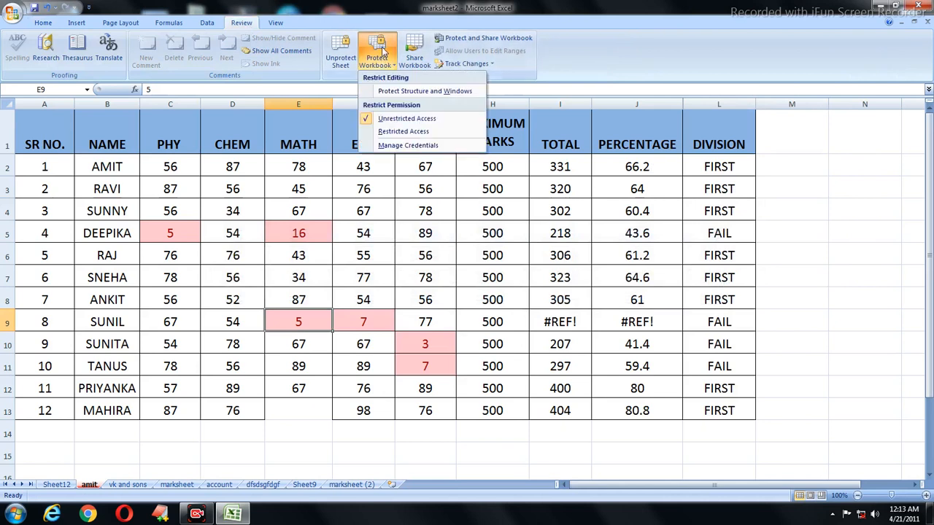
left_click(399, 92)
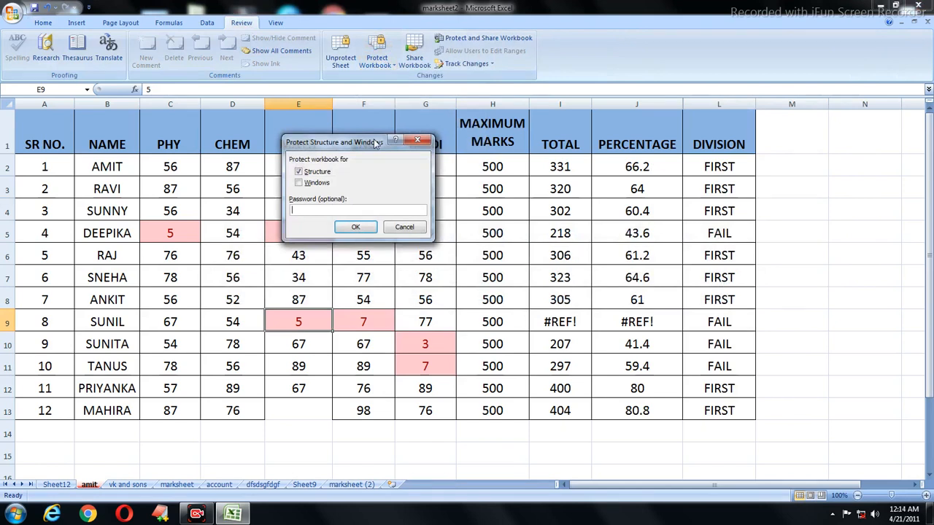
type("a")
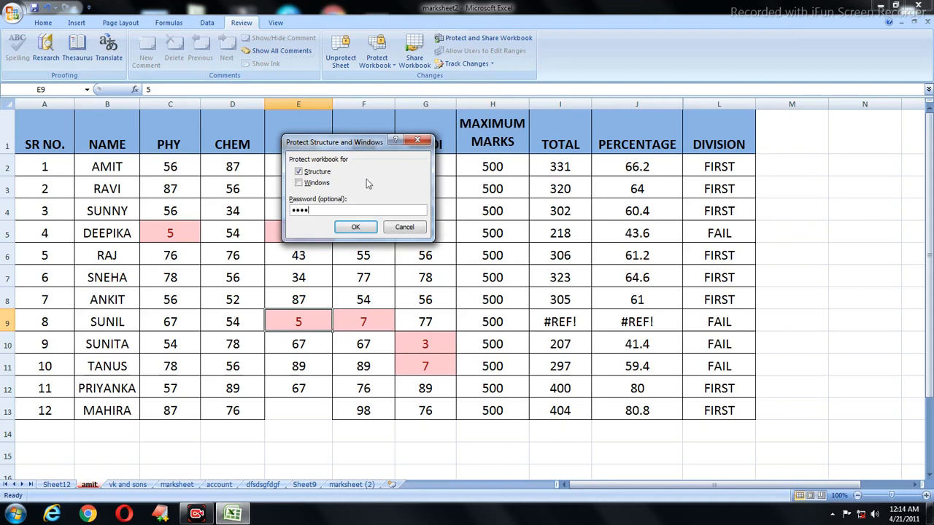
left_click(357, 227)
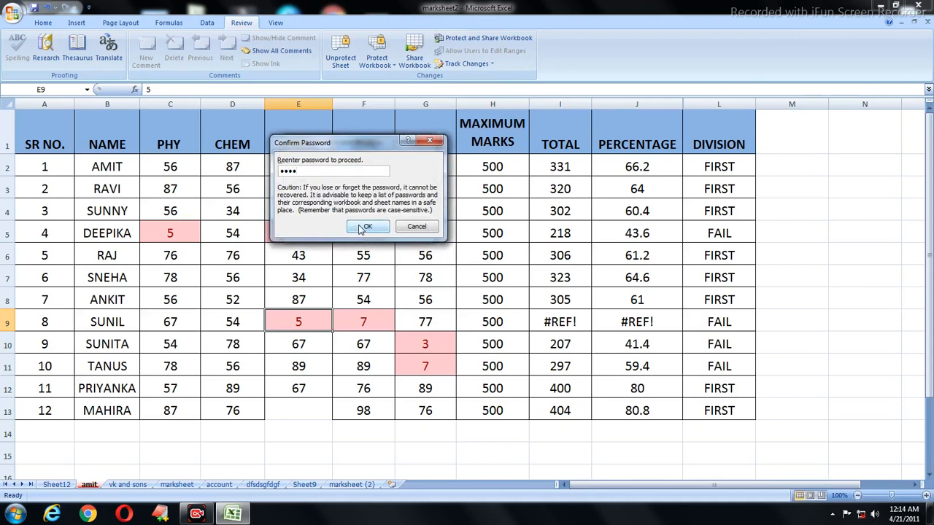
left_click(362, 228)
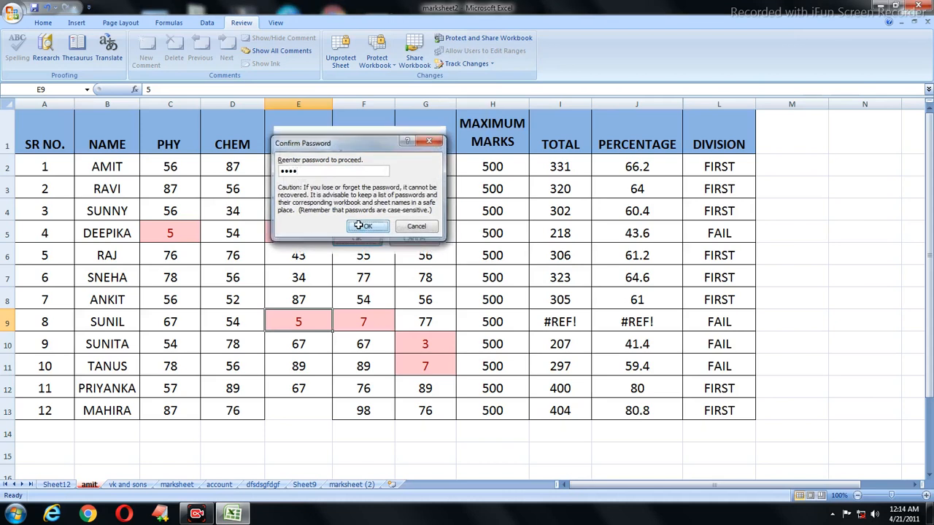
left_click(42, 23)
left_click(257, 277)
double_click(260, 280)
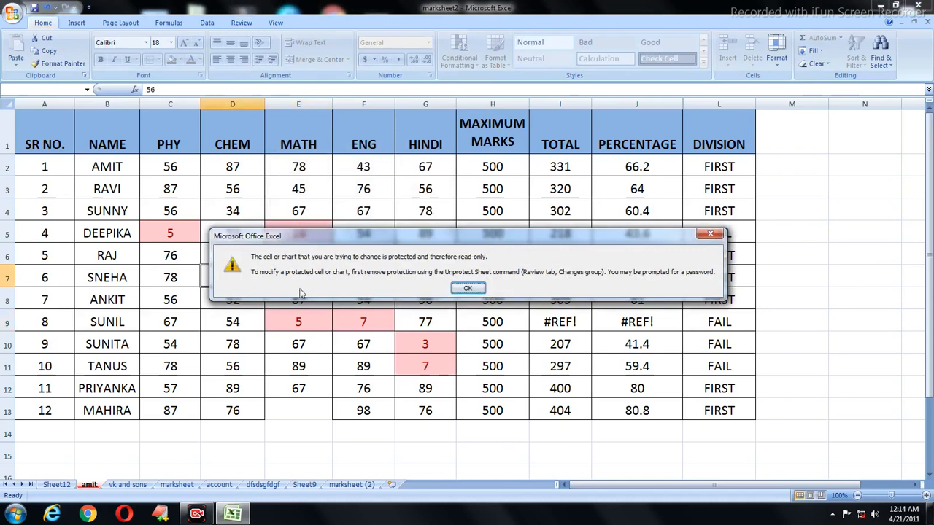
left_click(458, 288)
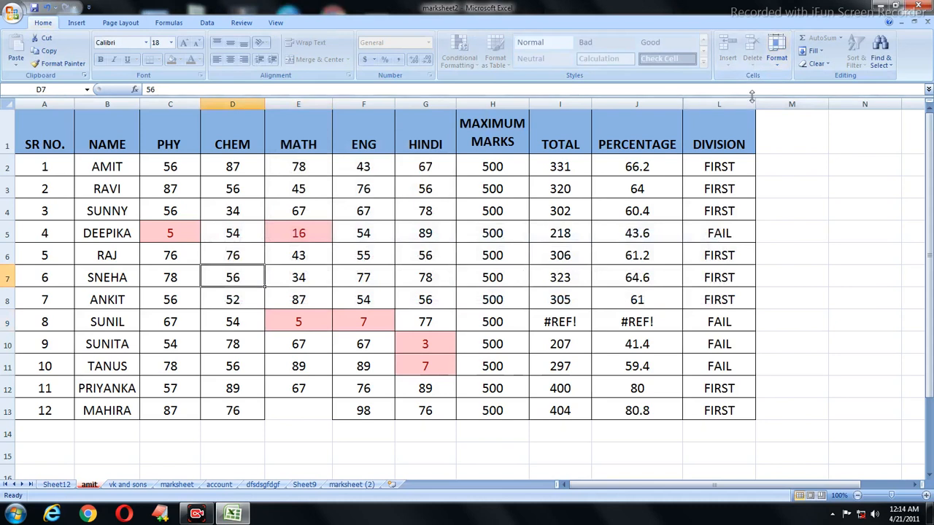
left_click(777, 62)
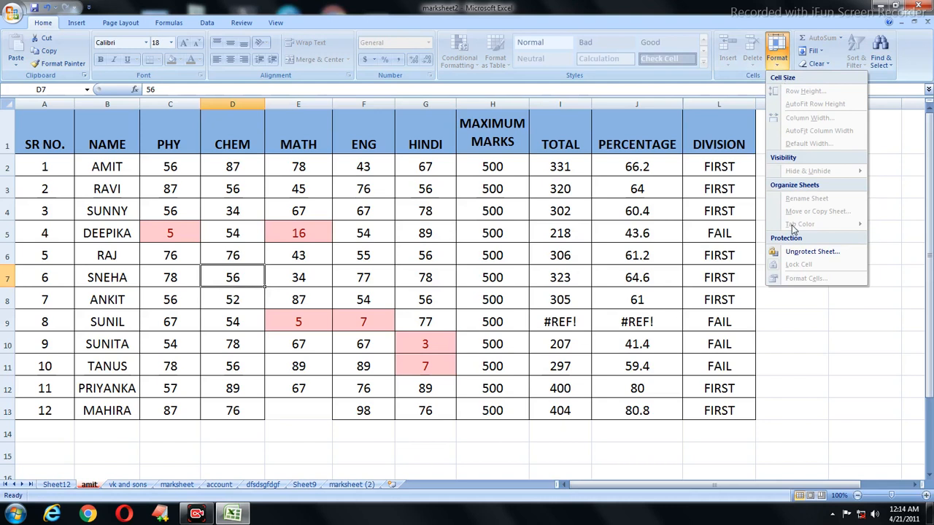
left_click(549, 218)
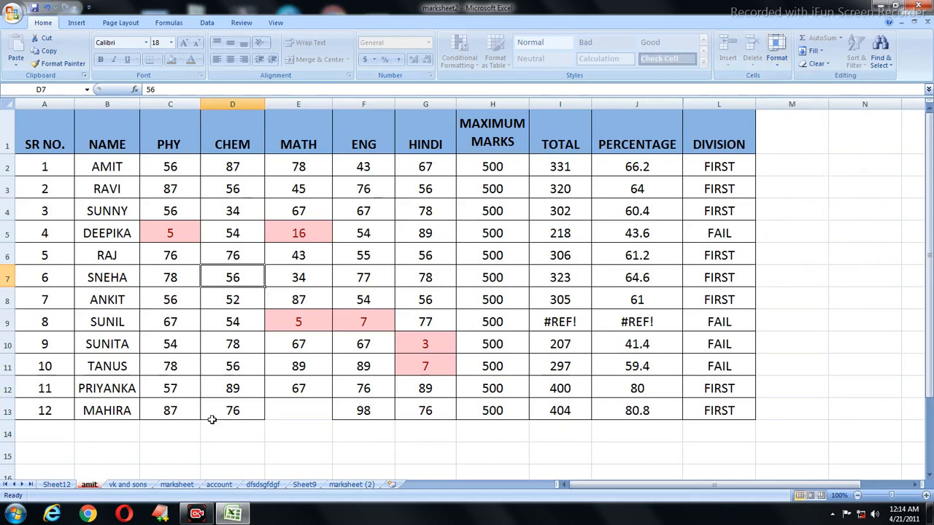
left_click(777, 53)
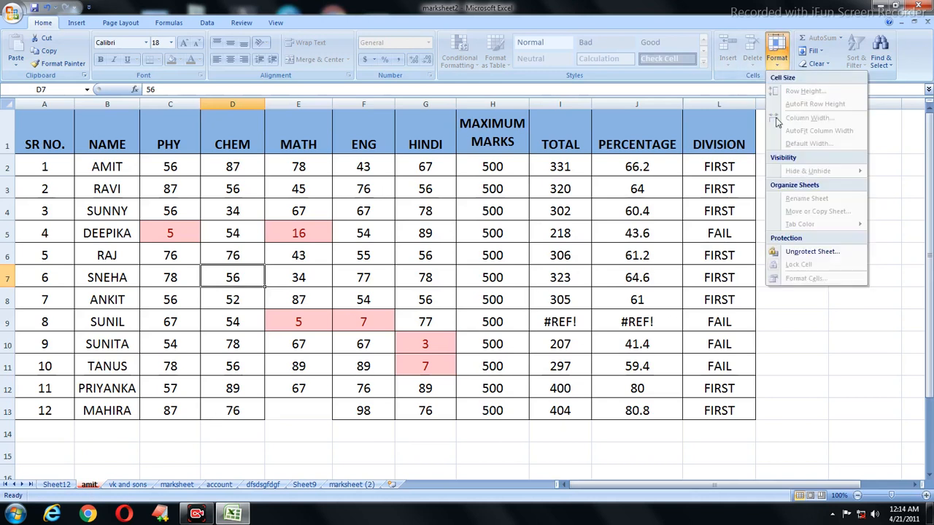
left_click(538, 298)
left_click(496, 201)
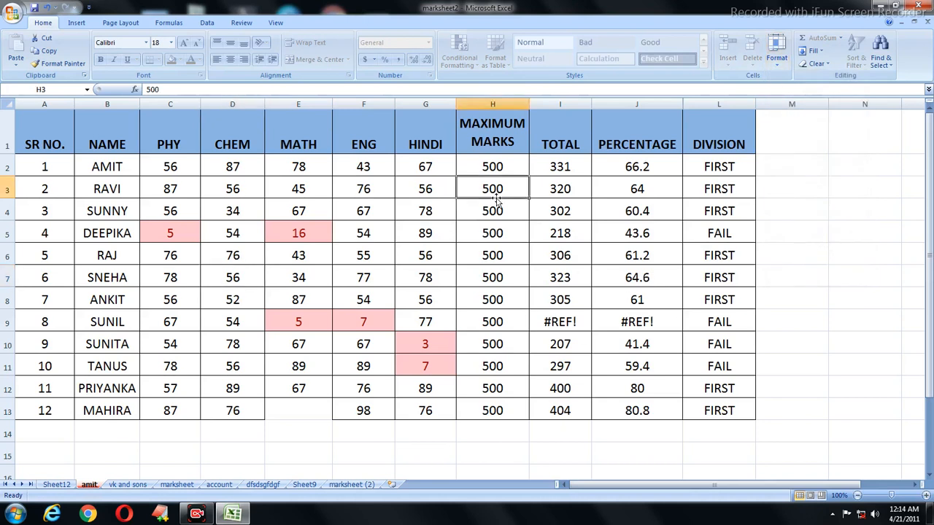
double_click(496, 201)
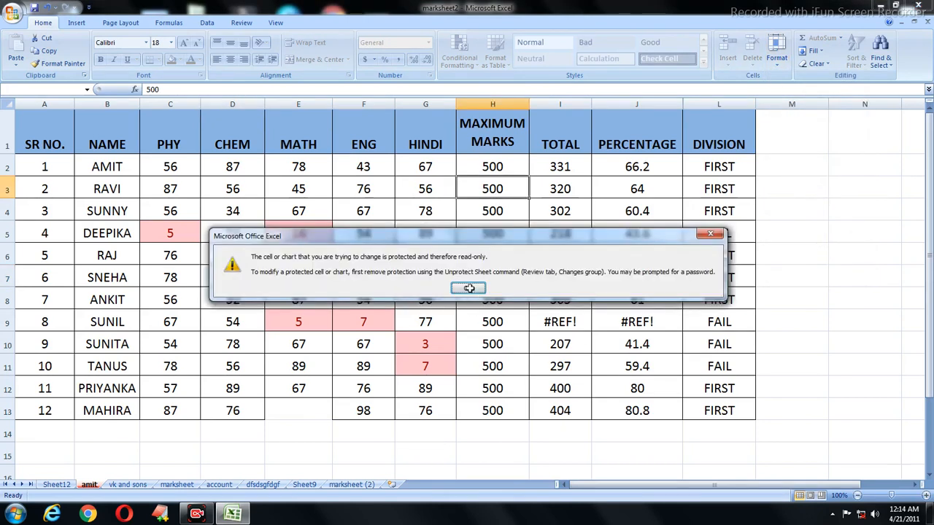
left_click(467, 288)
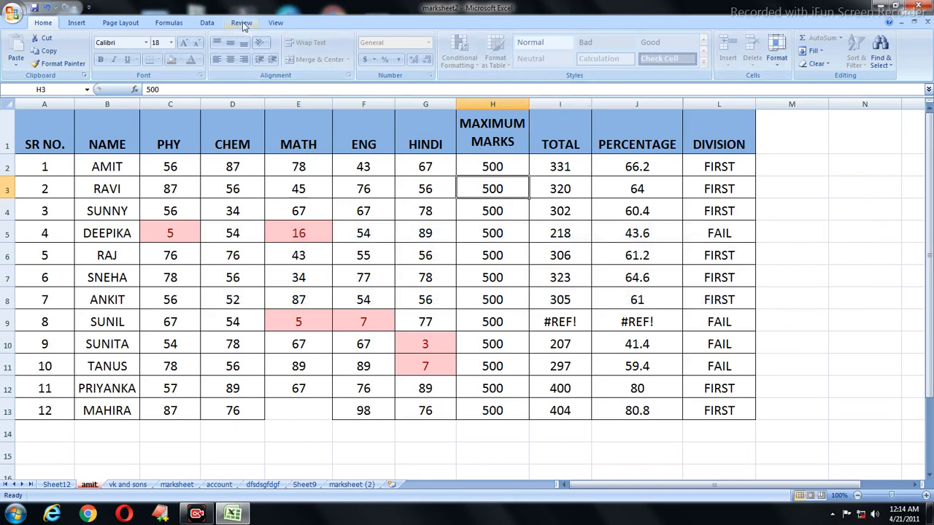
left_click(776, 64)
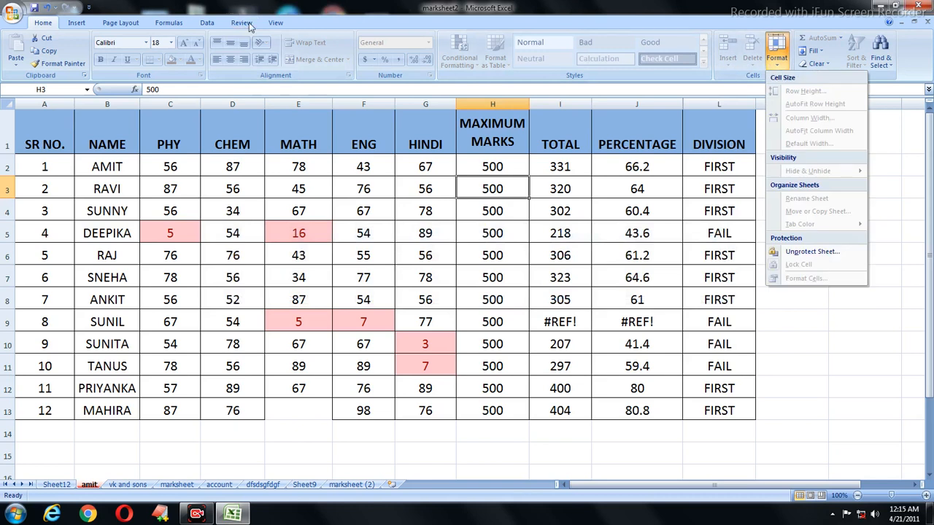
left_click(241, 23)
left_click(337, 248)
left_click(46, 22)
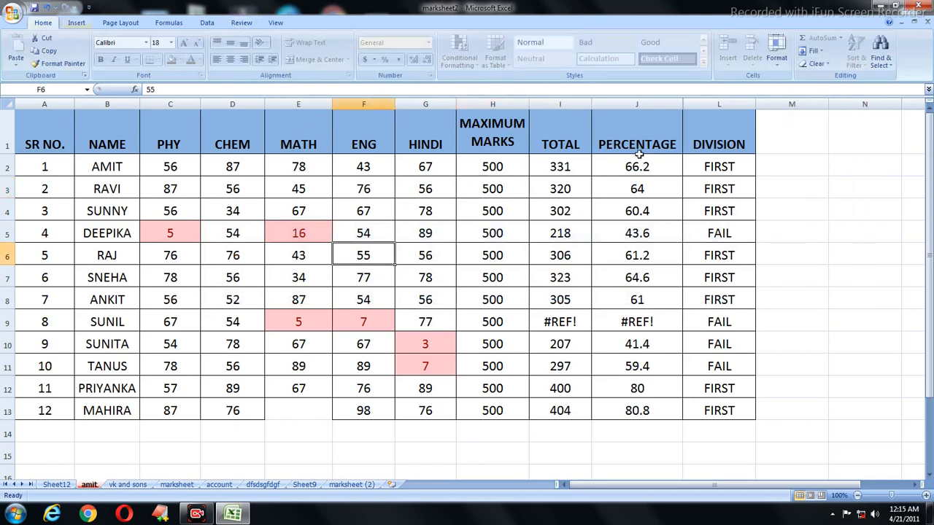
Step: Unprotect the amit sheet with its password via Format > Unprotect Sheet, then select cell E6
left_click(777, 64)
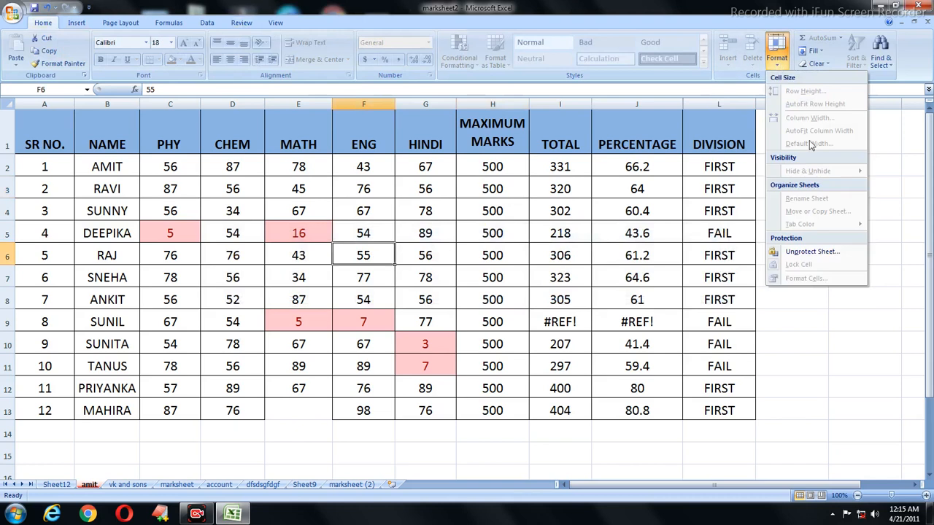
left_click(810, 253)
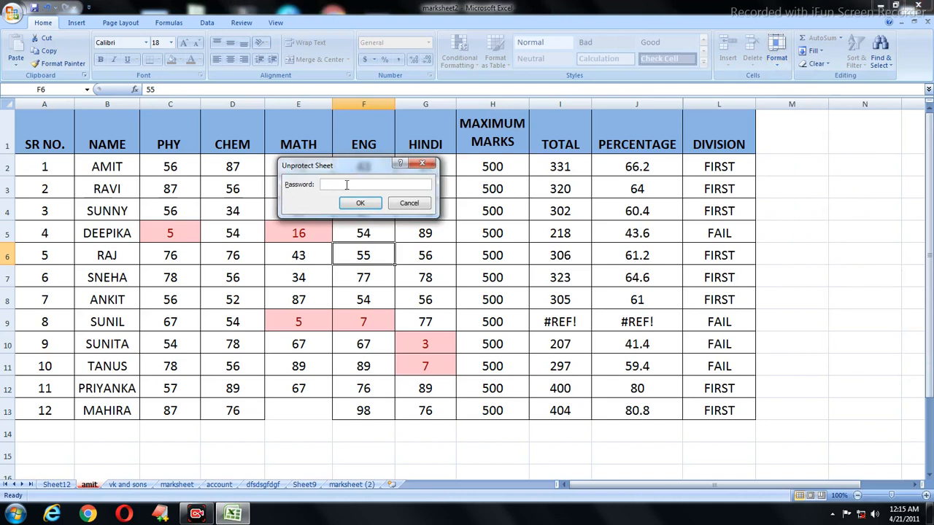
type("•••••")
key("Return")
left_click(291, 248)
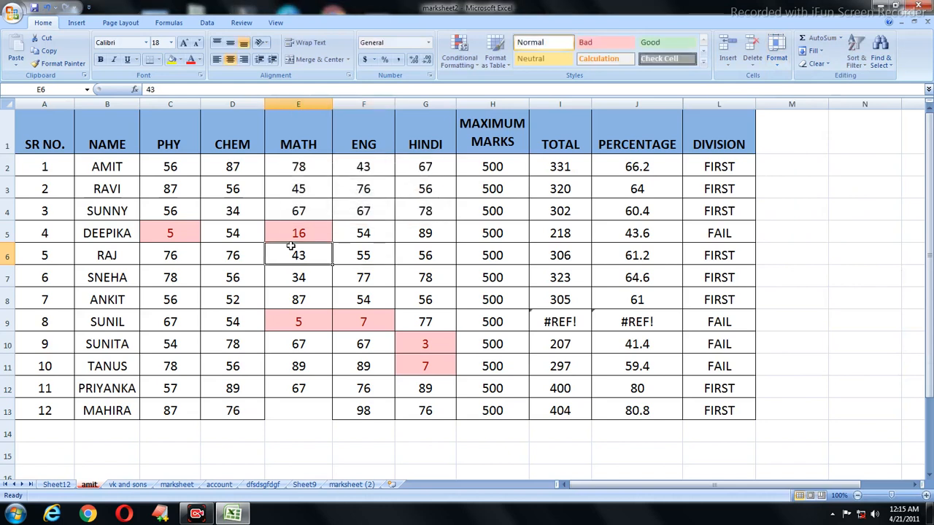
Step: Enter stray text 'jhjhojh' in E6 and 'jhuyh' in F5, replacing their marks
type("jhjhojh")
key("Tab")
key("Up")
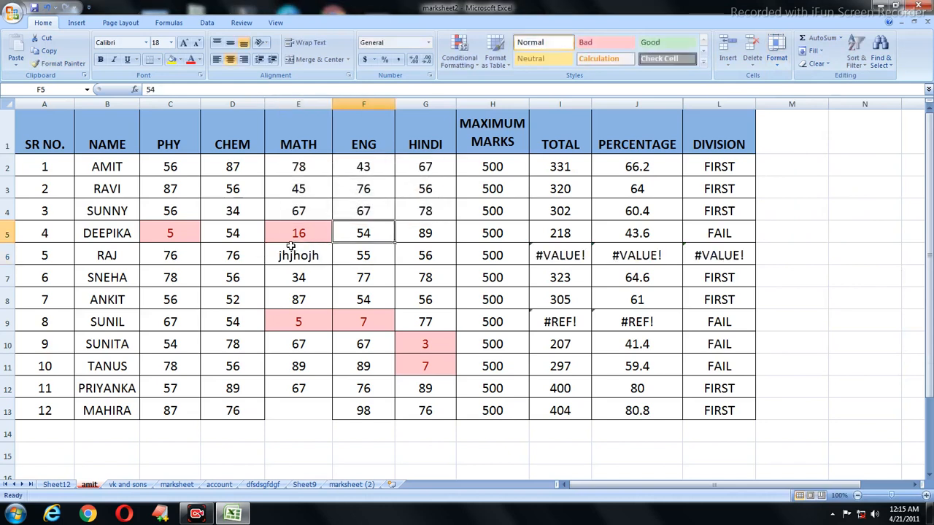
type("ikopipo")
key("Tab")
key("Left")
type("jhuyh")
key("Tab")
key("Down")
key("Down")
key("Down")
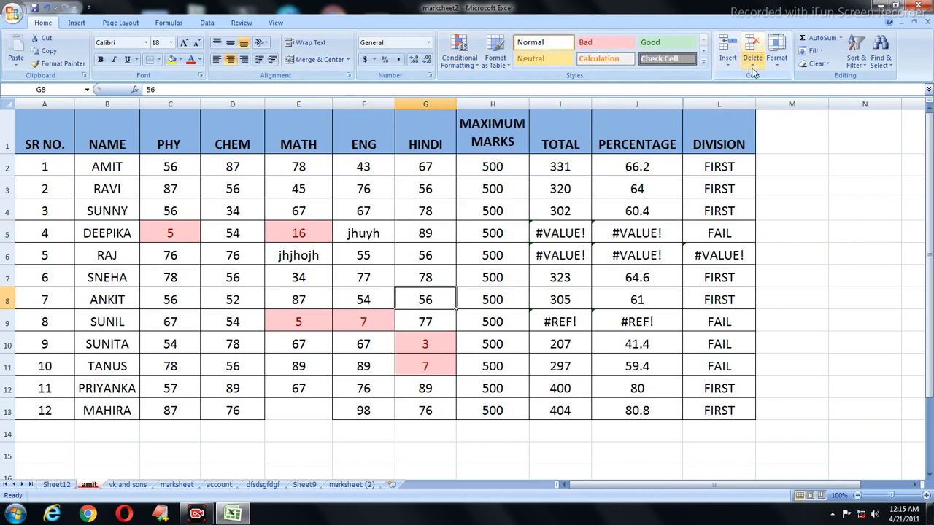
Step: Check that Insert, Delete and Format are available, then open Review's Protect Workbook menu
left_click(728, 65)
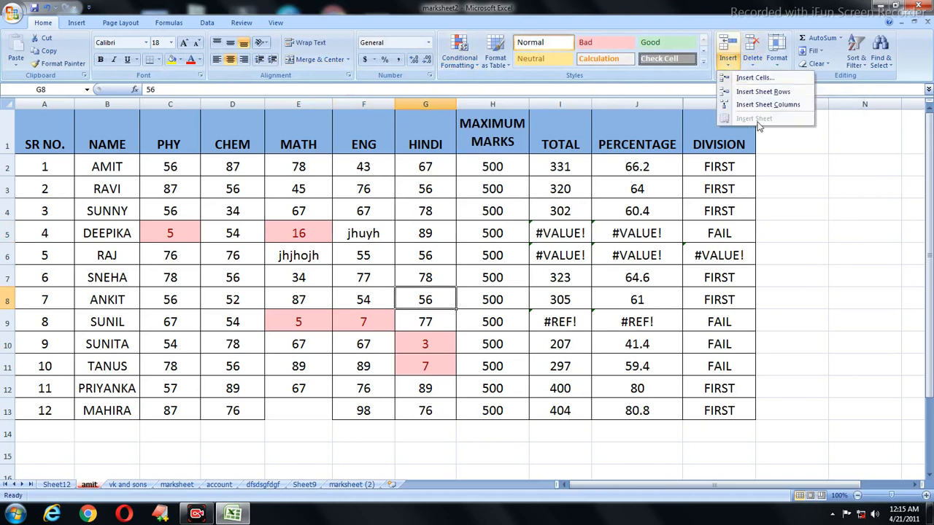
left_click(752, 64)
left_click(776, 64)
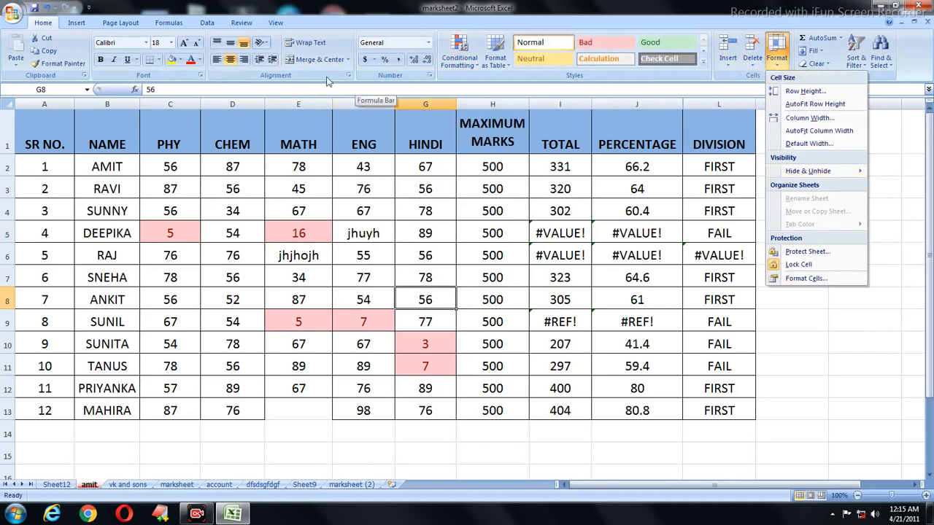
left_click(248, 24)
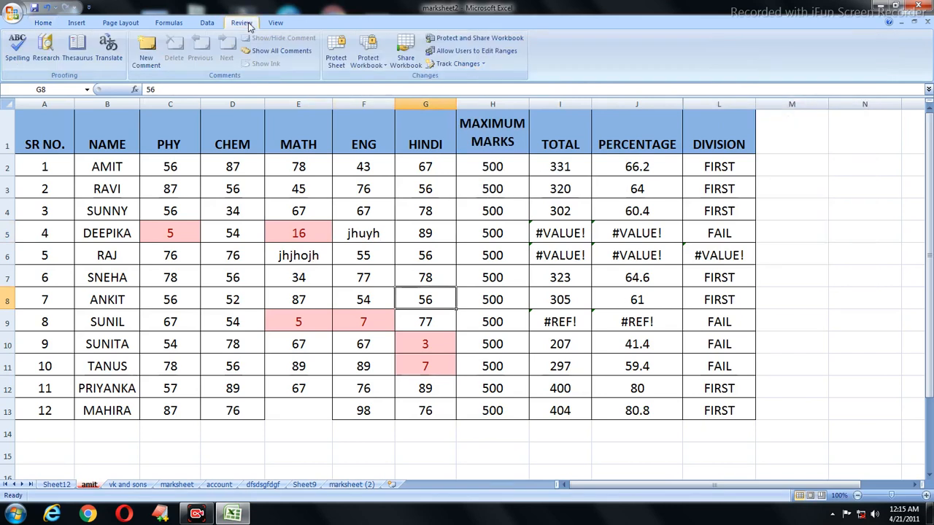
left_click(45, 23)
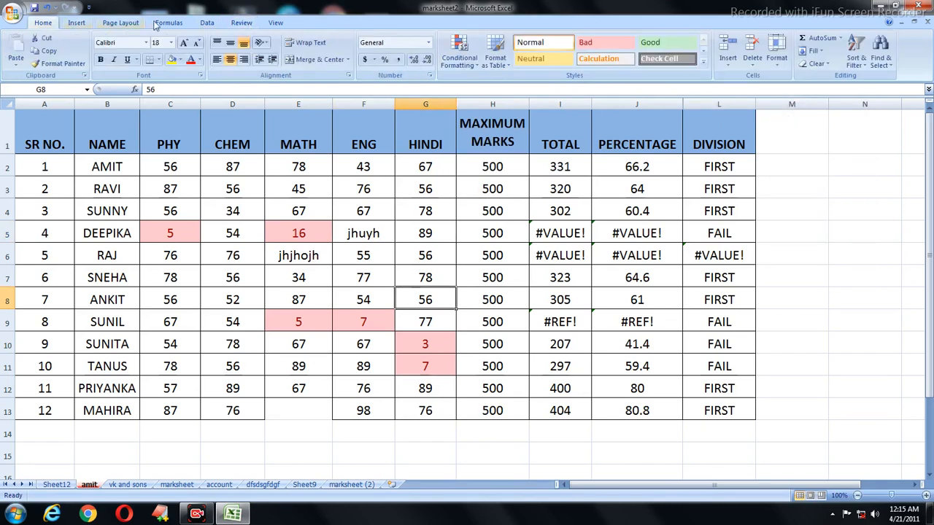
left_click(248, 23)
left_click(368, 57)
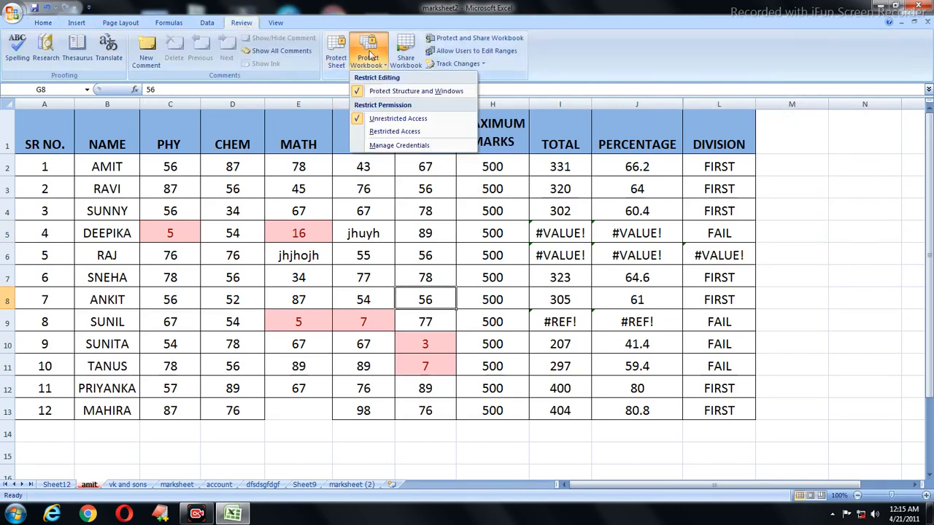
Step: Remove the workbook structure protection by entering the workbook password
left_click(390, 93)
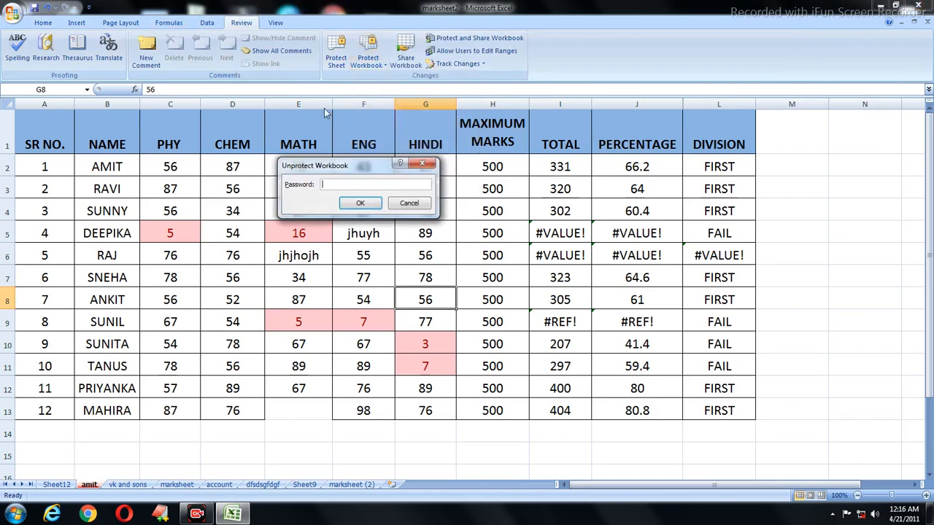
type("1234")
key("Return")
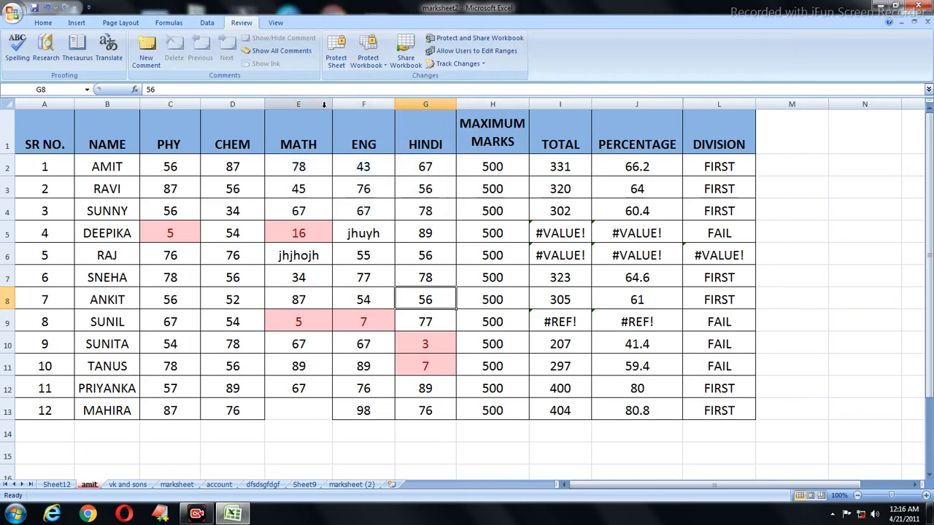
Step: Verify on the Home tab that renaming, deleting and inserting sheets are available again
left_click(43, 23)
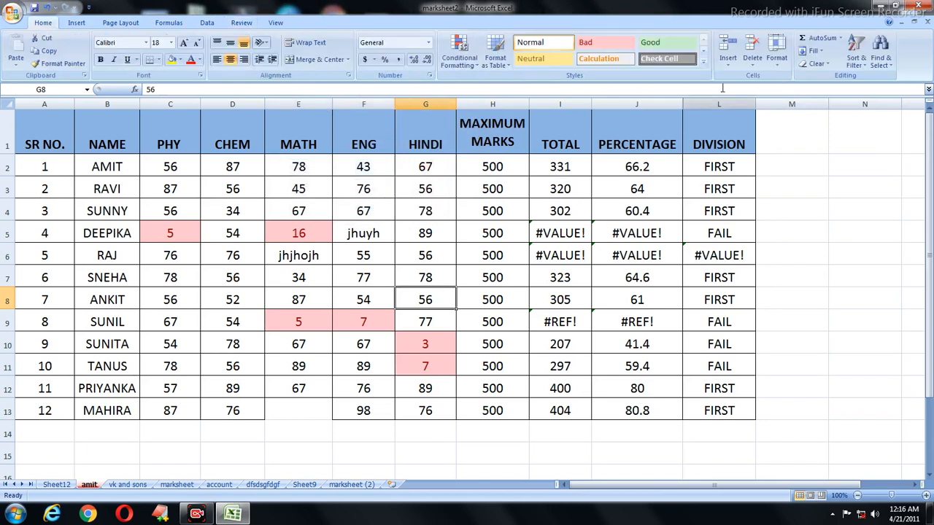
left_click(776, 52)
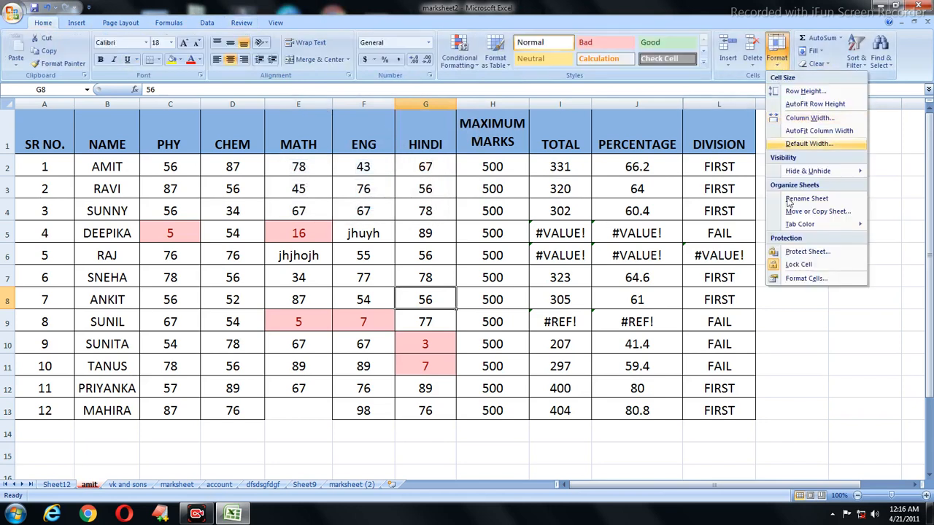
left_click(755, 62)
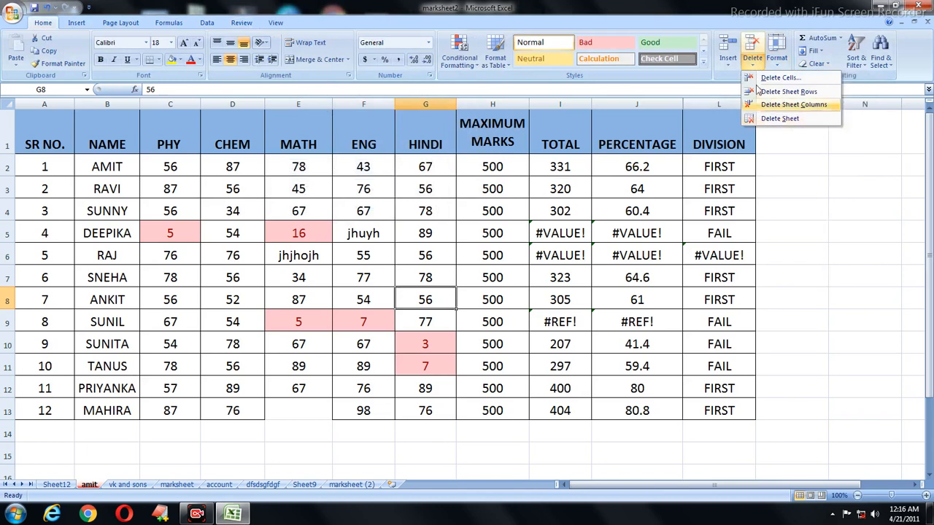
left_click(730, 64)
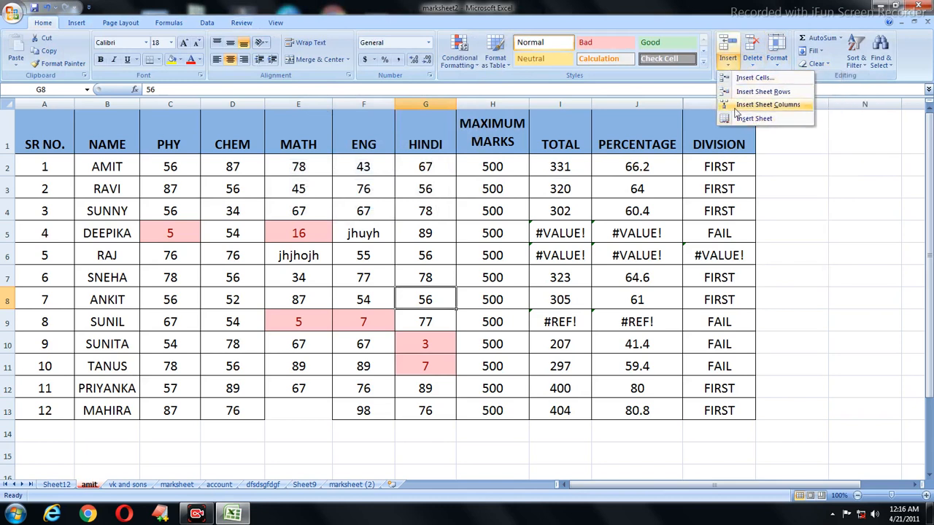